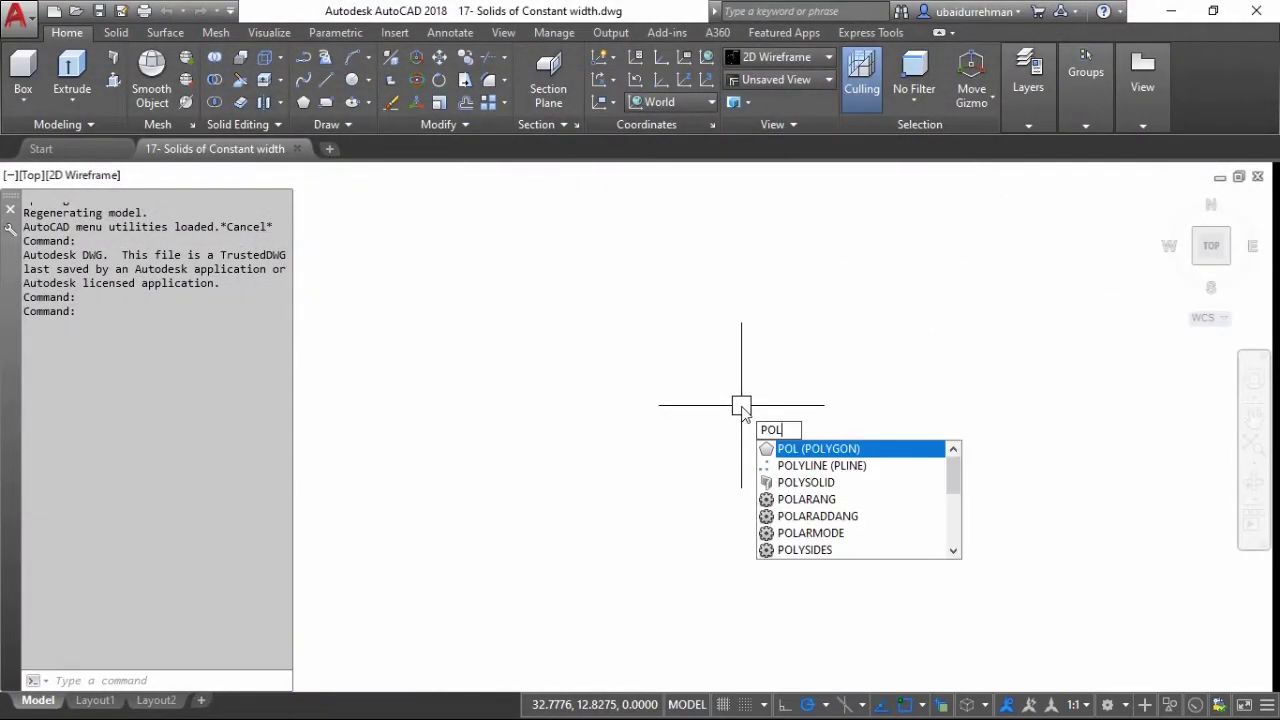
Draw a three-sided polygon inscribed in a circle of radius 1, oriented with one vertex pointing up
key("Return")
type("3")
key("Return")
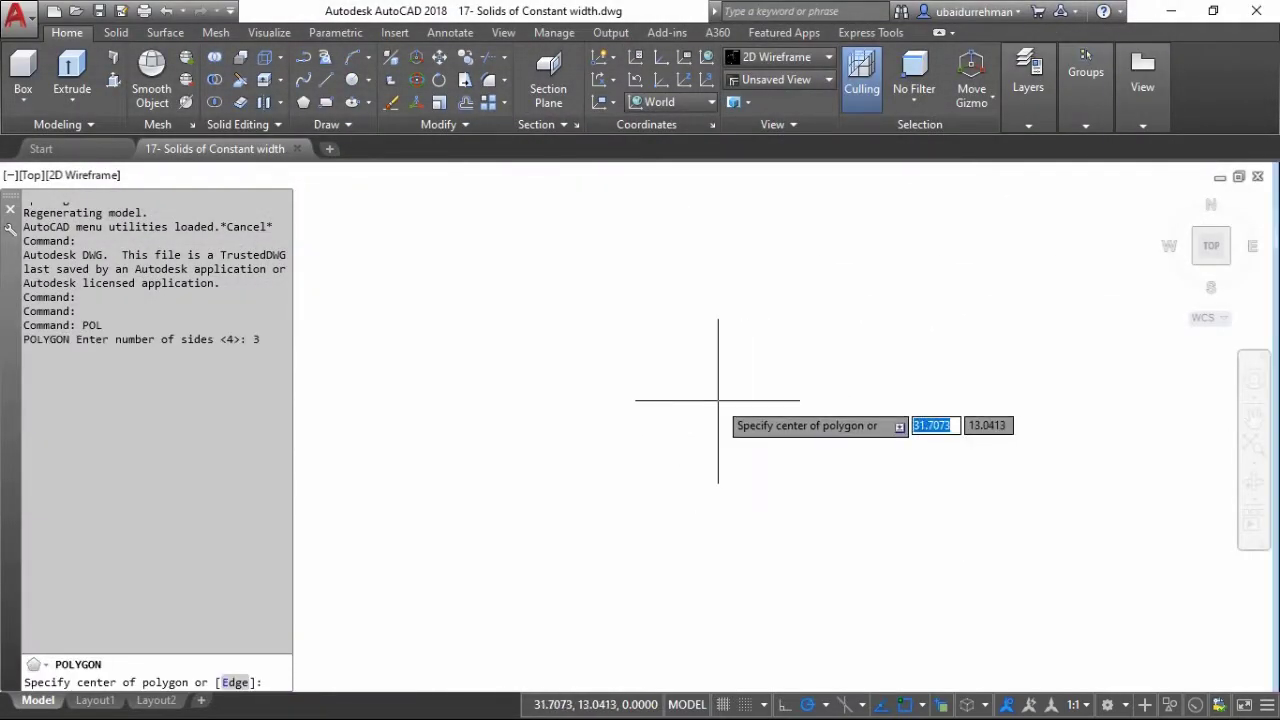
left_click(718, 400)
key("Return")
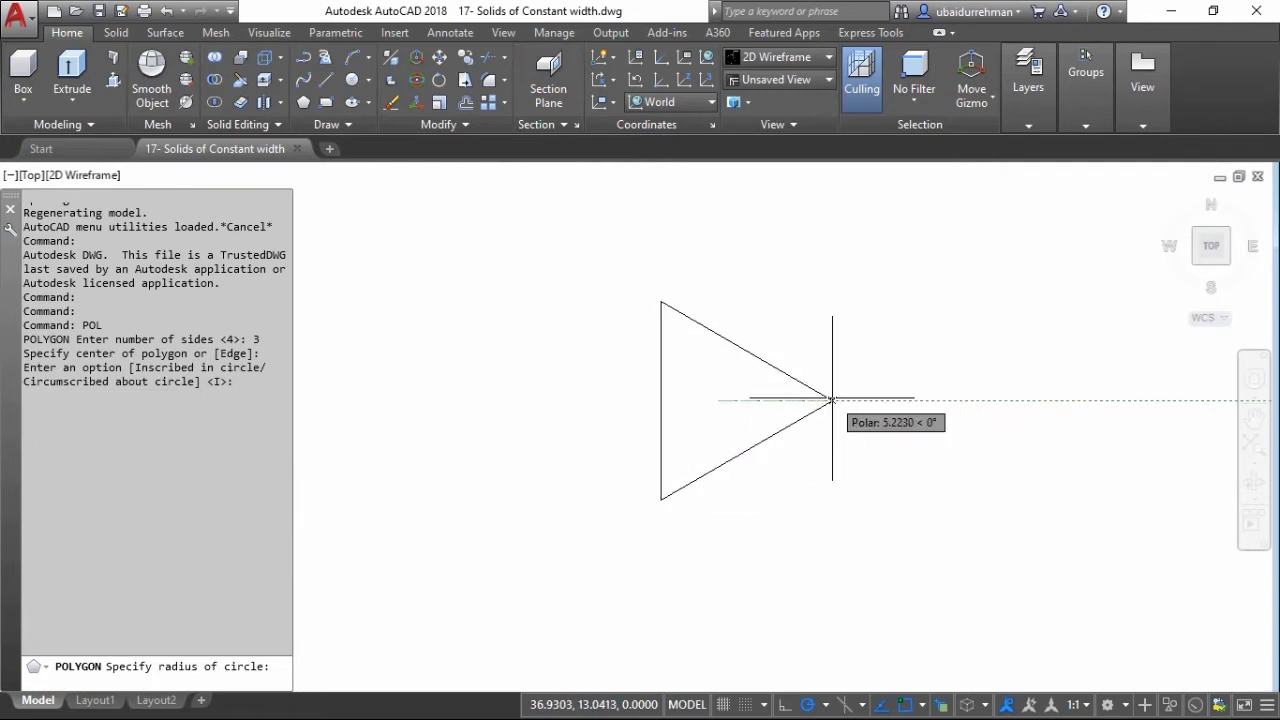
type("1")
key("Return")
scroll(711, 407, "up", 10)
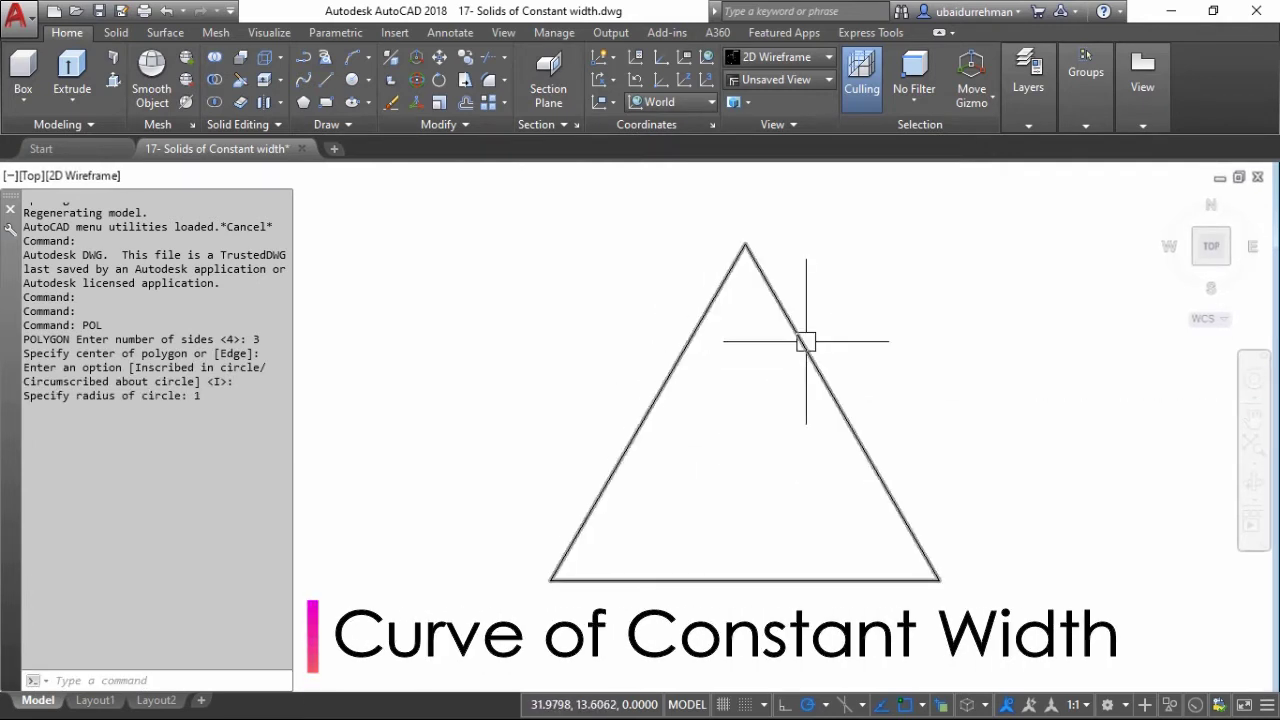
Draw three circles, each centred on one vertex of the triangle and passing through an adjacent vertex
scroll(743, 405, "down", 2)
key("Return")
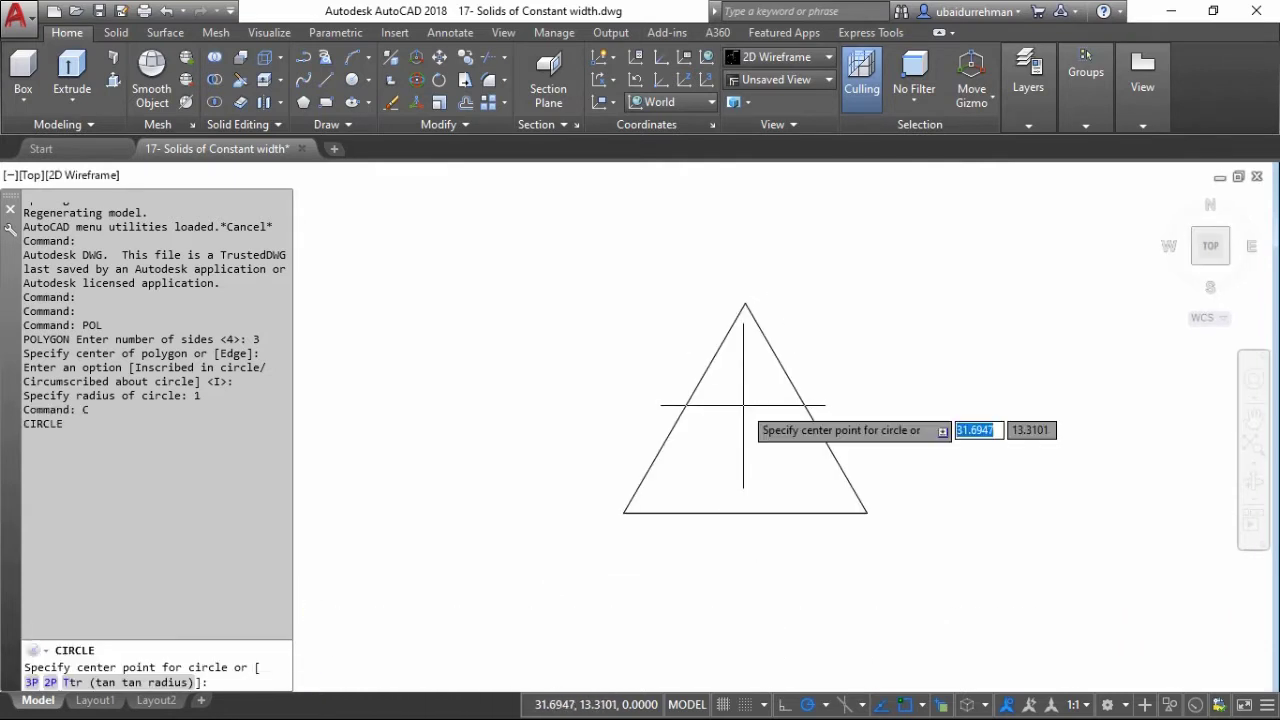
left_click(745, 302)
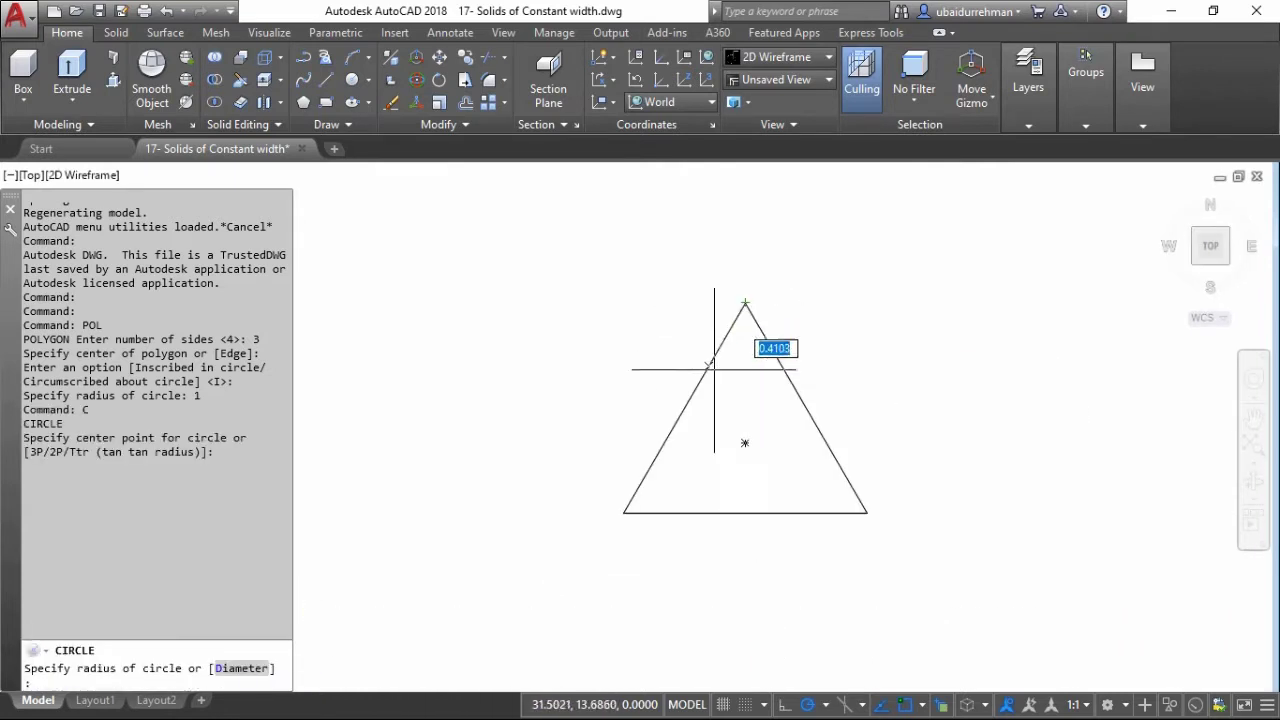
left_click(623, 513)
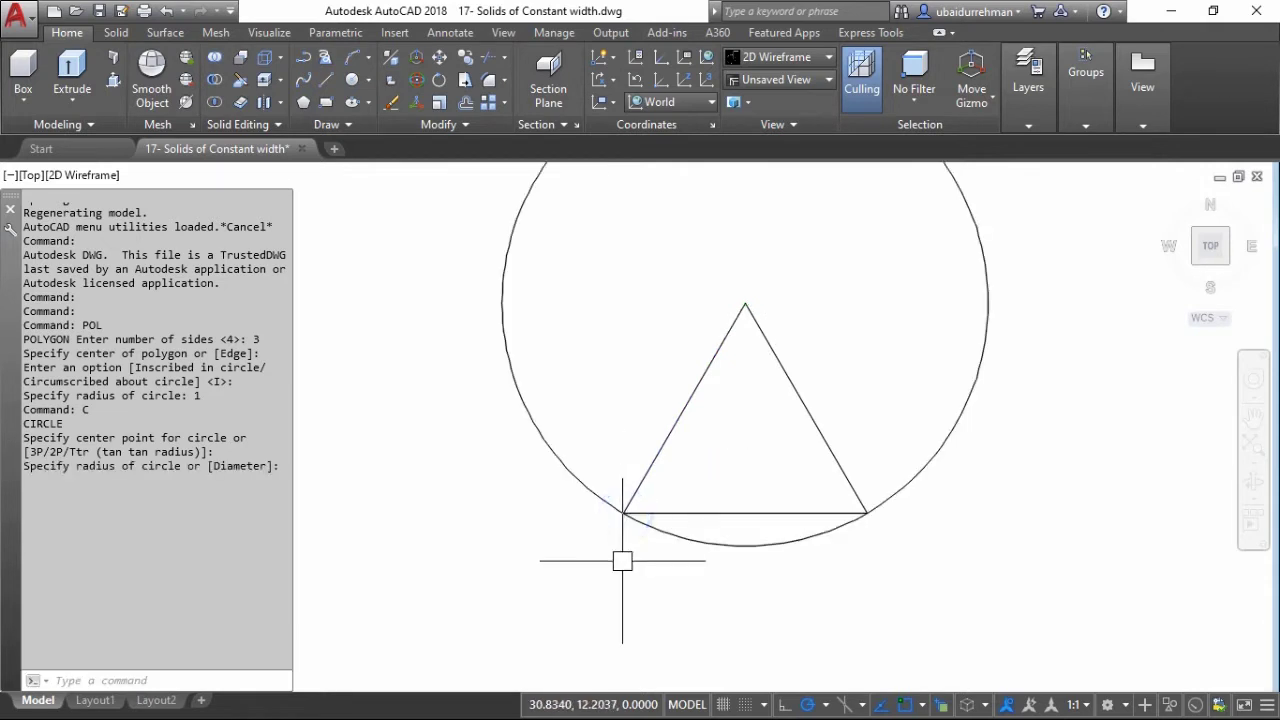
key("Return")
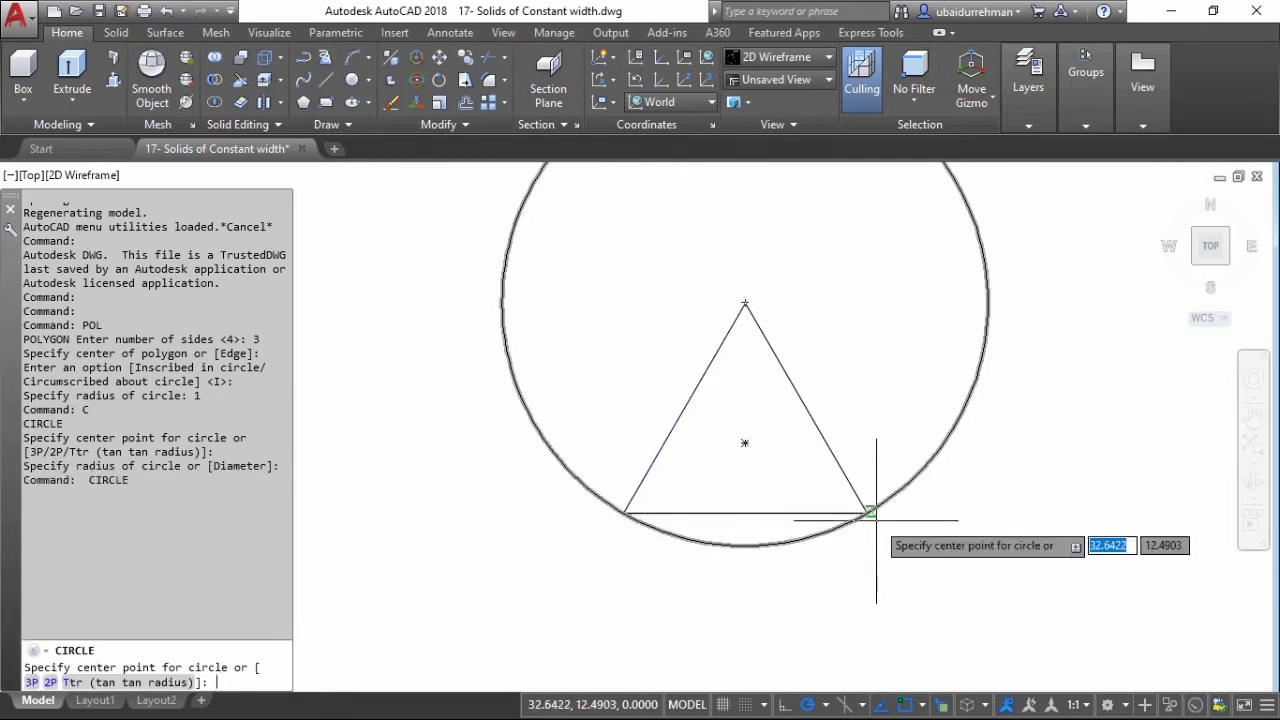
left_click(744, 442)
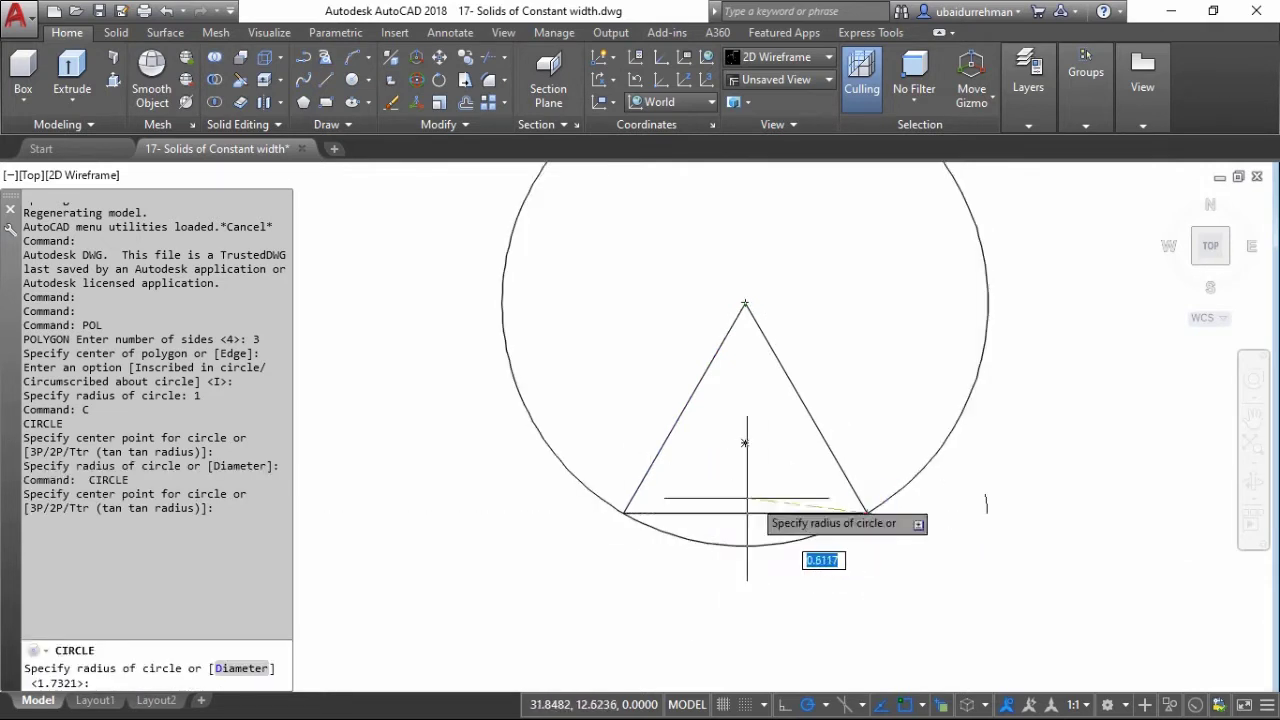
left_click(623, 513)
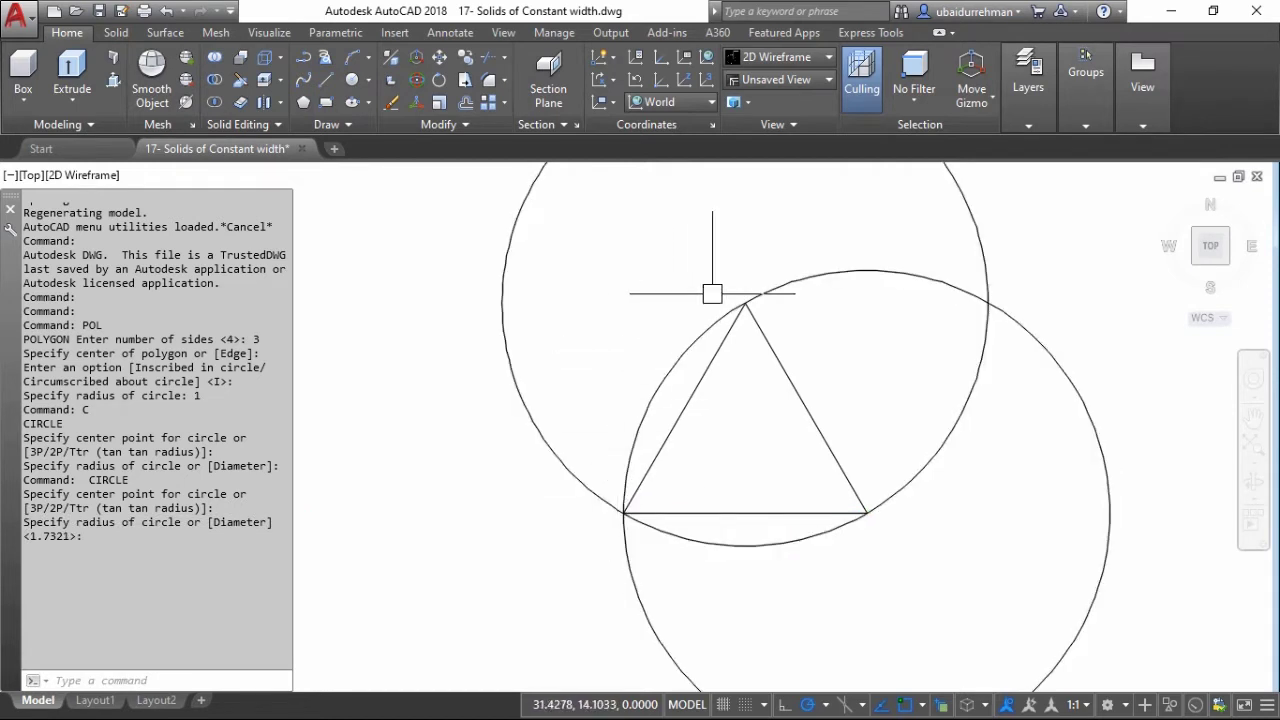
key("Return")
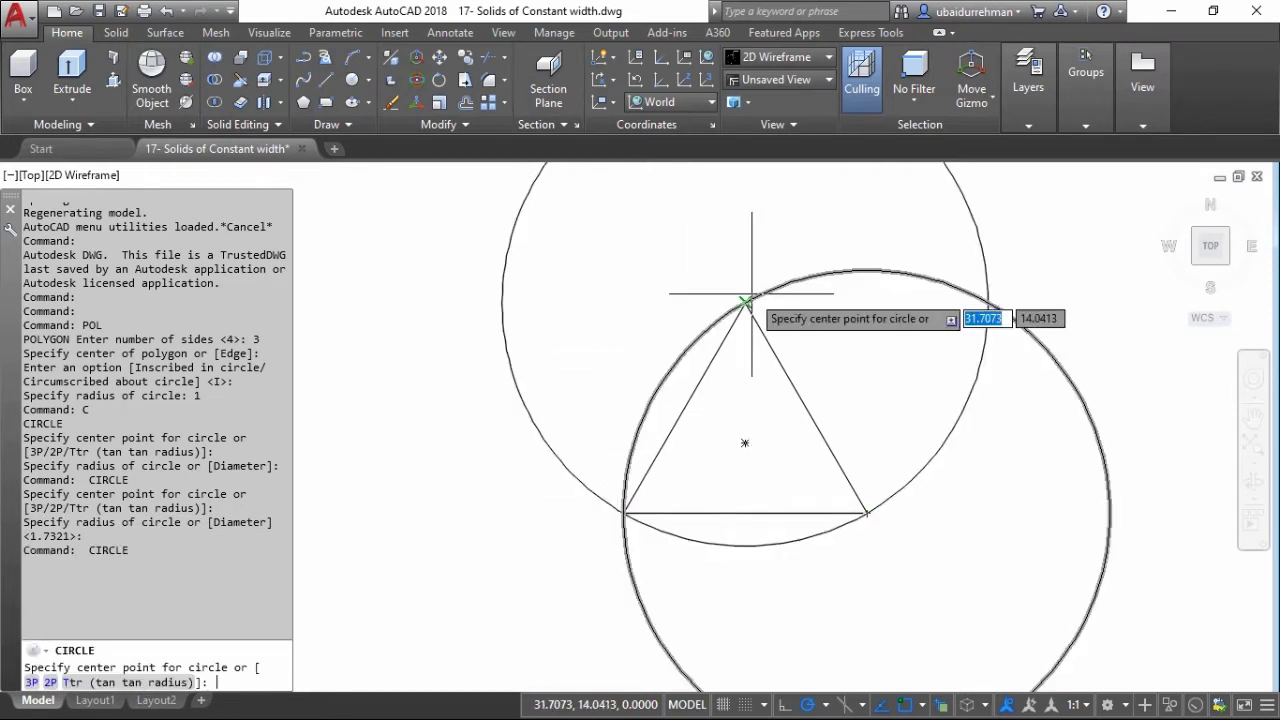
left_click(623, 513)
left_click(745, 302)
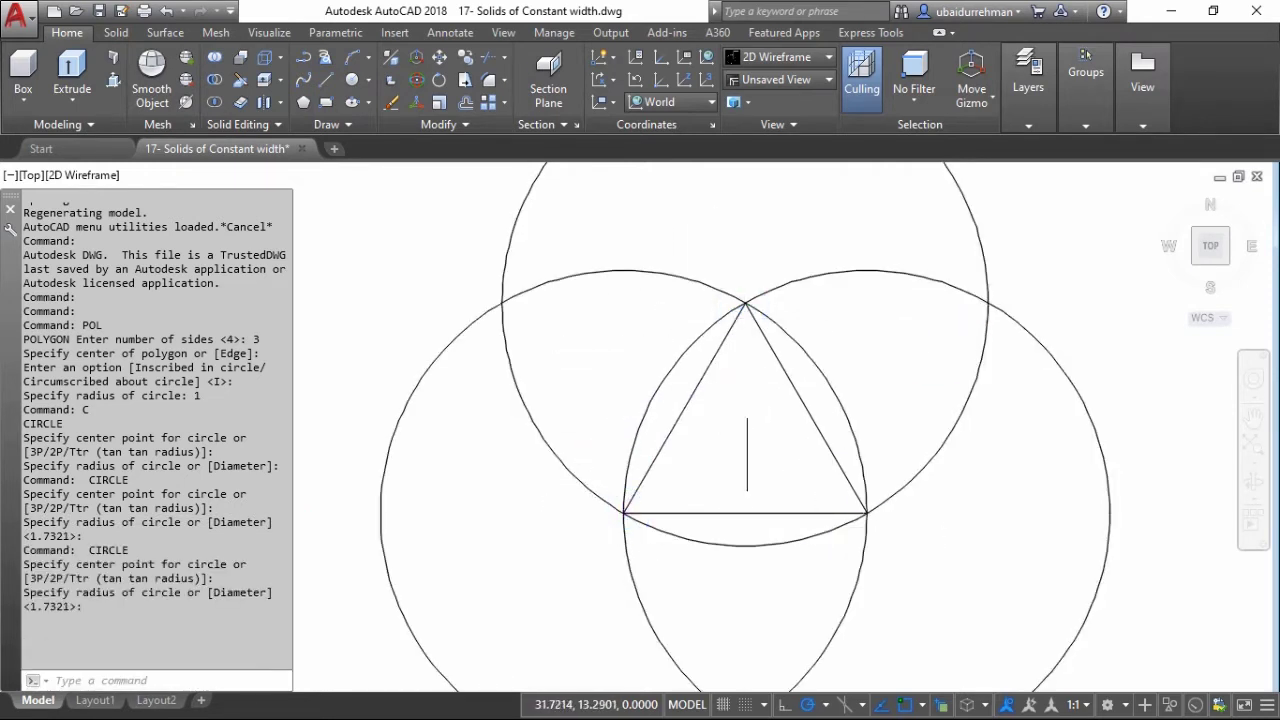
Trim the overlapping circle segments outside the triangle's three curved sides, using all objects as cutting edges
type("tr")
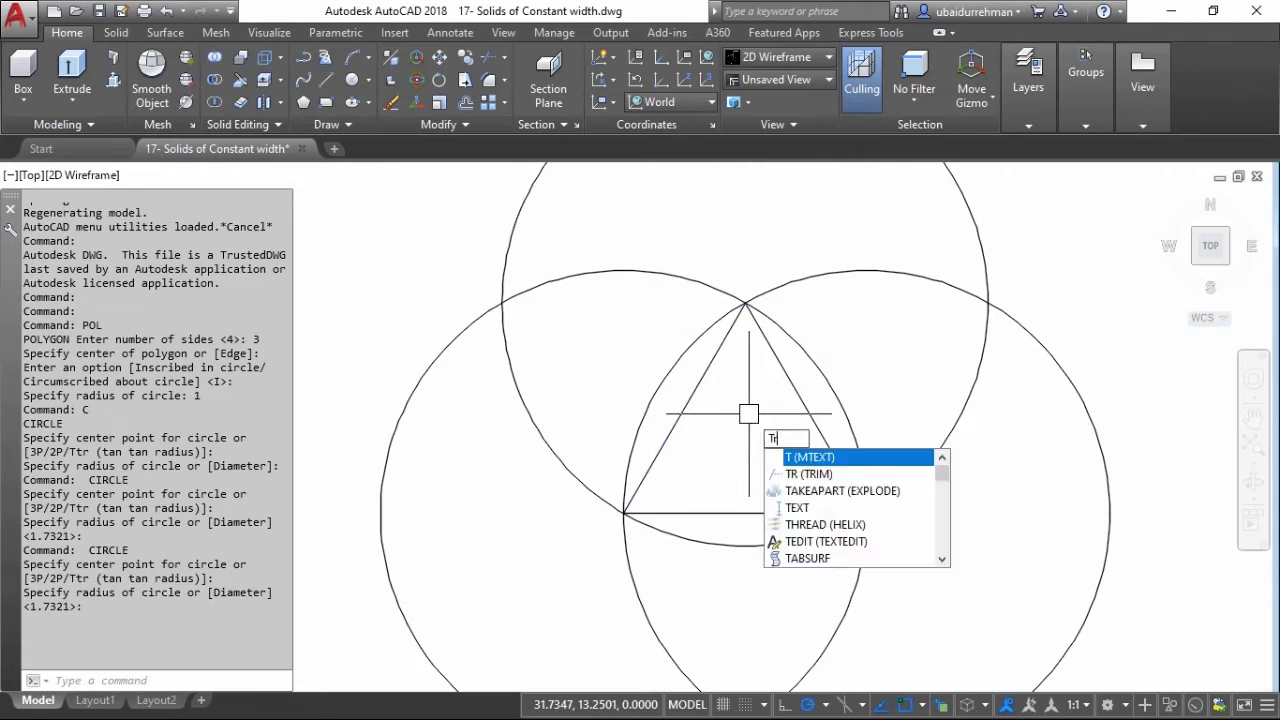
key("Return")
key("Return")
left_click(793, 272)
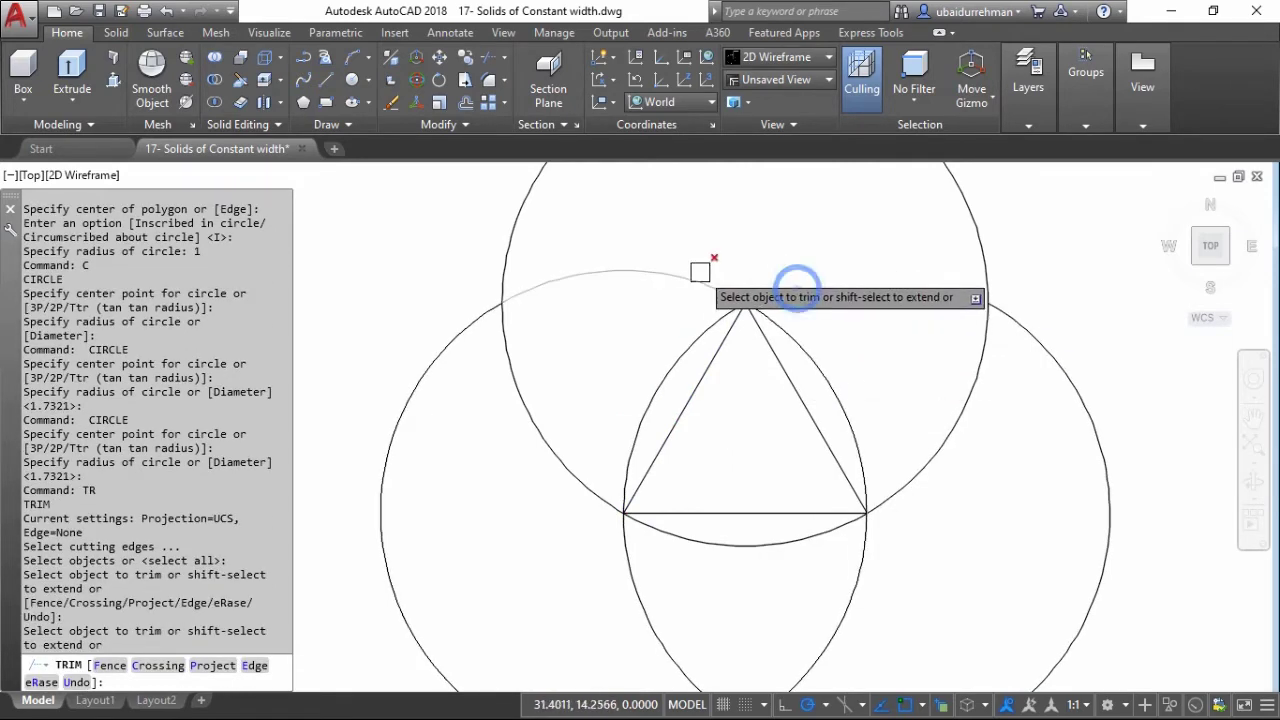
left_click(690, 278)
left_click(543, 437)
left_click(639, 595)
left_click(865, 554)
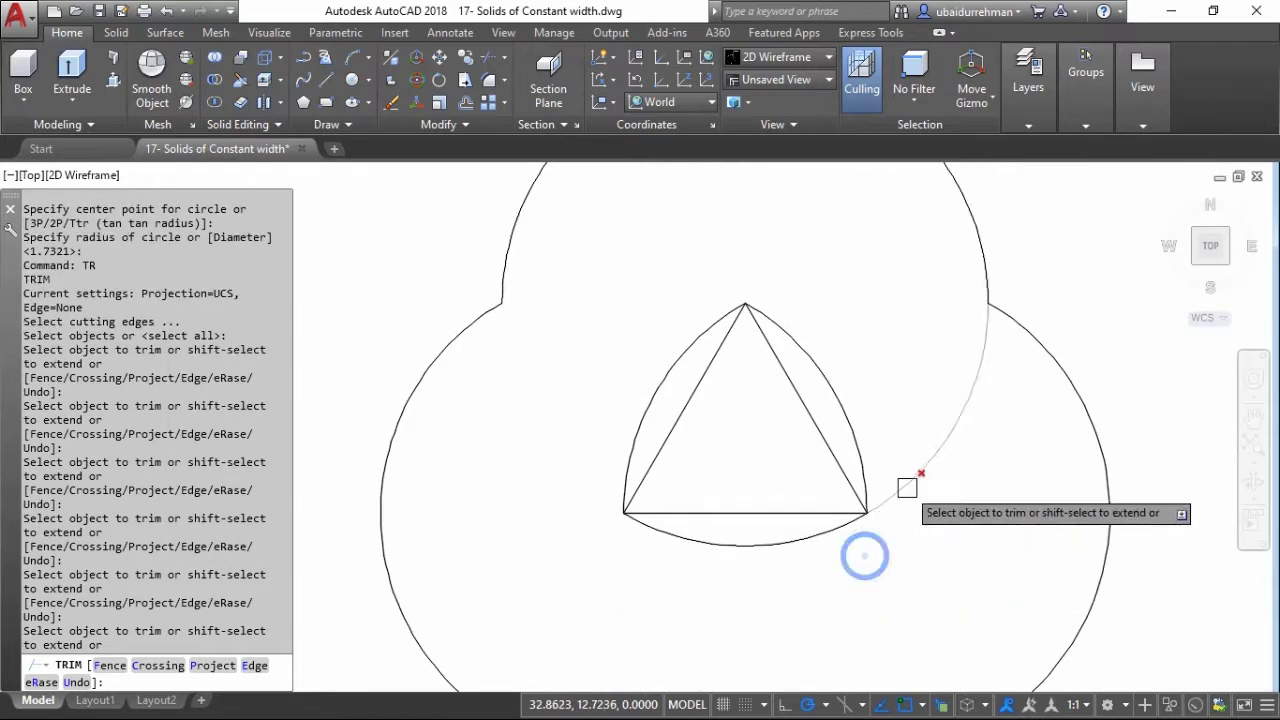
left_click(908, 486)
key("Return")
Erase the three large outer arcs surrounding the curved triangle
scroll(908, 486, "down", 1)
left_click(990, 398)
left_click(940, 383)
left_click(680, 619)
left_click(543, 651)
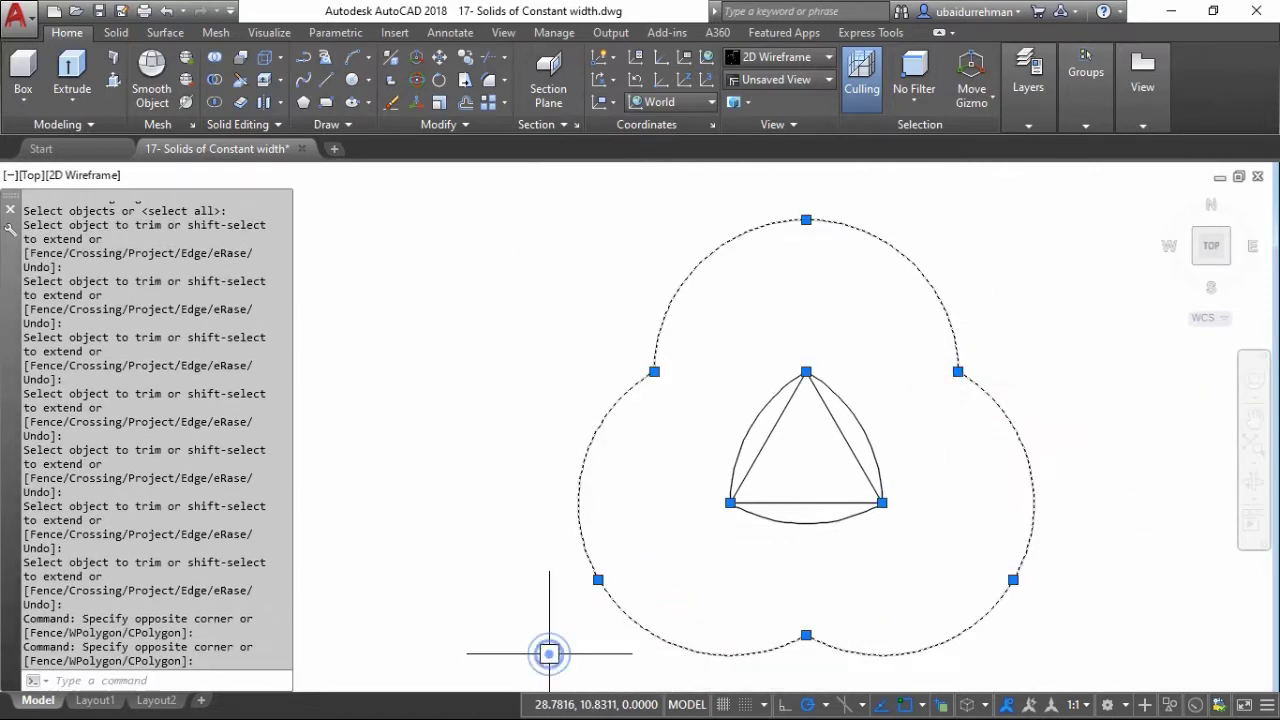
key("Delete")
Erase the straight-sided triangle inside the three arcs
scroll(806, 434, "up", 3)
mouse_move(806, 434)
middle_mouse_down()
mouse_move(755, 441)
mouse_move(717, 424)
middle_mouse_up()
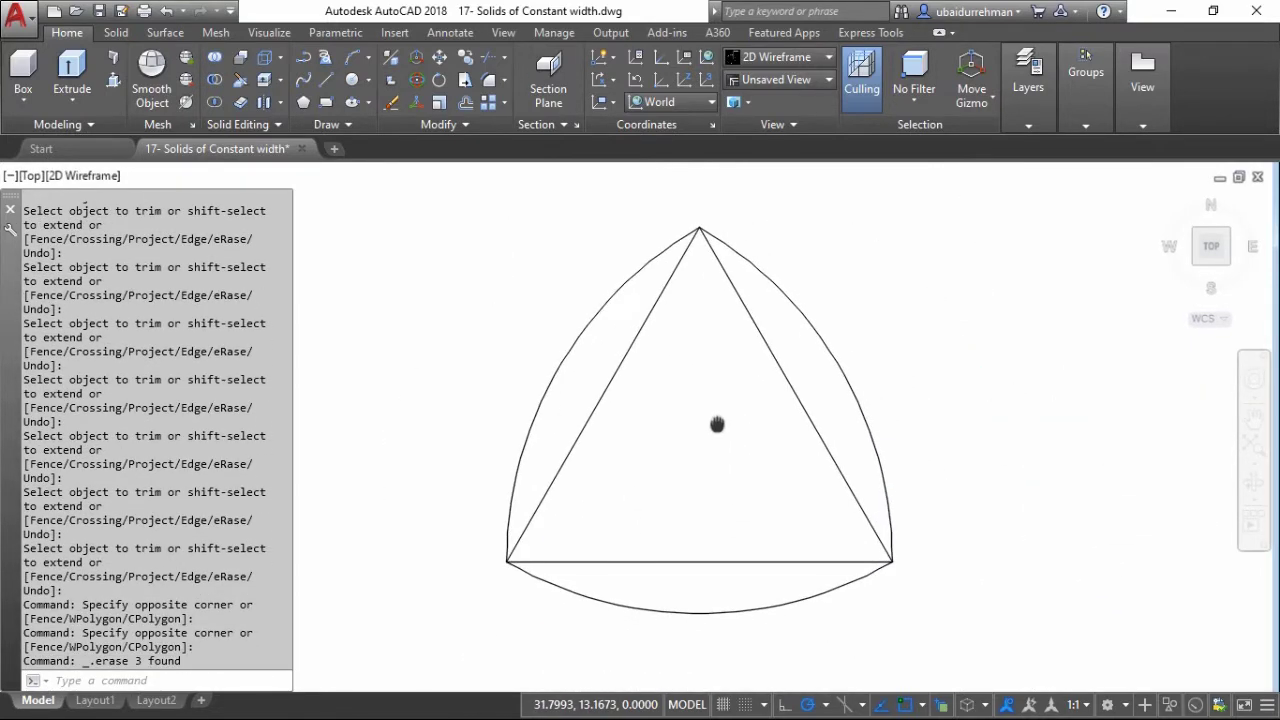
left_click(789, 386)
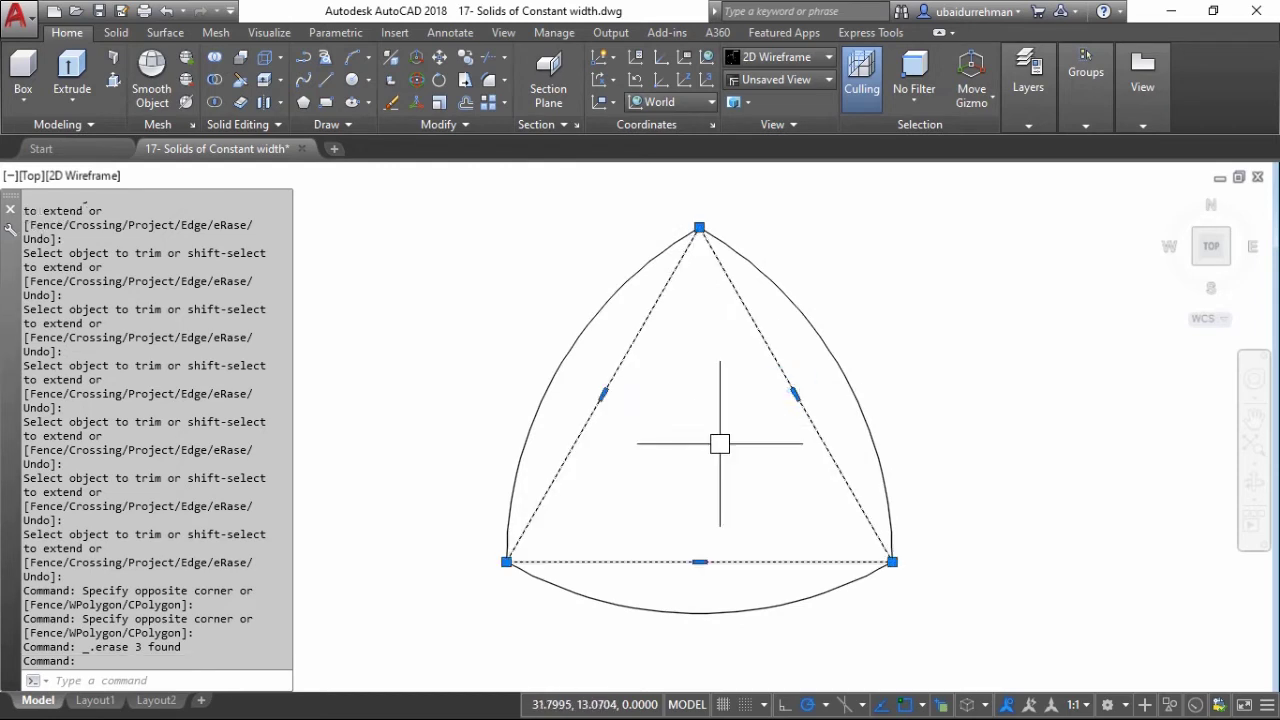
key("Delete")
Join the three arcs of the Reuleaux triangle into one polyline and check it by selecting it
middle_click_drag(720, 443, 733, 453)
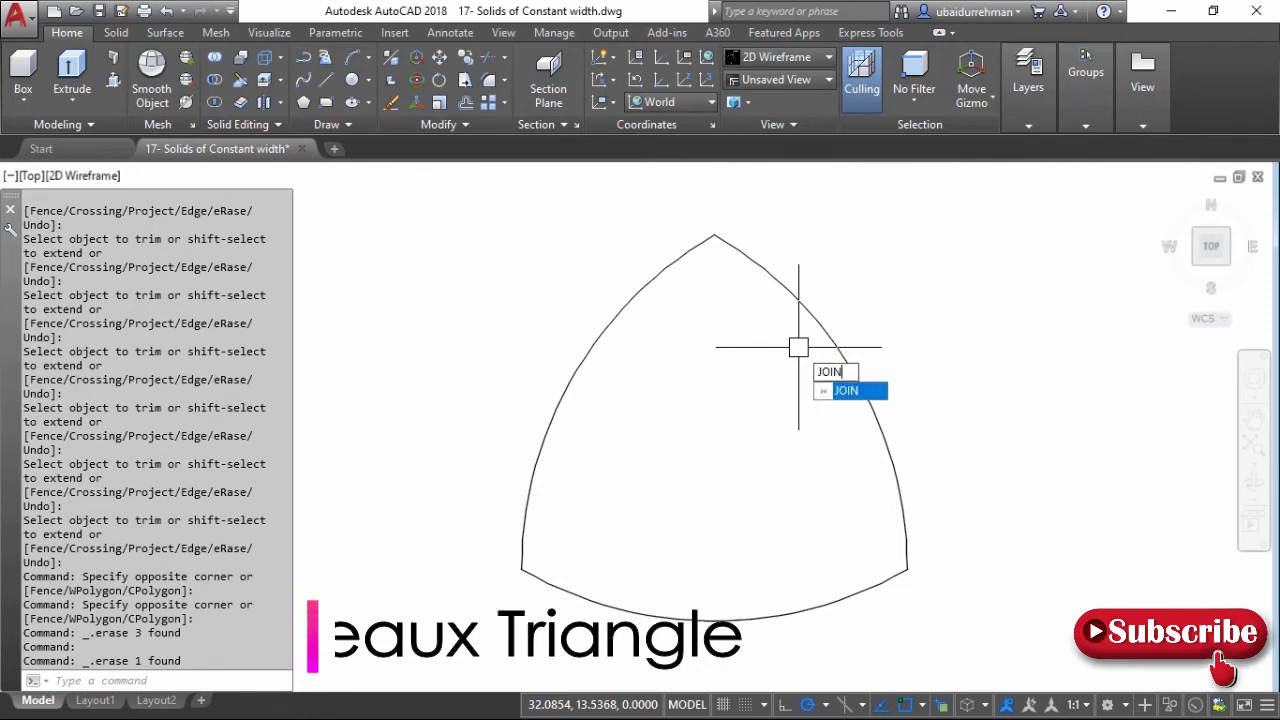
key("Return")
left_click(822, 291)
left_click(590, 600)
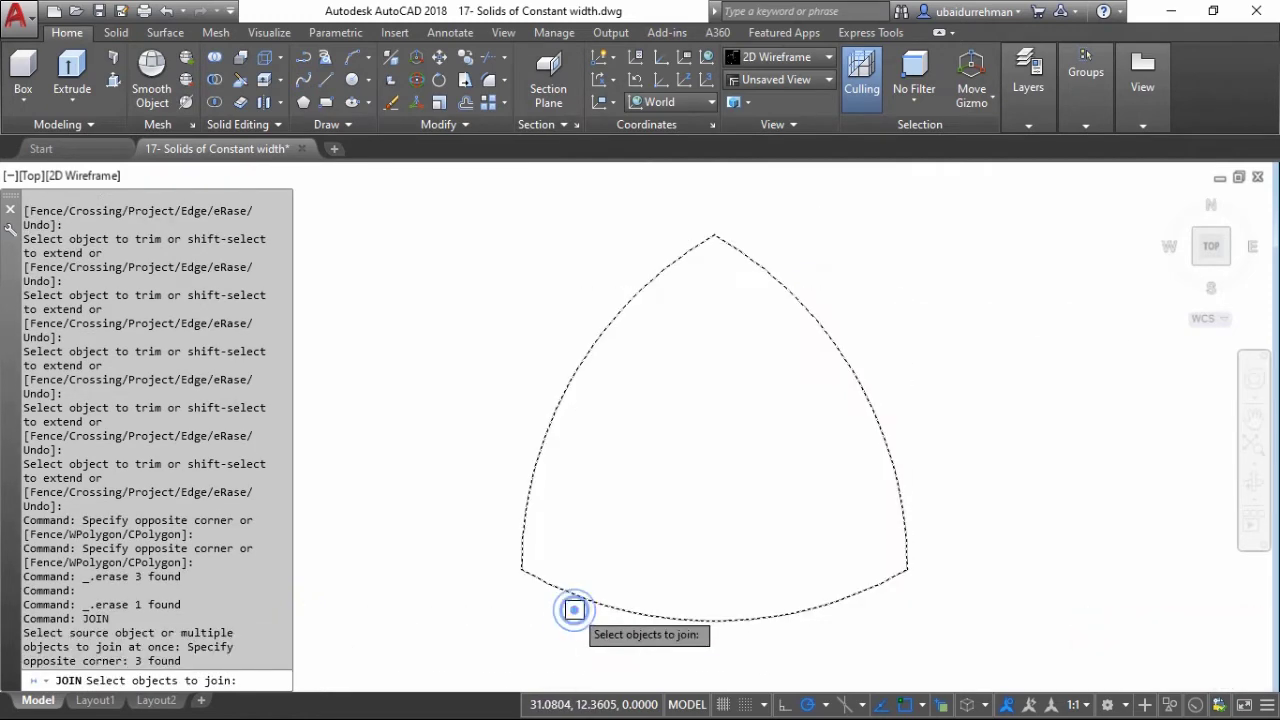
key("Return")
left_click(577, 594)
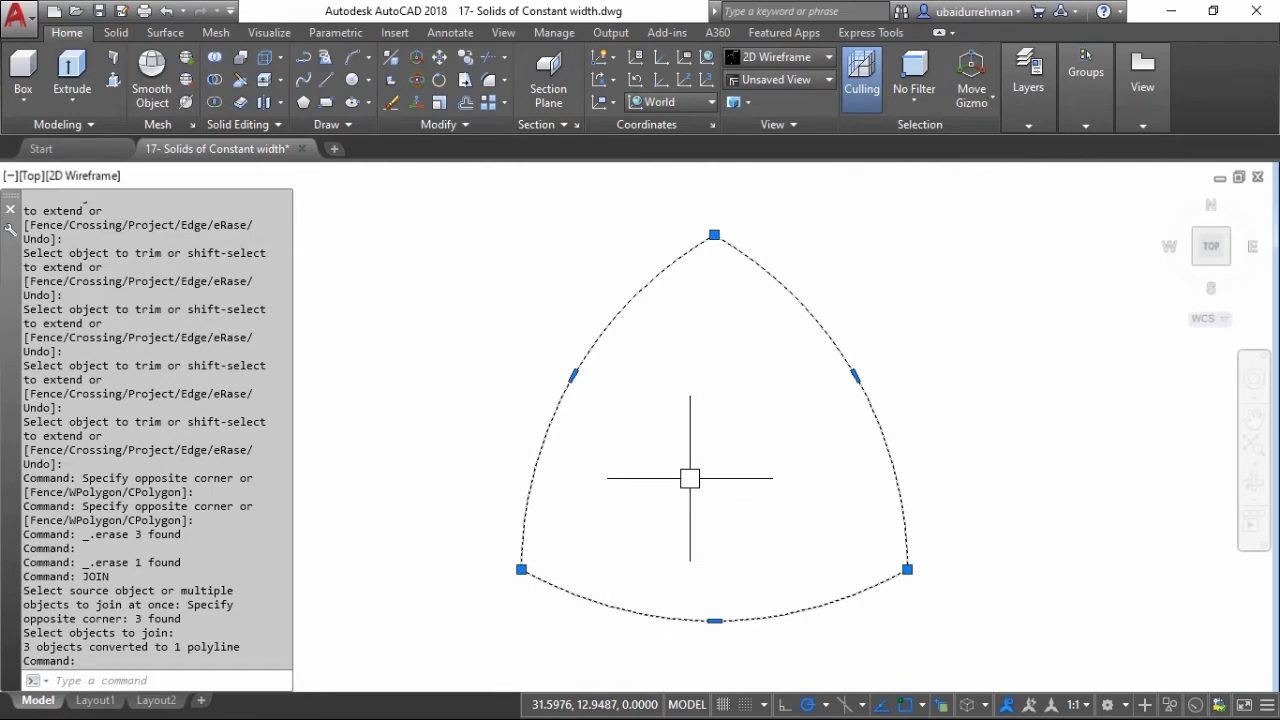
key("Escape")
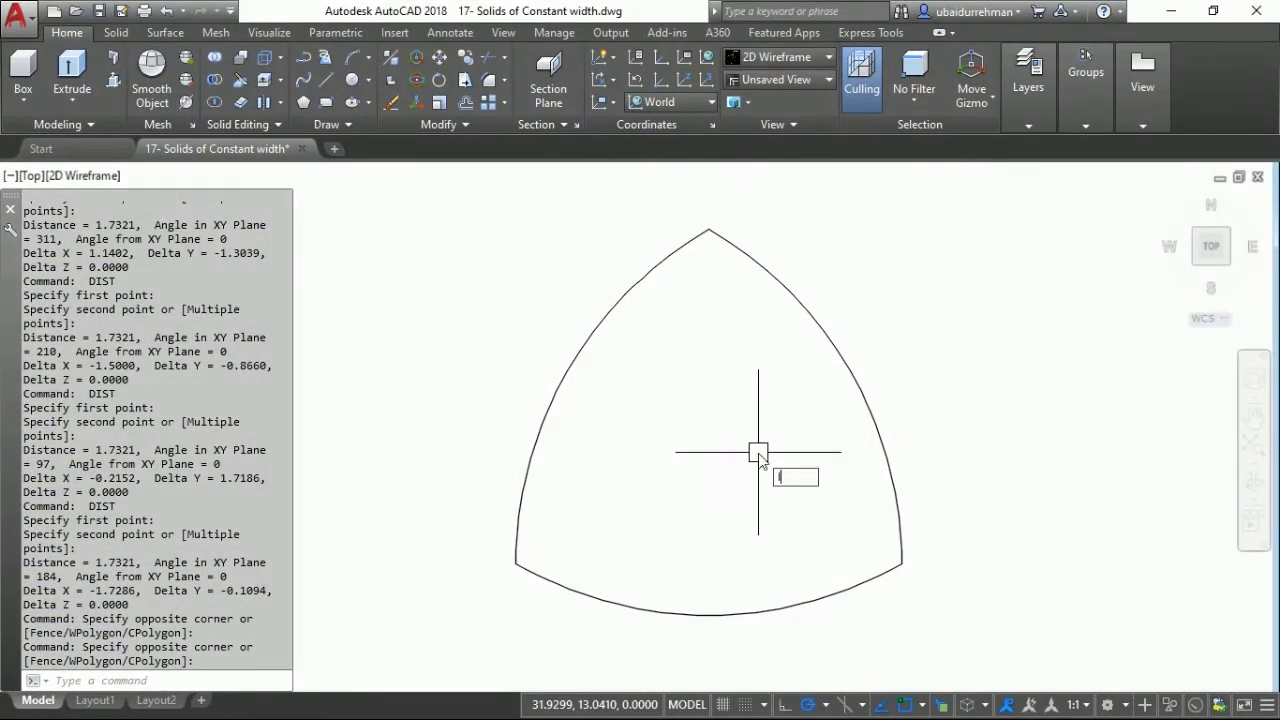
Draw a vertical line about 2.15 units long from the Reuleaux triangle's apex down past its bottom arc
type("L")
key("Return")
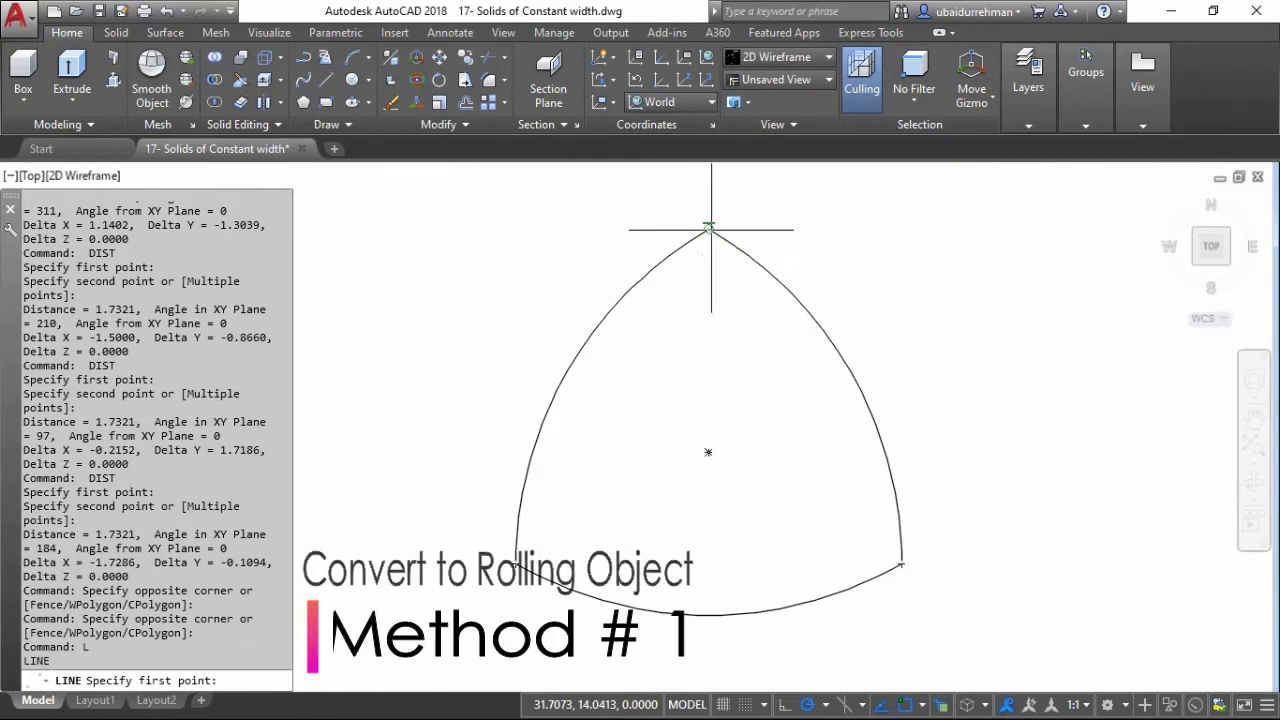
left_click(709, 228)
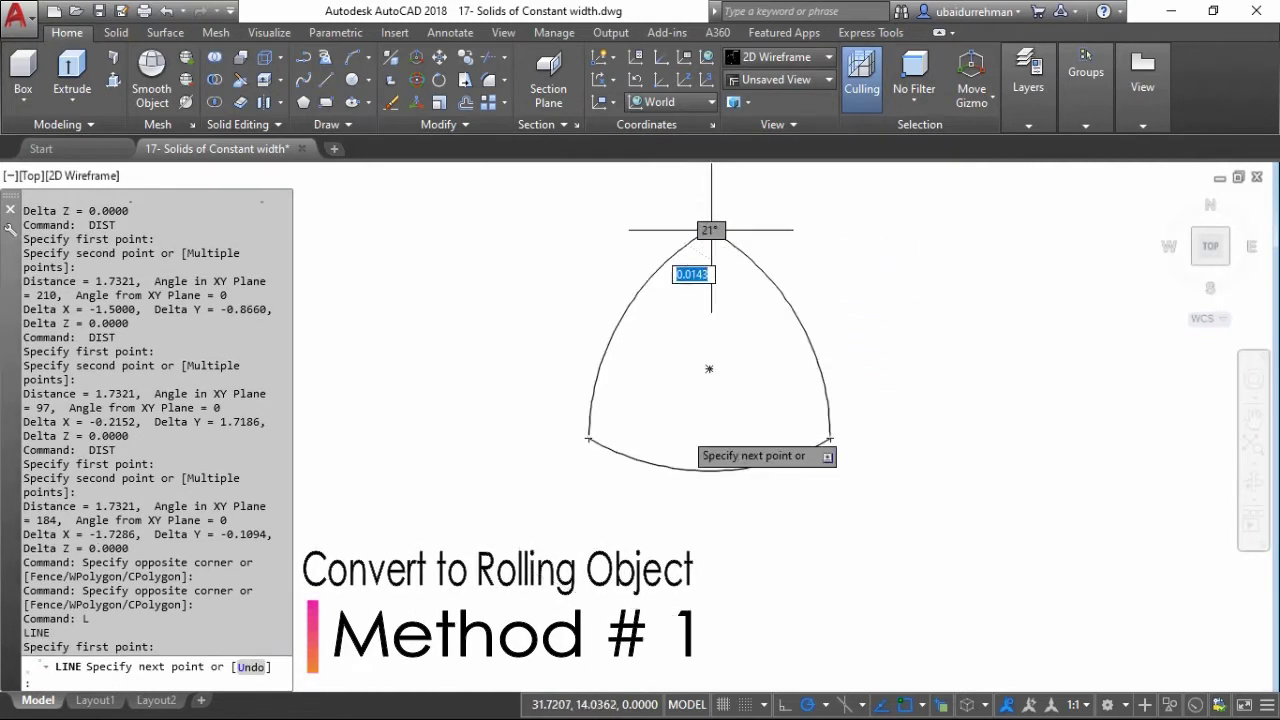
left_click(709, 527)
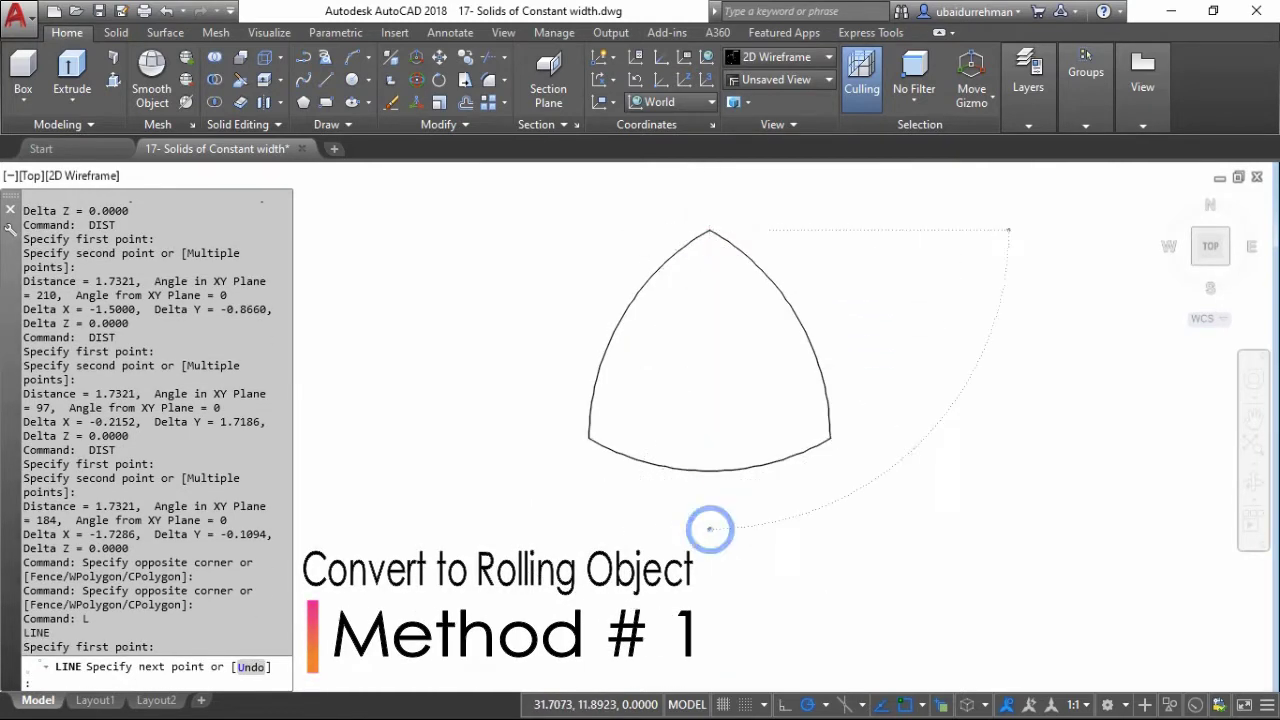
key("Return")
Create a polyline boundary from the right half of the divided Reuleaux triangle
middle_click_drag(677, 407, 710, 474)
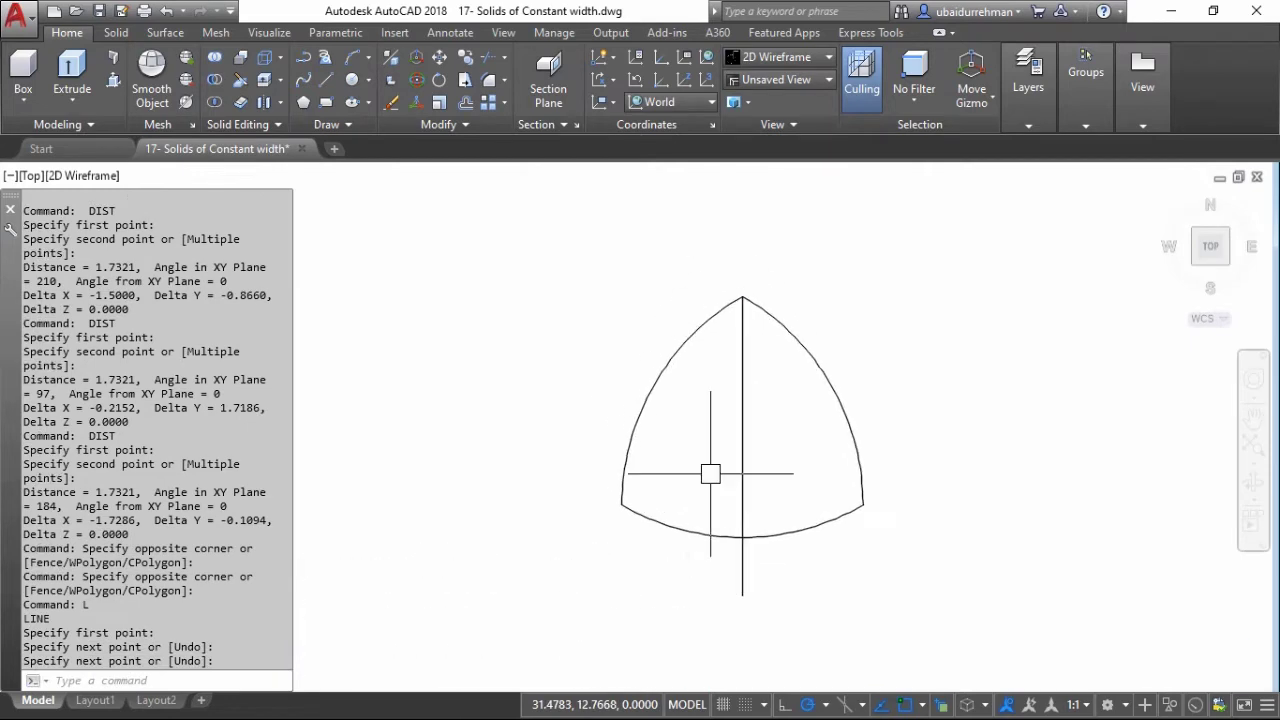
type("bo")
key("Return")
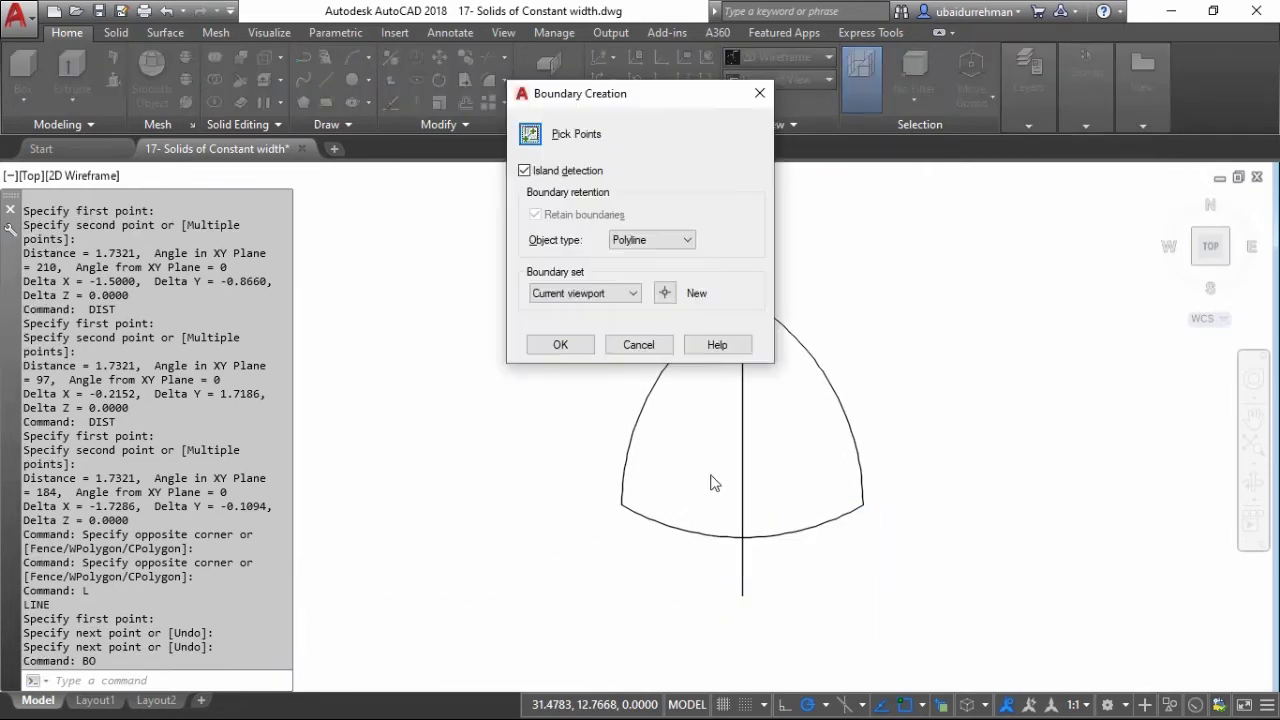
key("Return")
key("Return")
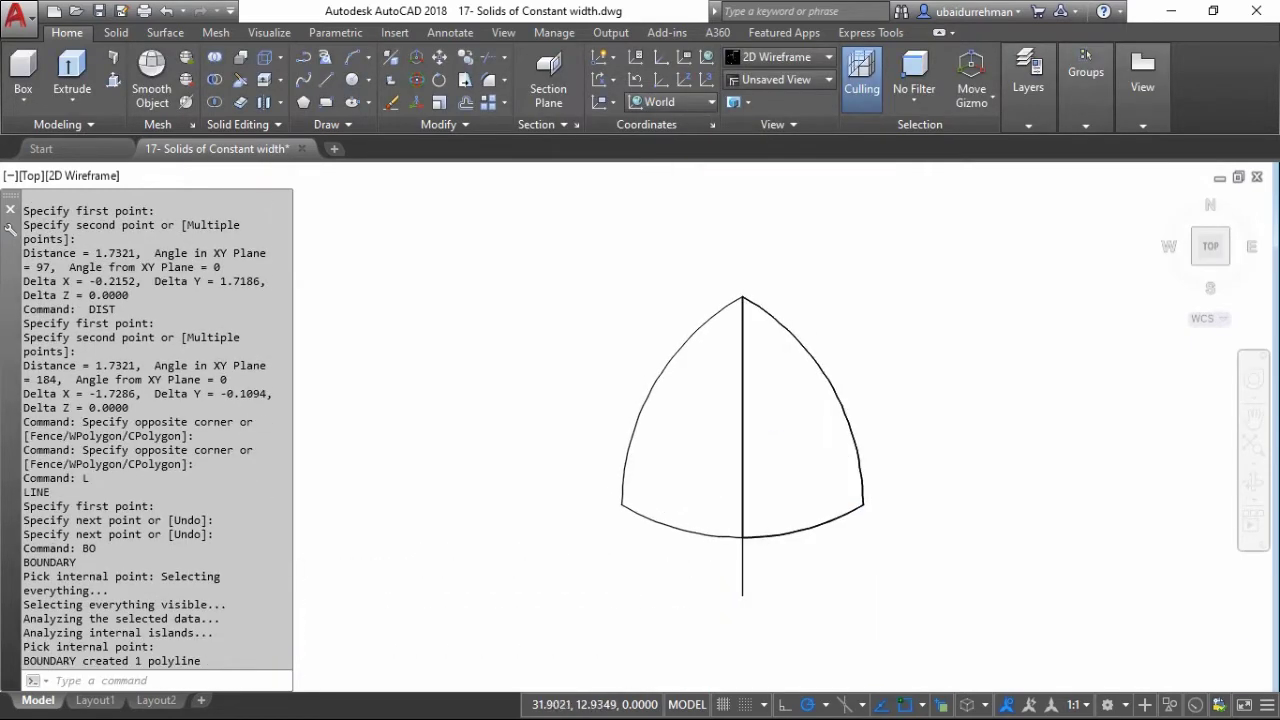
Erase the full Reuleaux outline and the vertical line, keeping only the right-half boundary polyline
left_click(825, 325)
left_click(593, 596)
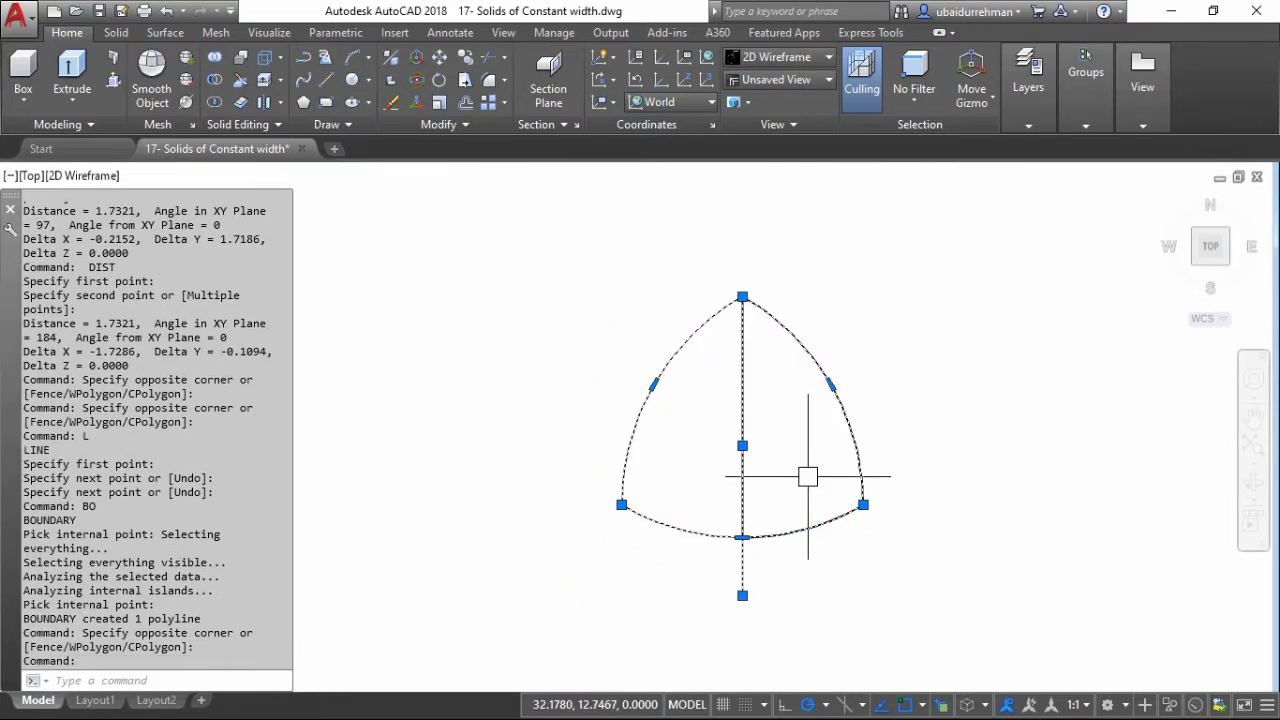
key("Delete")
Revolve the half profile 360 degrees about its vertical straight edge to form a solid
middle_click_drag(786, 482, 720, 510)
scroll(698, 505, "up", 2)
type("v")
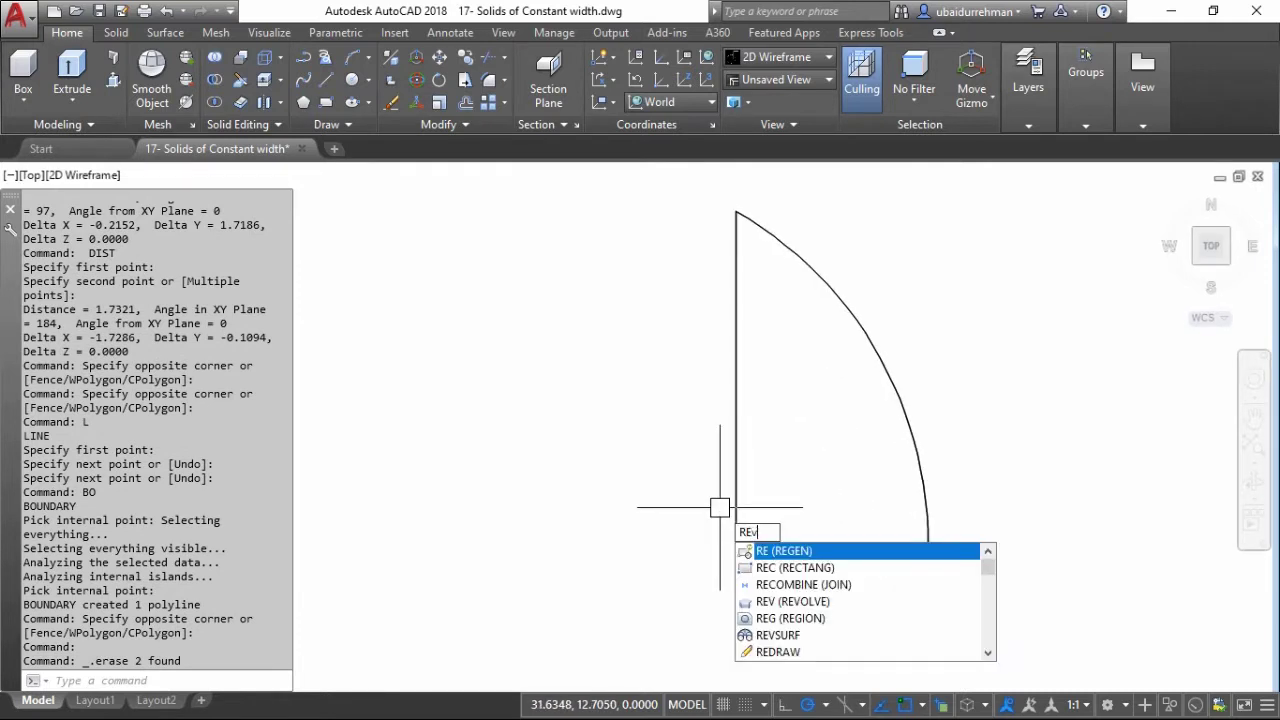
key("Return")
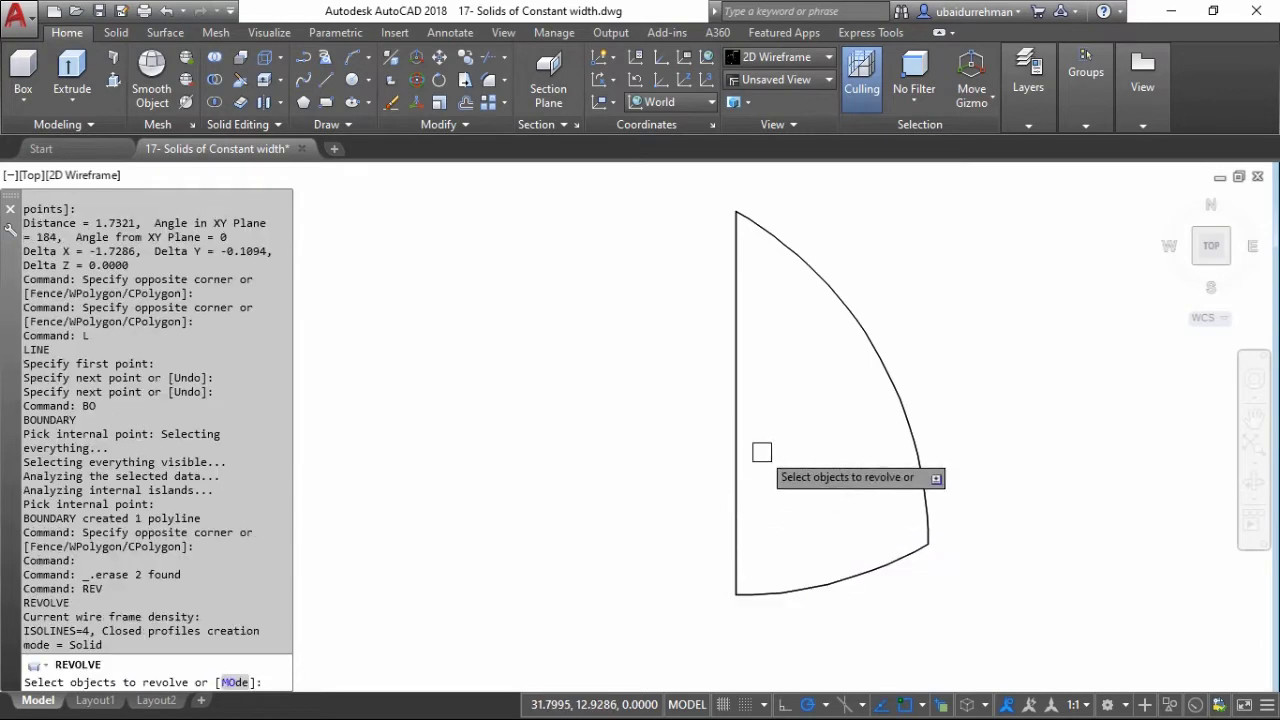
left_click(884, 375)
key("Return")
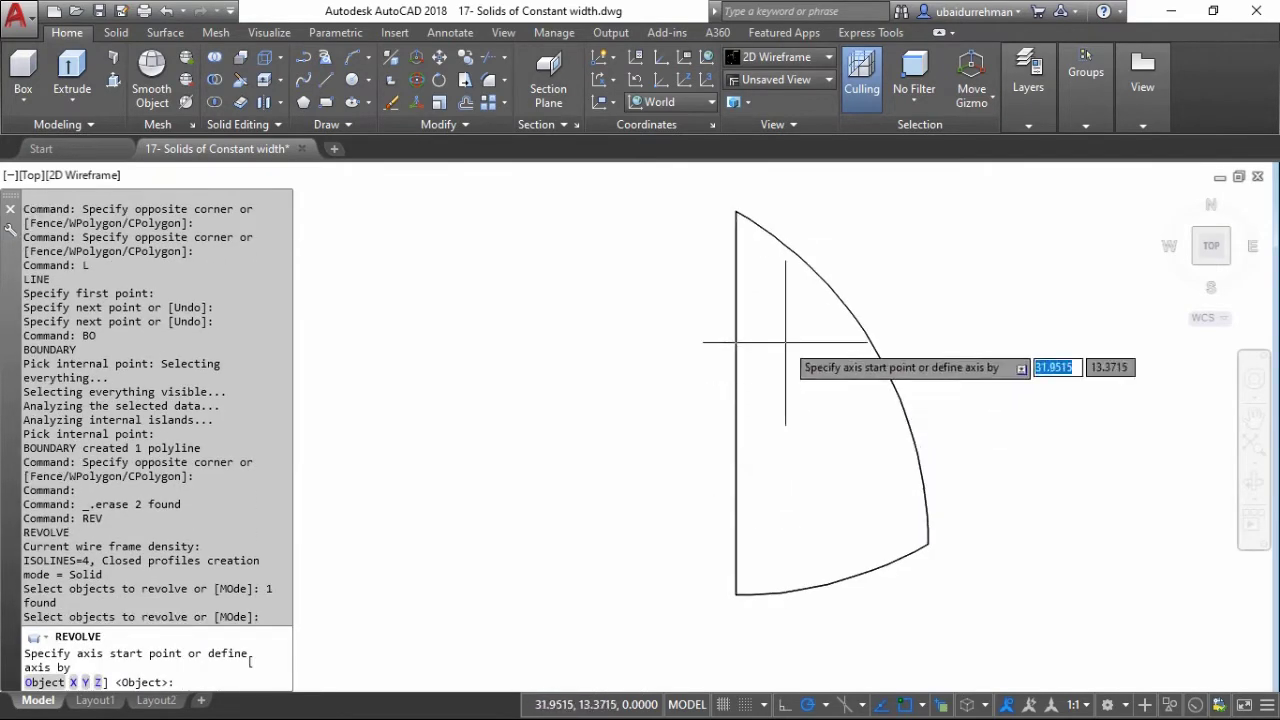
left_click(736, 214)
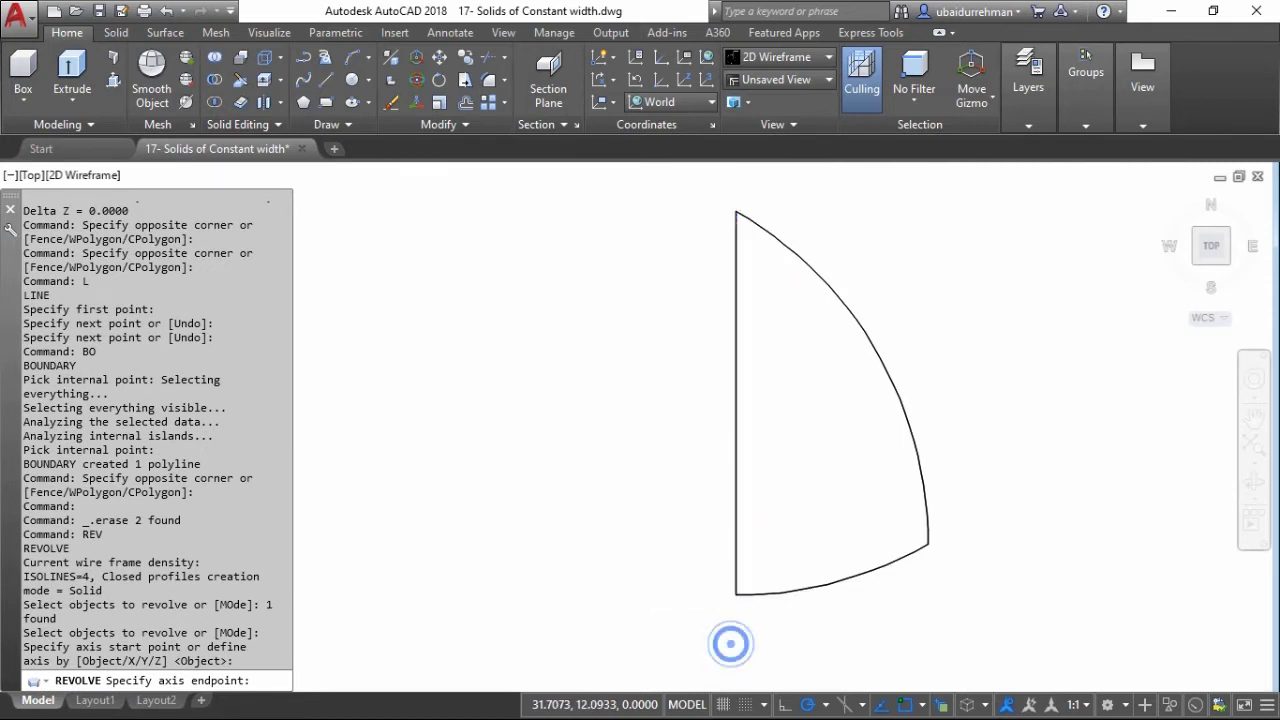
left_click(730, 643)
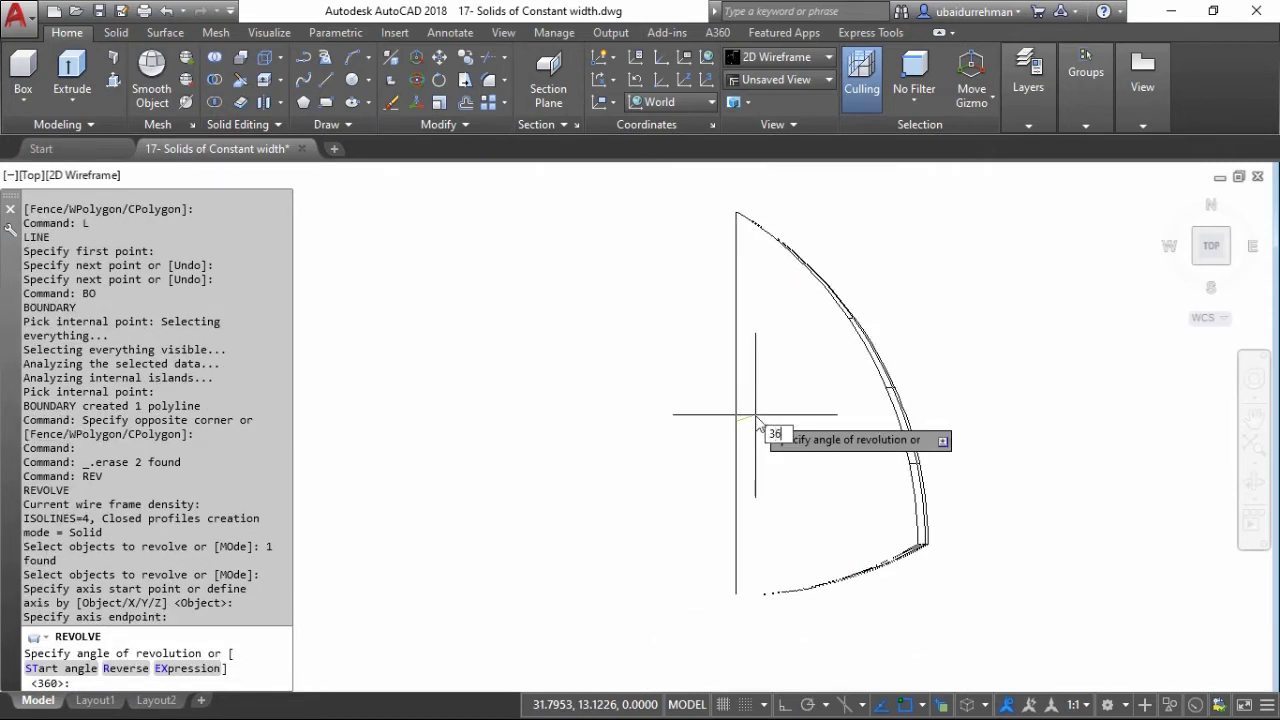
key("Return")
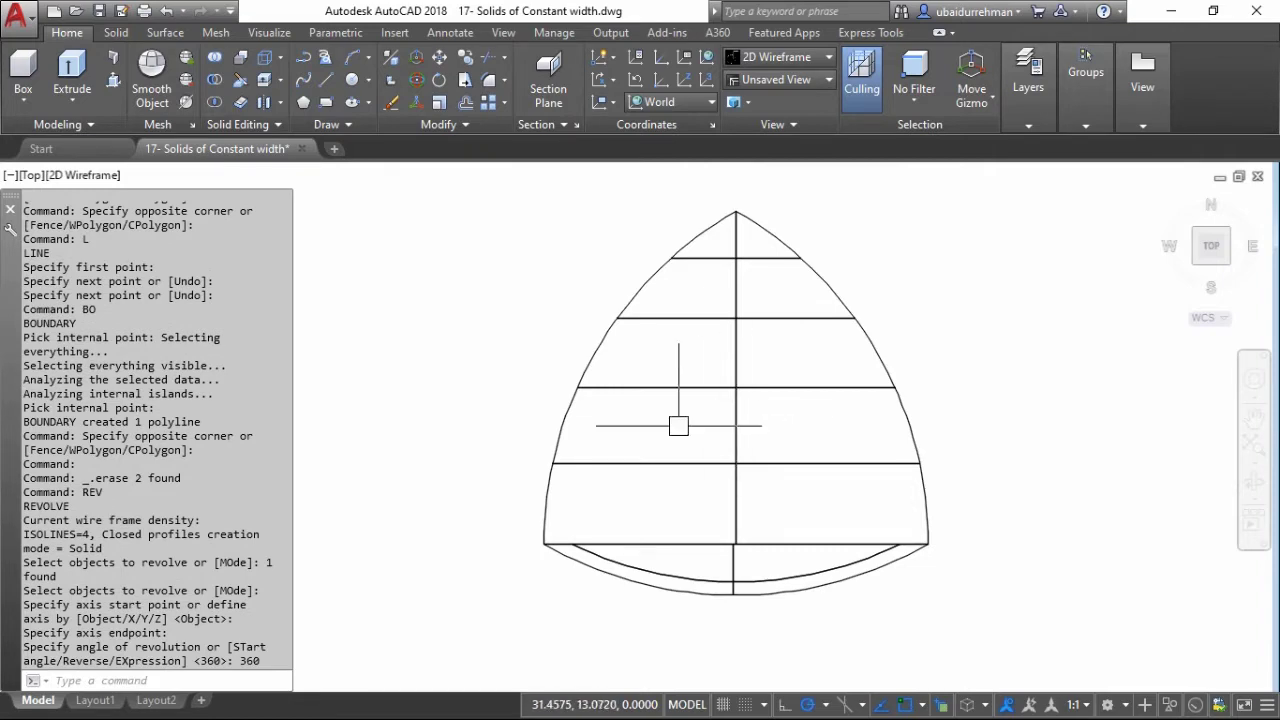
scroll(635, 449, "down", 2)
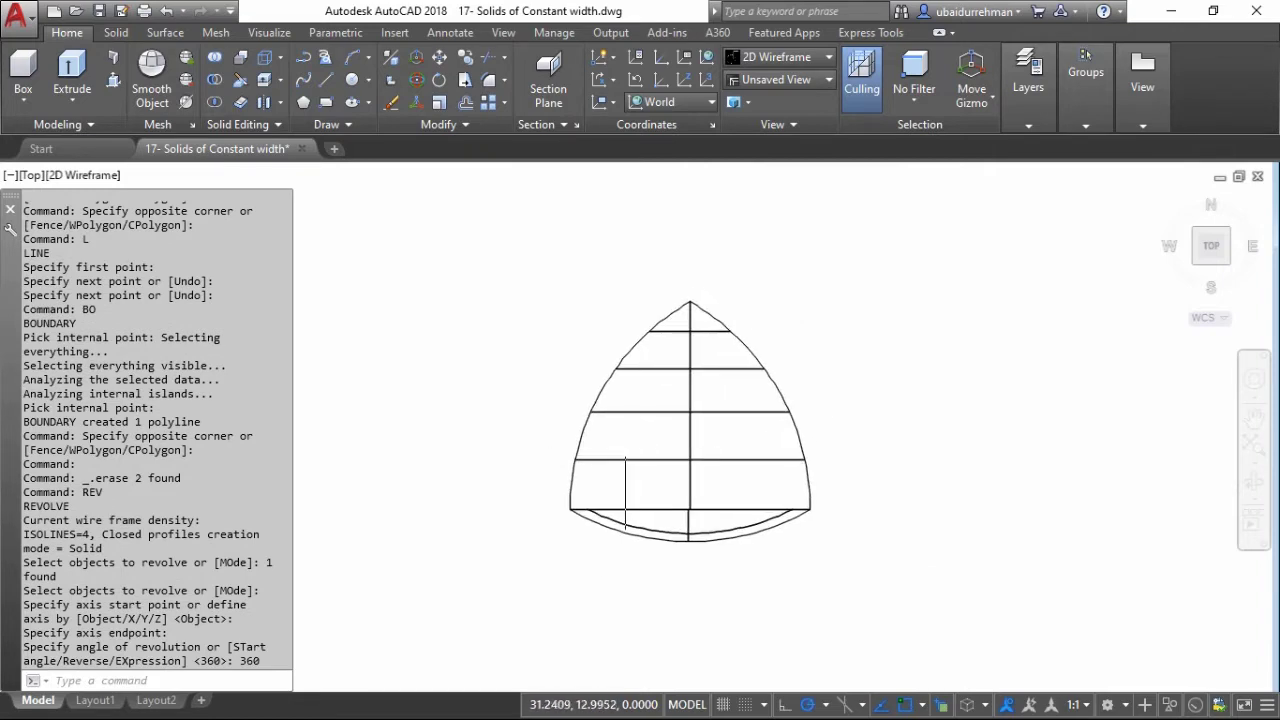
Show the revolved solid in the Conceptual visual style and regenerate the drawing
left_click(97, 176)
left_click(140, 245)
scroll(655, 420, "up", 2)
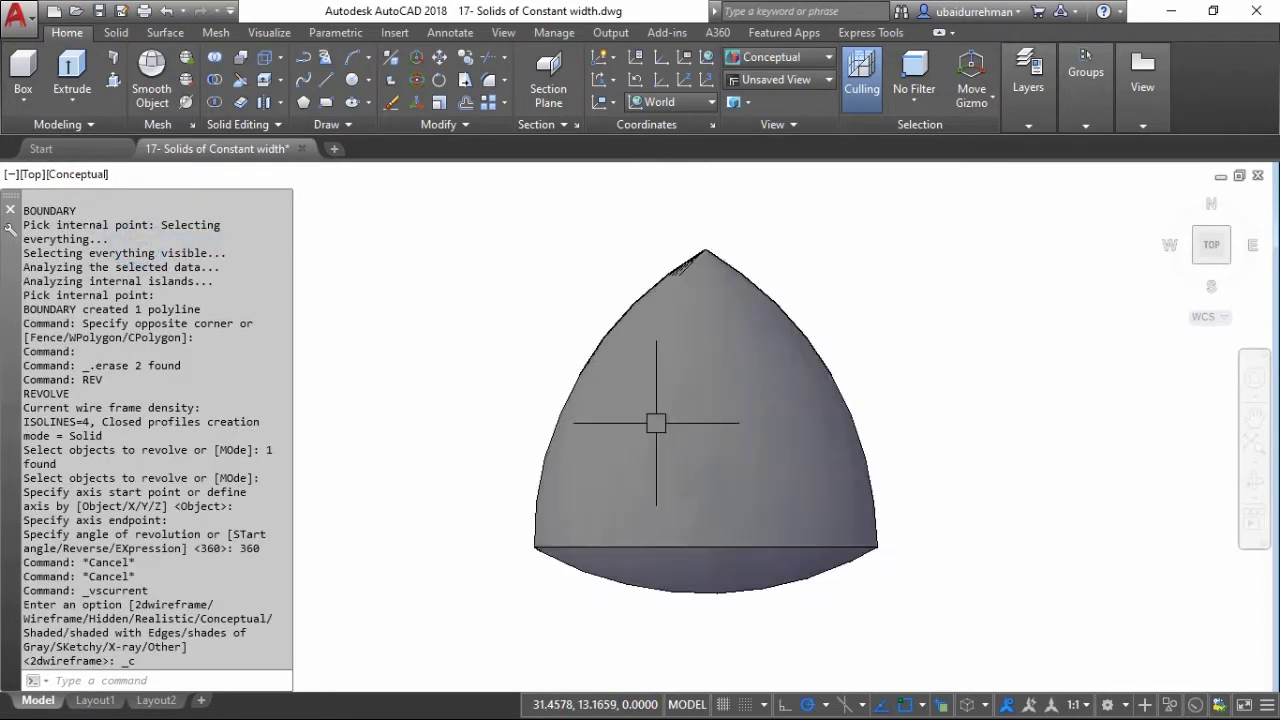
type("RE")
key("Return")
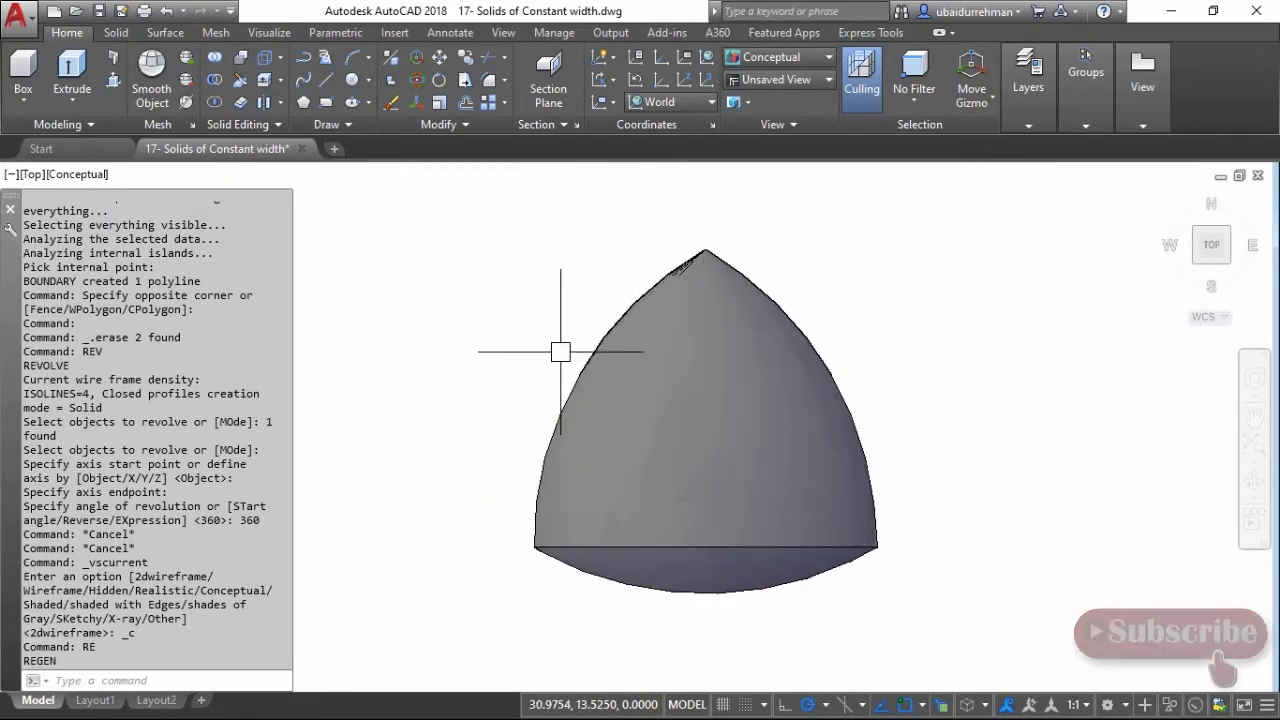
Orbit around the revolved solid to examine its shape from different sides
type("3DO")
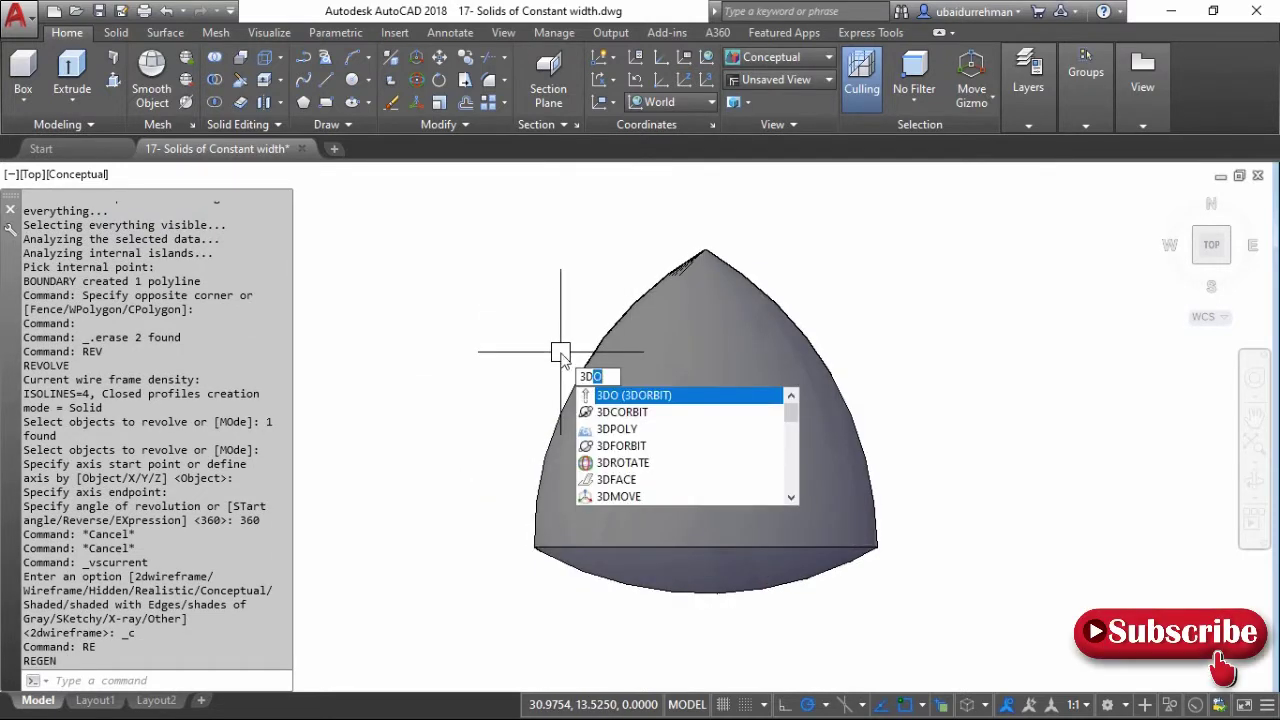
type("d")
key("Return")
left_click_drag(666, 349, 645, 228)
left_click_drag(847, 404, 751, 373)
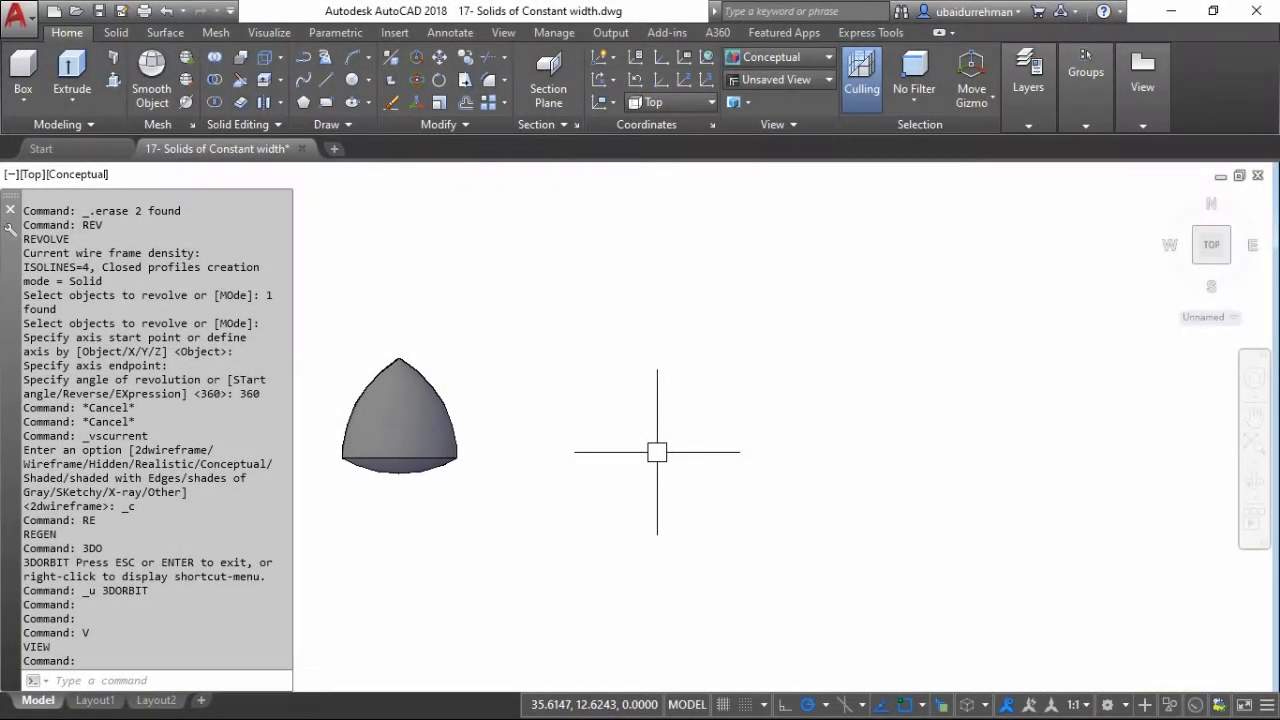
Draw a three-sided polygon inscribed in a circle of radius 1, in the empty area beside the revolved solid
type("l")
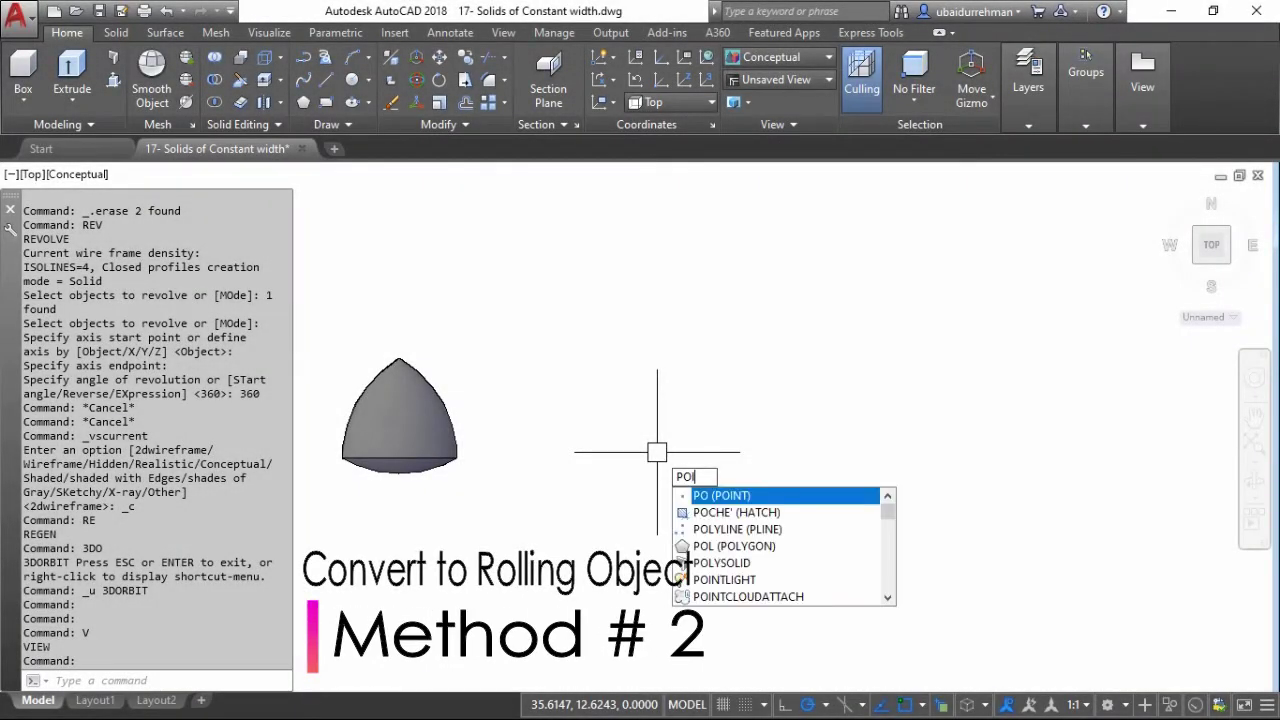
key("Return")
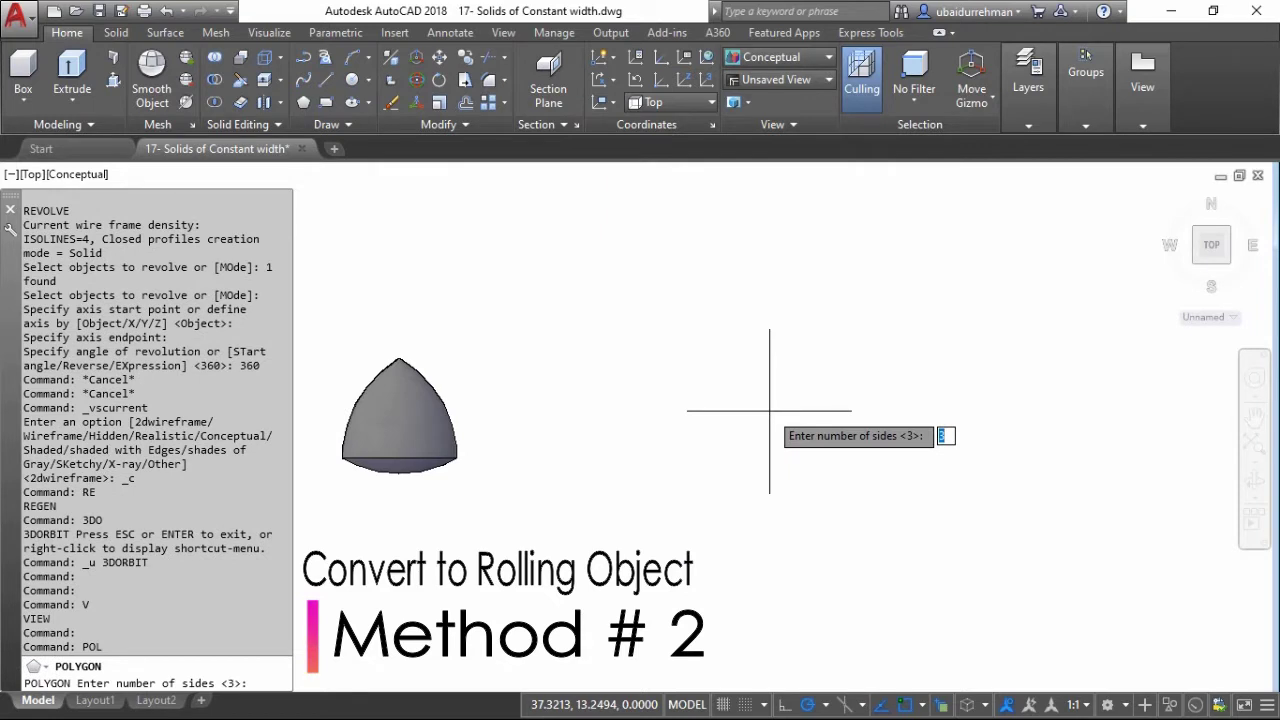
key("Return")
left_click(749, 419)
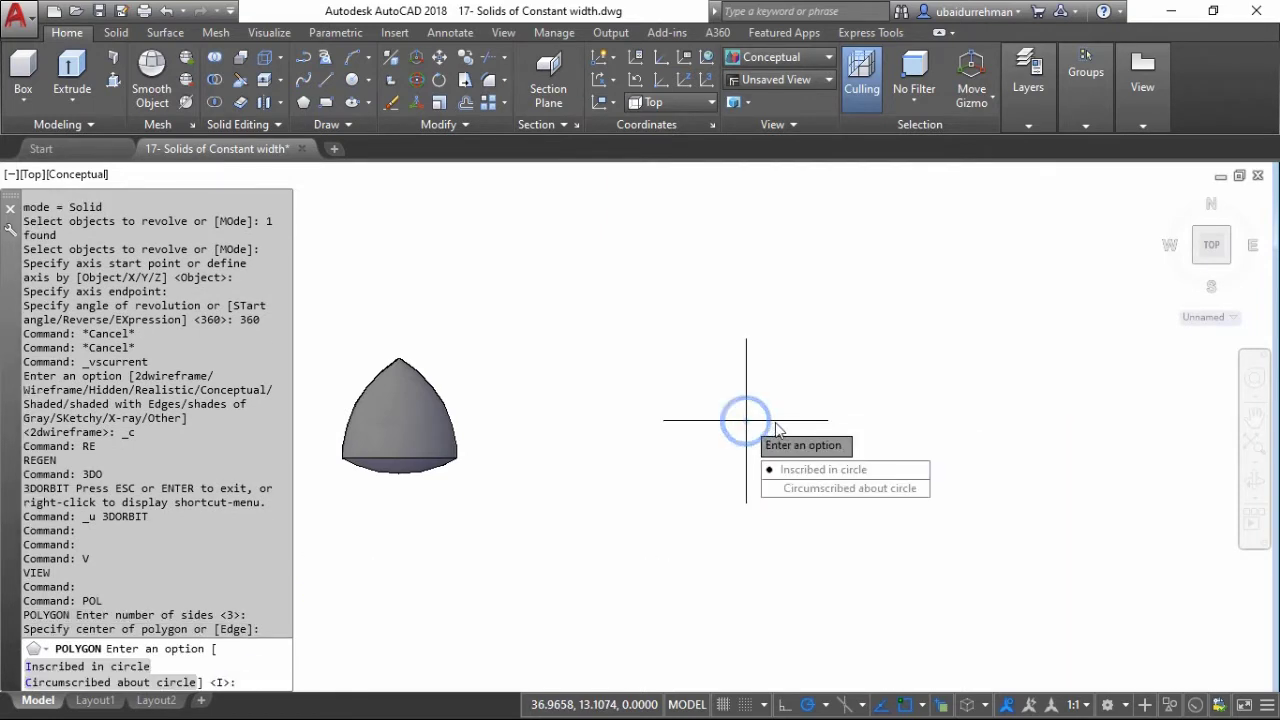
key("Return")
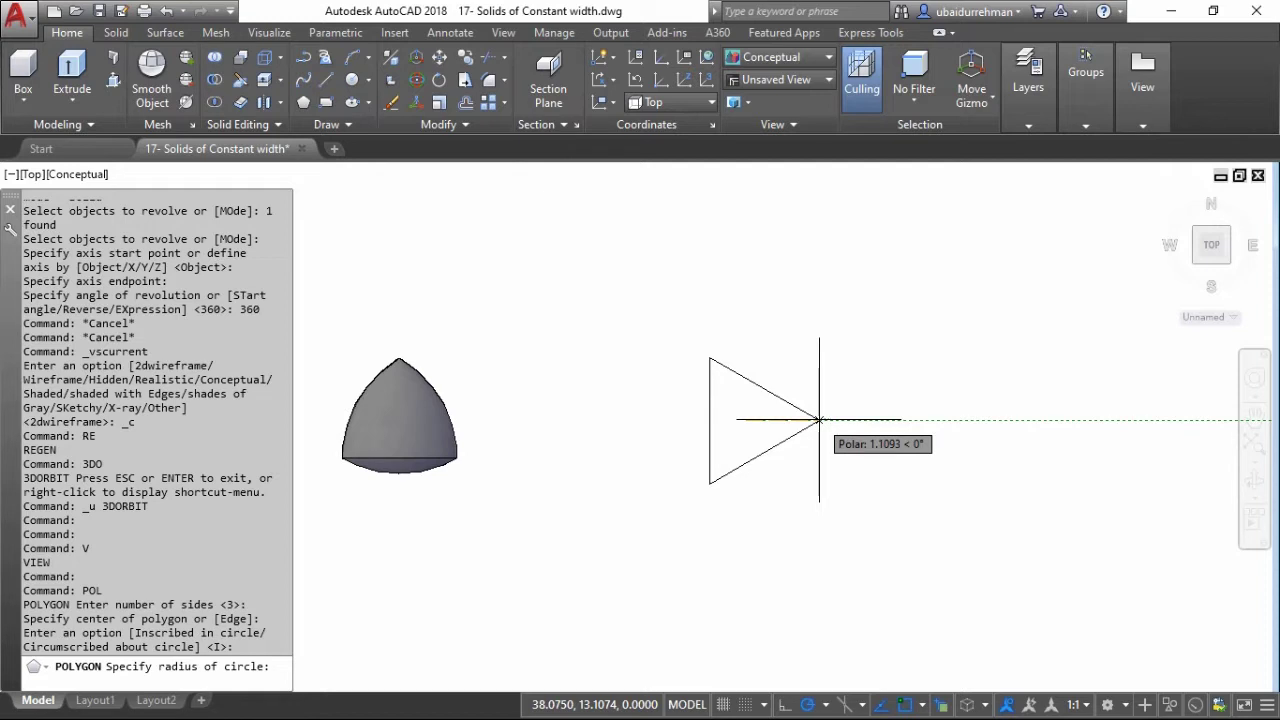
type("1")
key("Return")
scroll(749, 414, "up", 5)
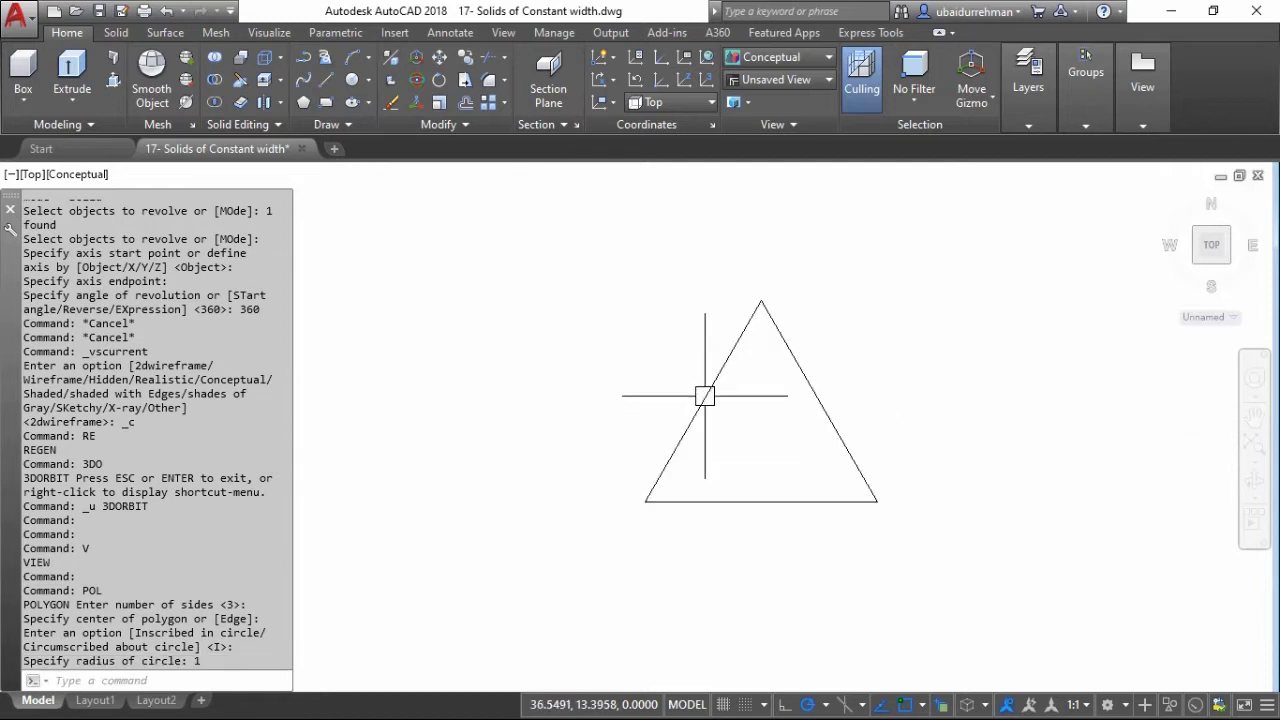
Draw lines joining the midpoints of the triangle's three edges to its center
mouse_move(703, 391)
middle_mouse_down()
mouse_move(701, 405)
mouse_move(676, 400)
middle_mouse_up()
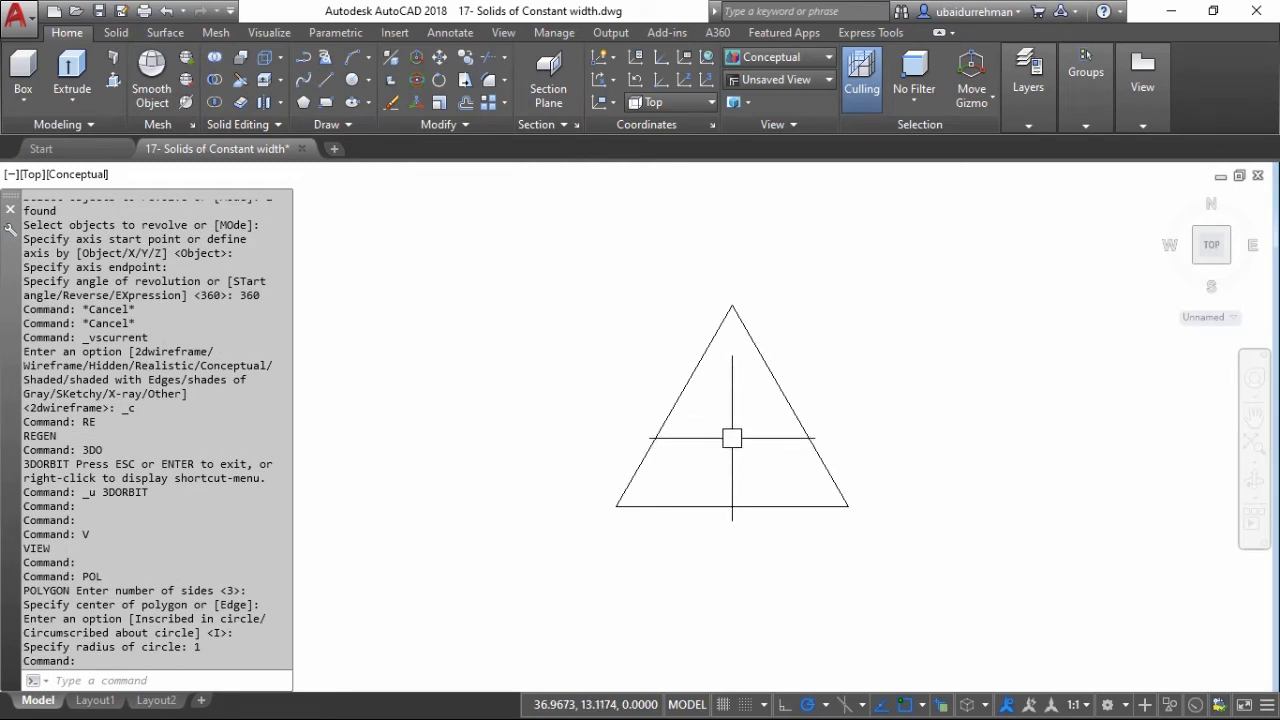
type("l")
key("Return")
left_click(789, 407)
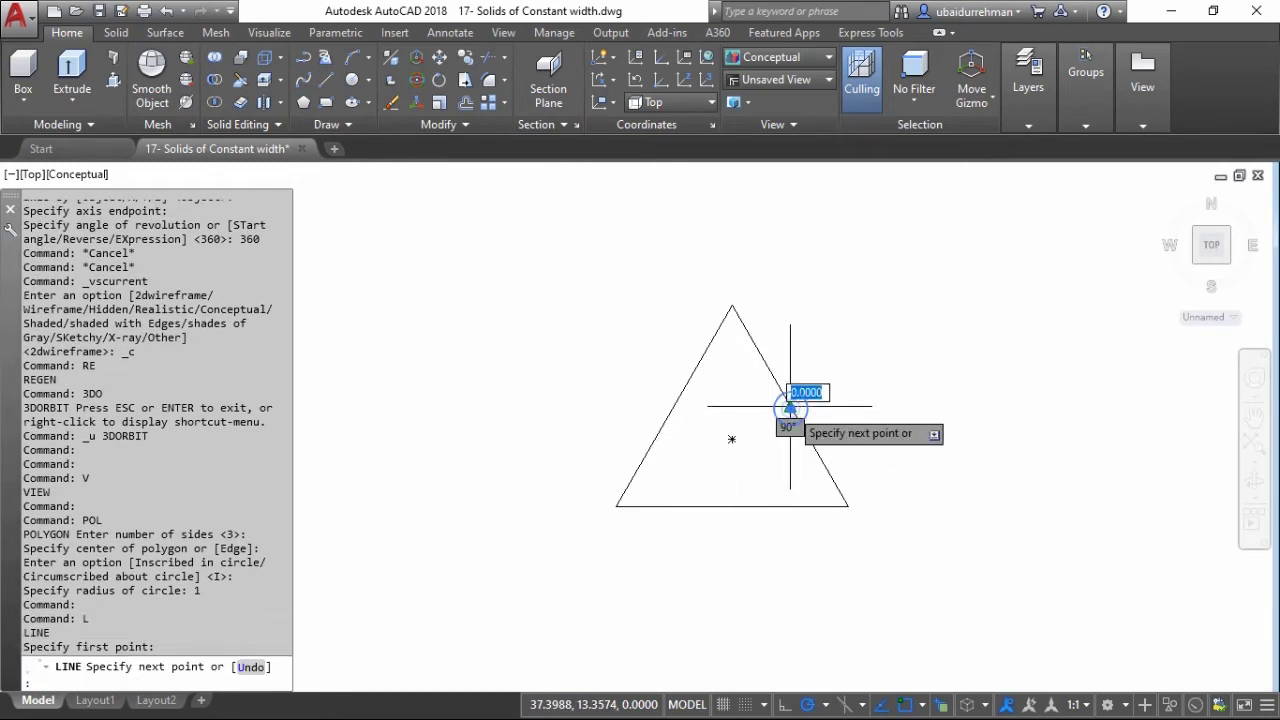
left_click(732, 439)
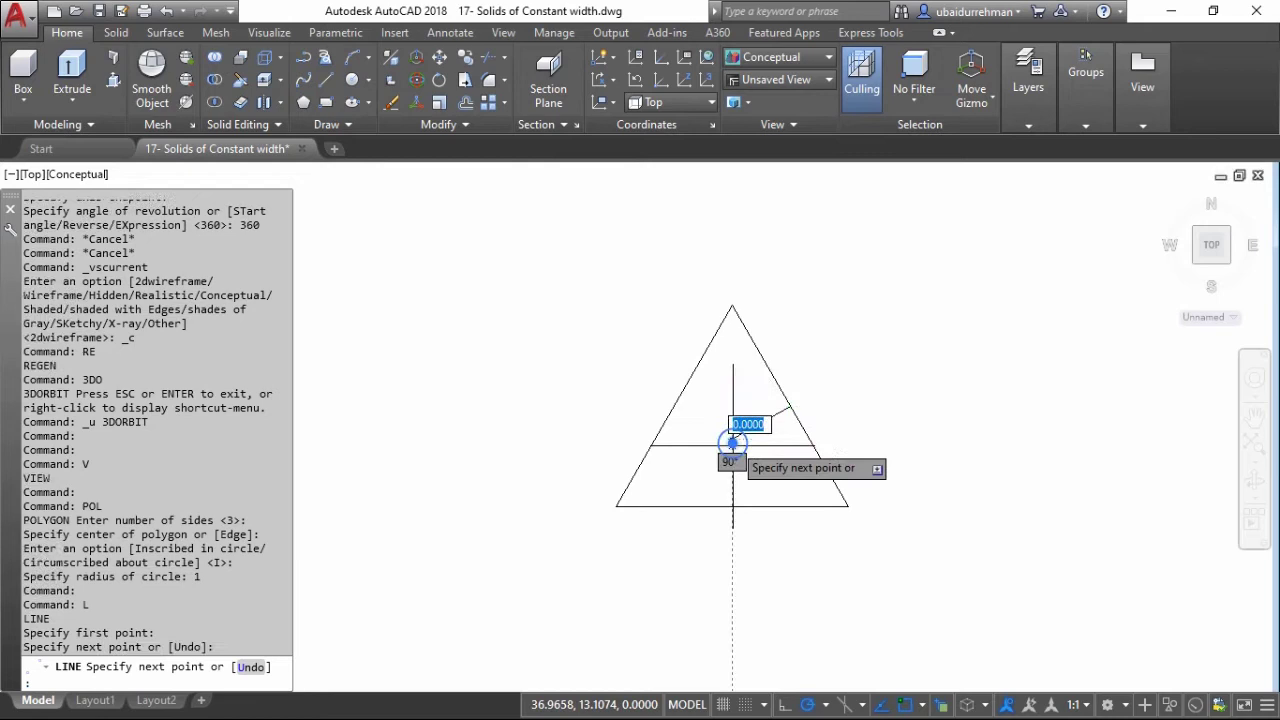
left_click(729, 503)
key("Return")
key("Return")
left_click(673, 406)
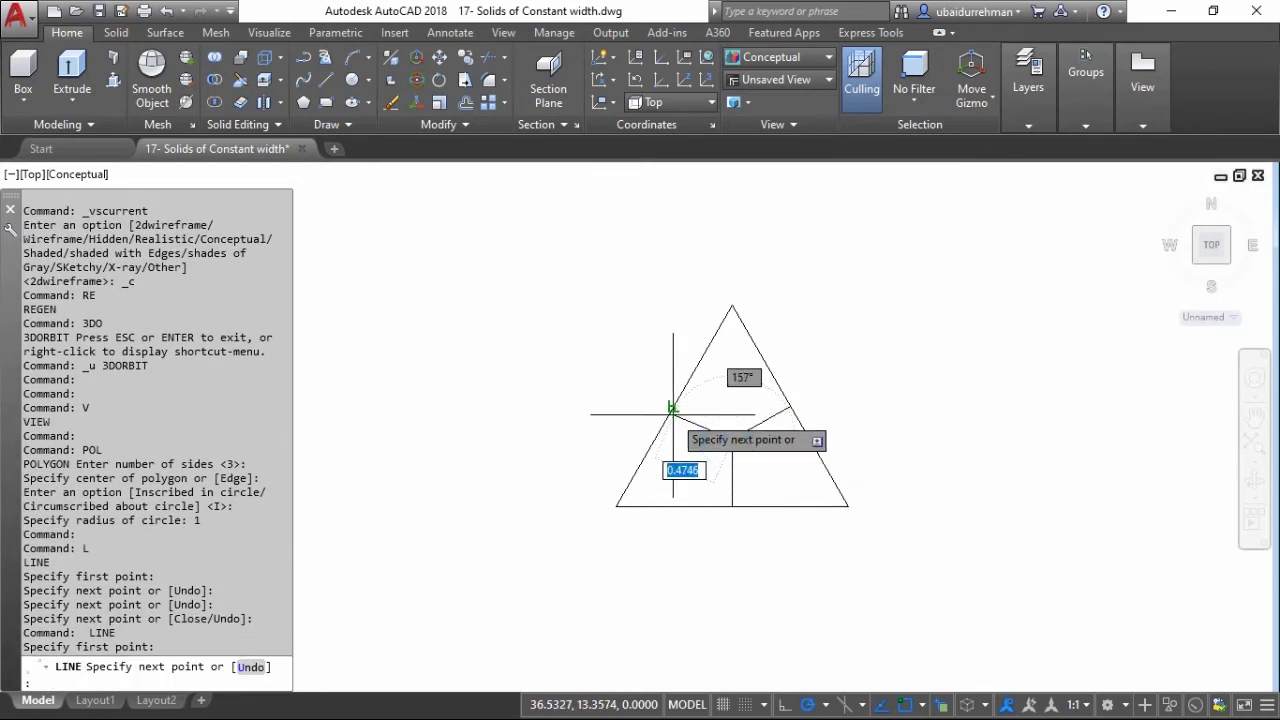
left_click(732, 439)
key("Return")
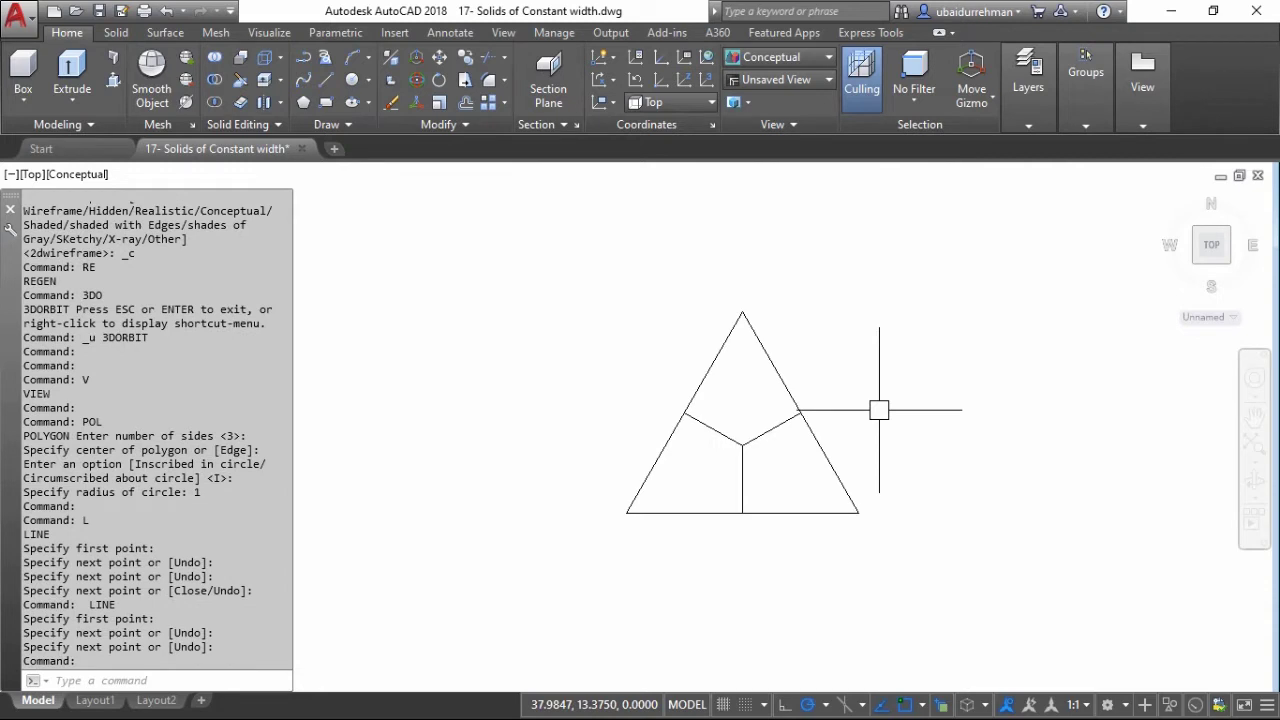
Create a sphere of radius 1.7321 centered where the three lines meet inside the triangle
scroll(738, 394, "up", 2)
middle_click_drag(749, 411, 724, 400)
middle_click(724, 400)
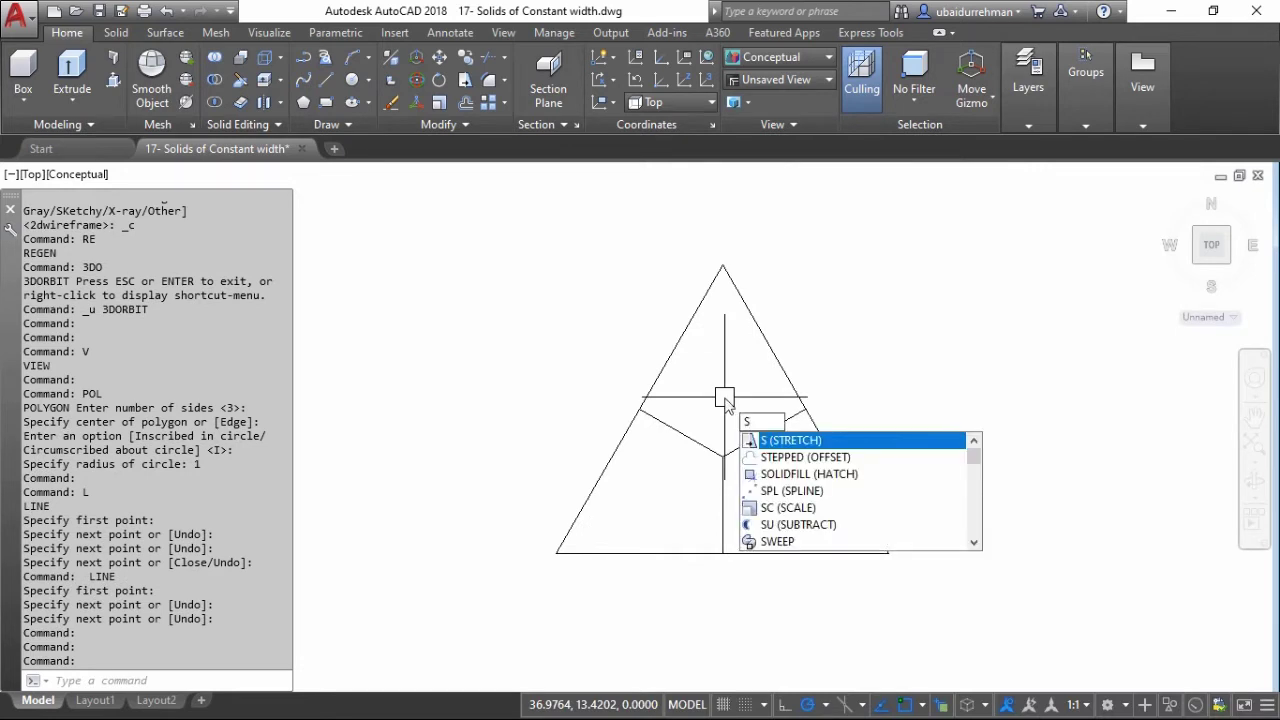
type("ph")
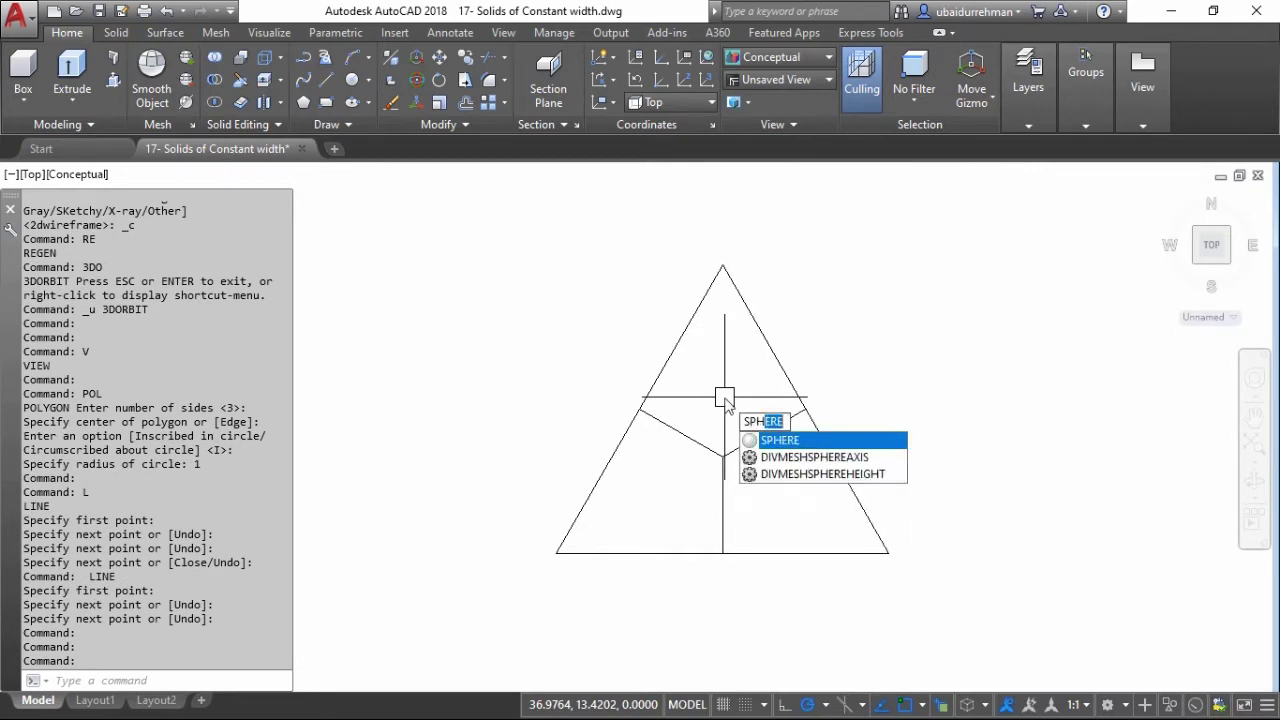
key("Return")
left_click(722, 457)
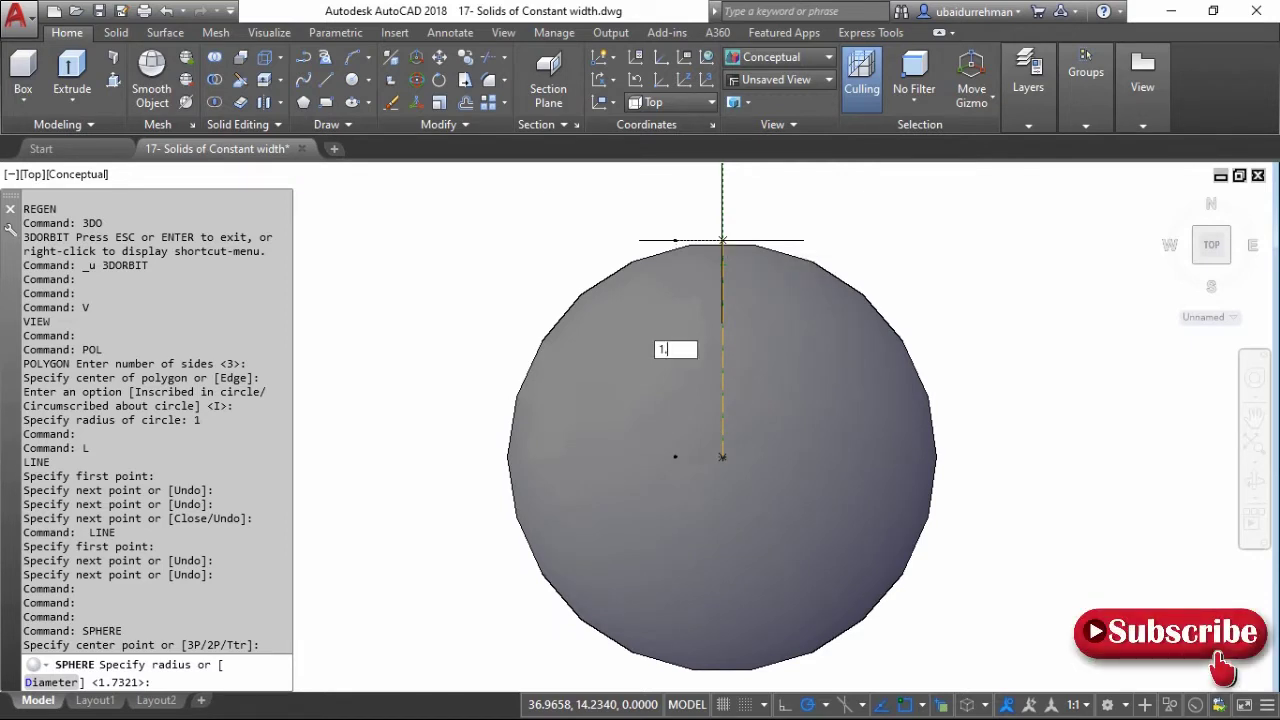
type("1")
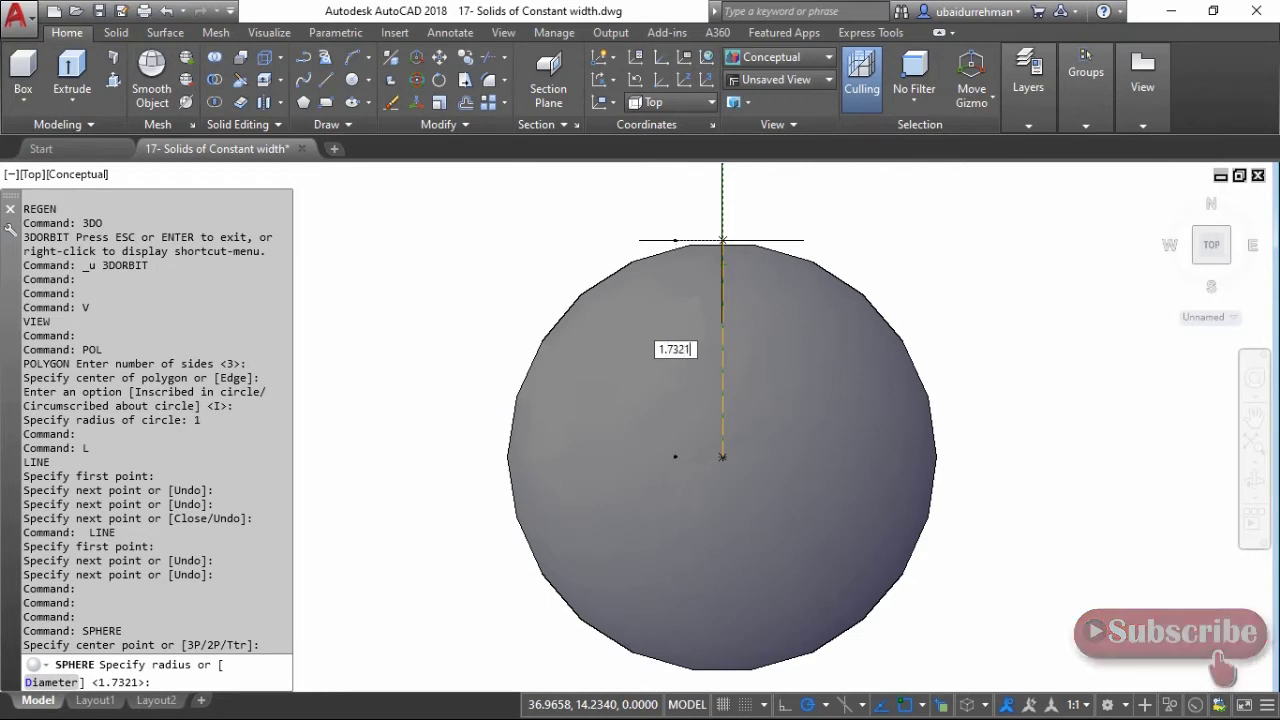
key("Return")
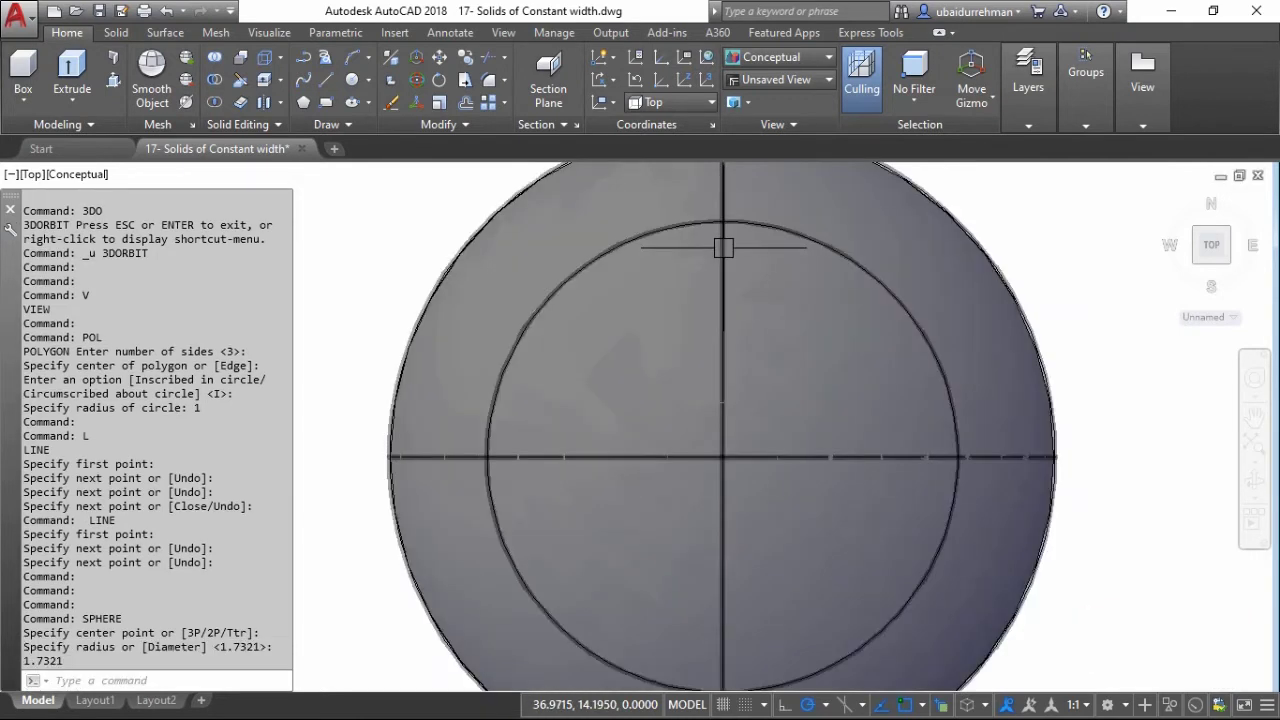
Switch the visual style to 2D Wireframe so the triangle inside the sphere can be snapped to
scroll(722, 245, "down", 2)
left_click(101, 177)
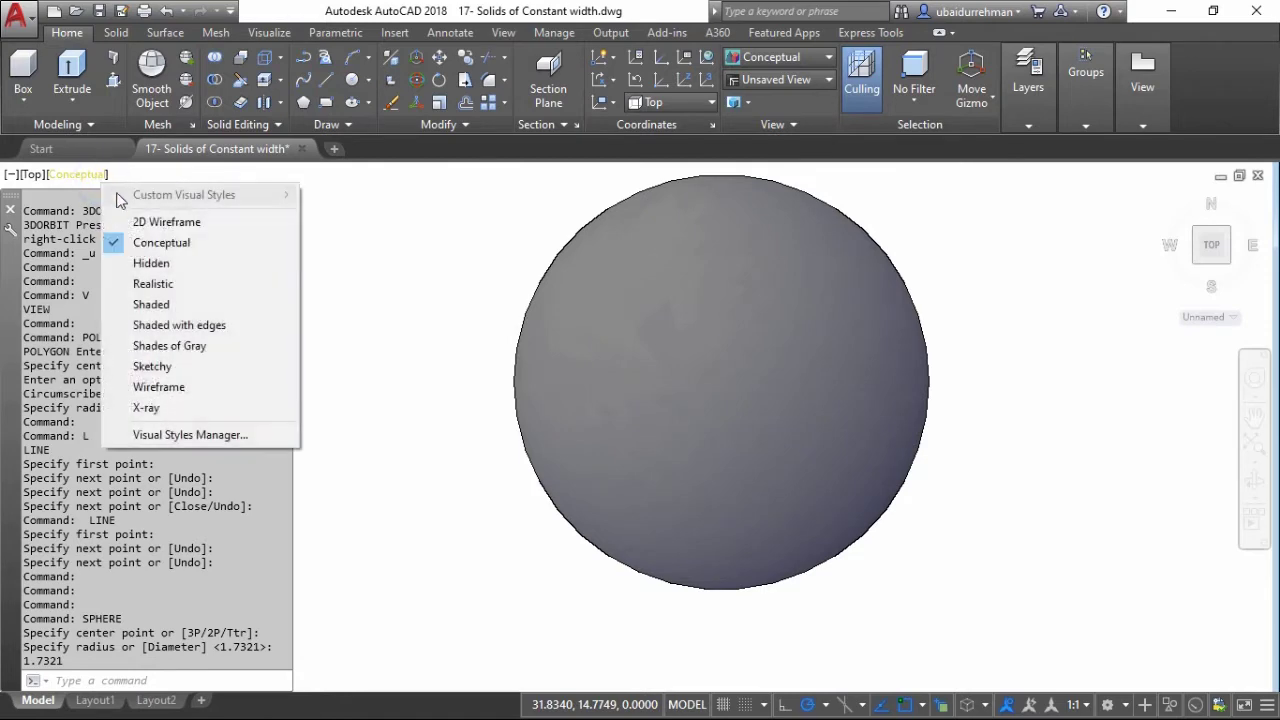
left_click(144, 218)
middle_click_drag(651, 294, 656, 341)
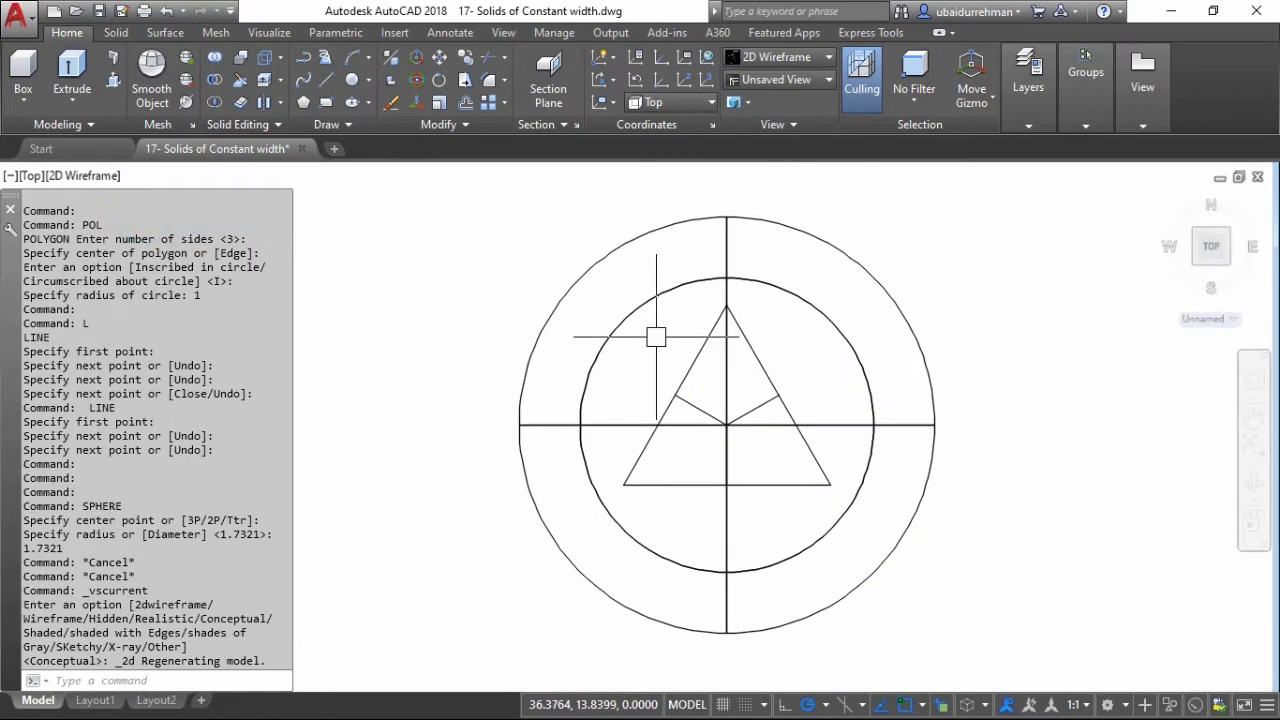
Create two spheres centered on the triangle's lower-right and lower-left corners, each with its radius reaching the apex
type("ph")
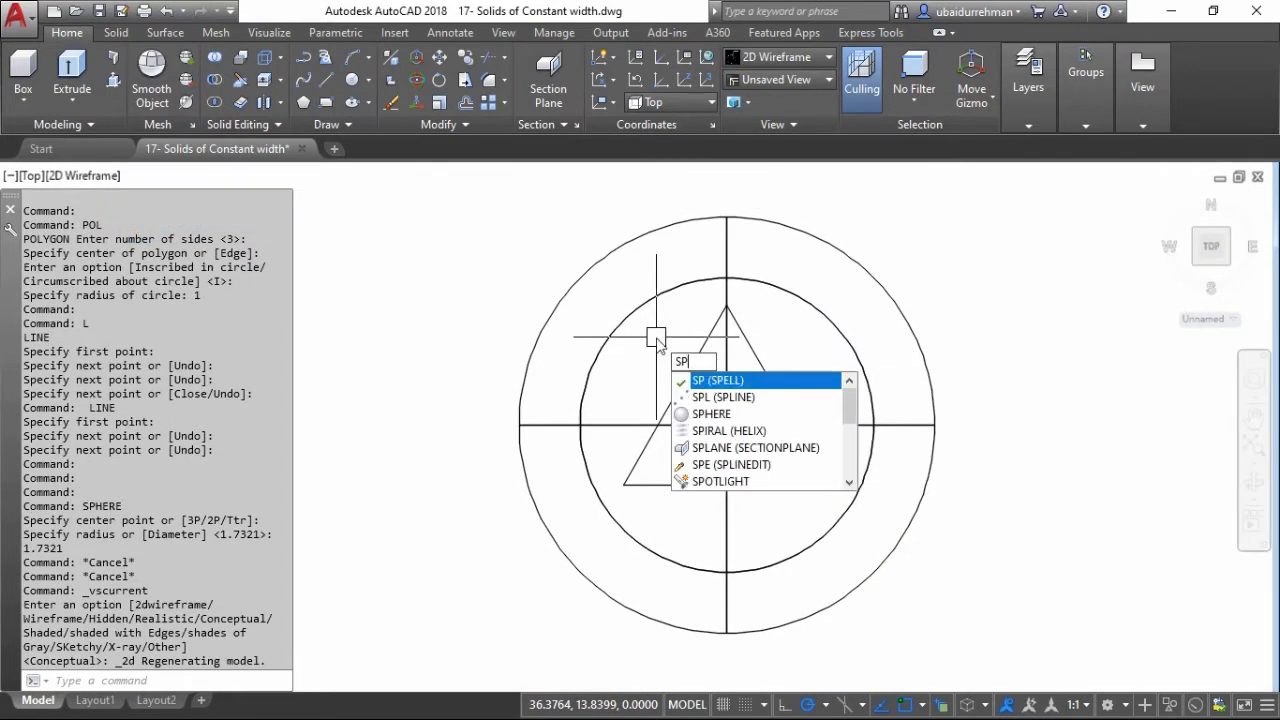
key("Return")
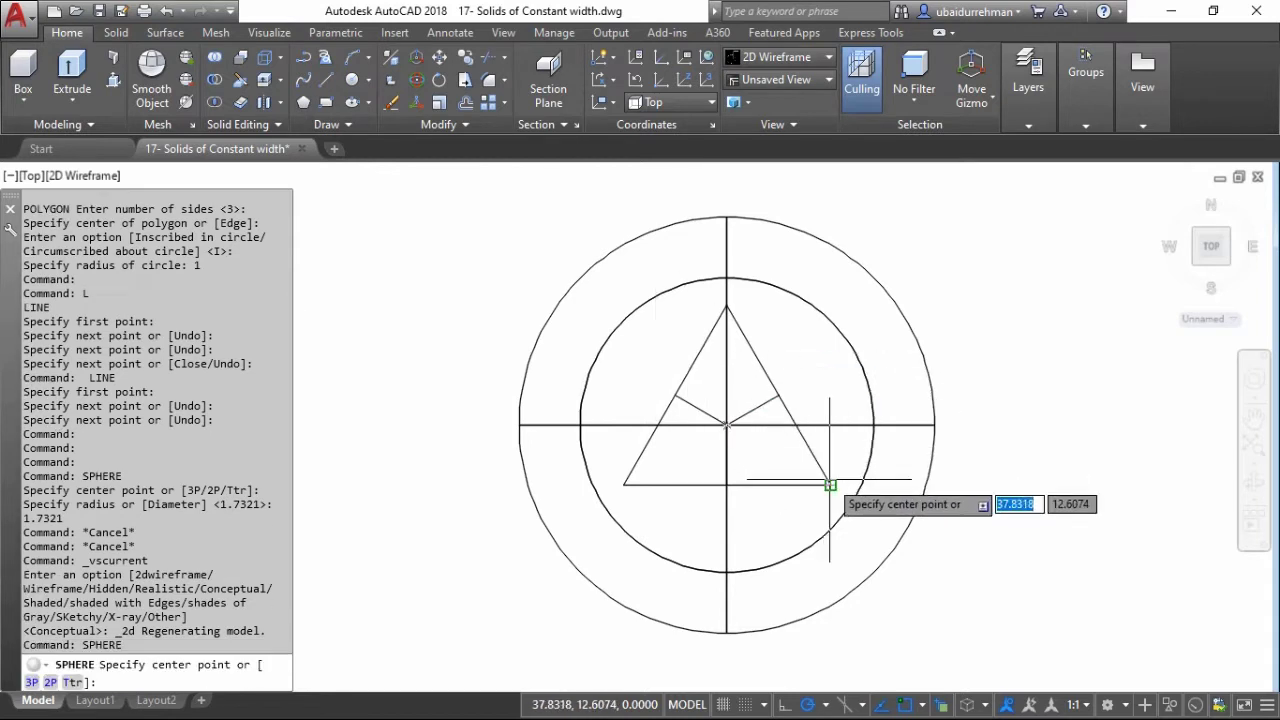
left_click(830, 485)
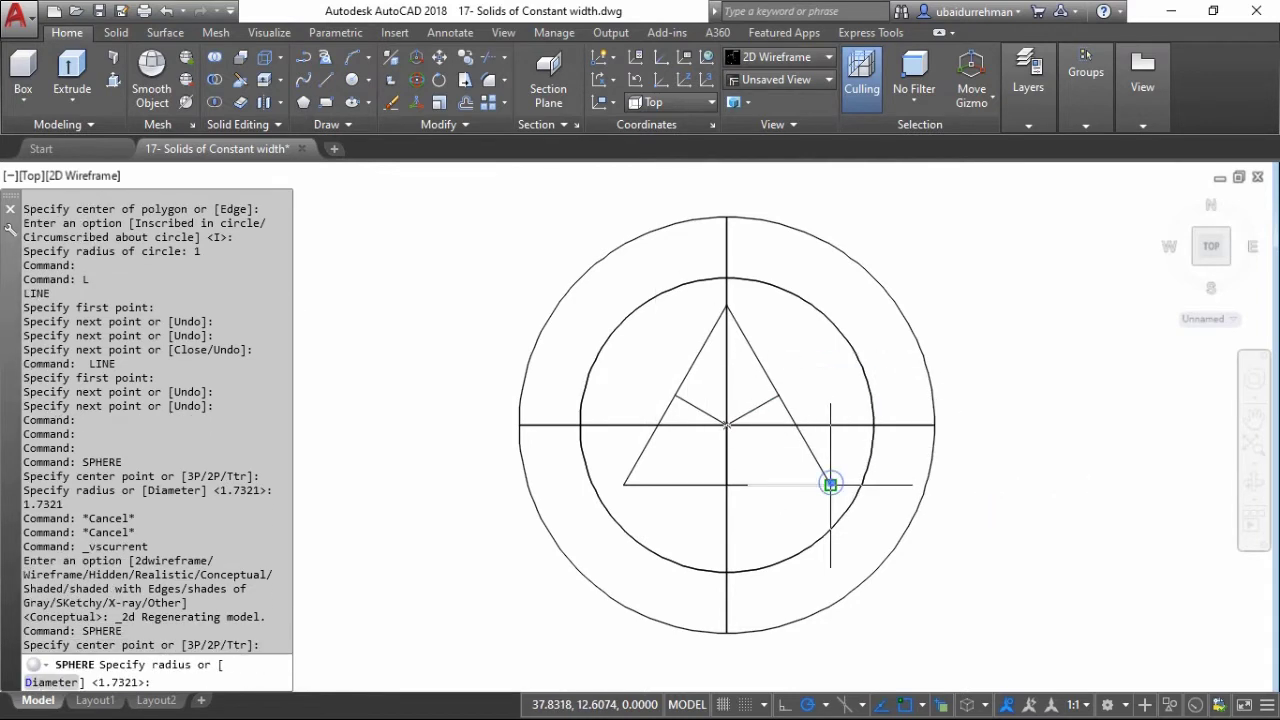
left_click(727, 305)
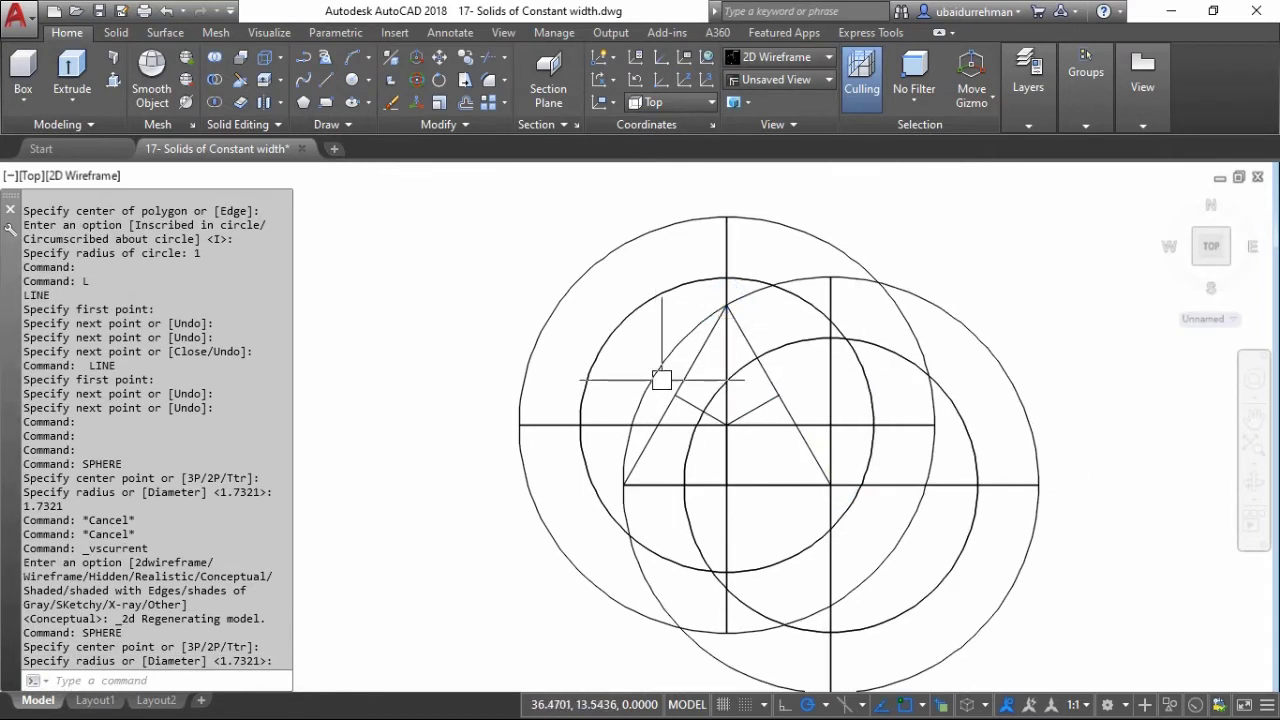
key("Return")
left_click(623, 485)
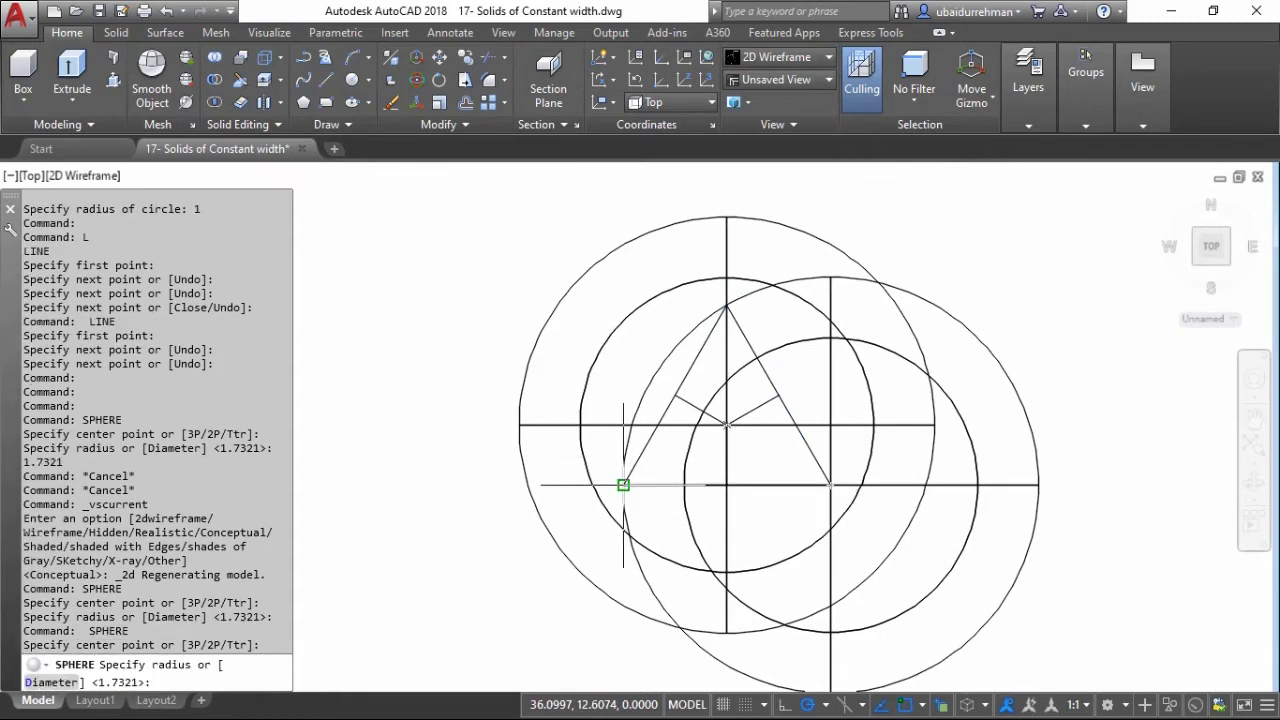
left_click(727, 305)
key("Return")
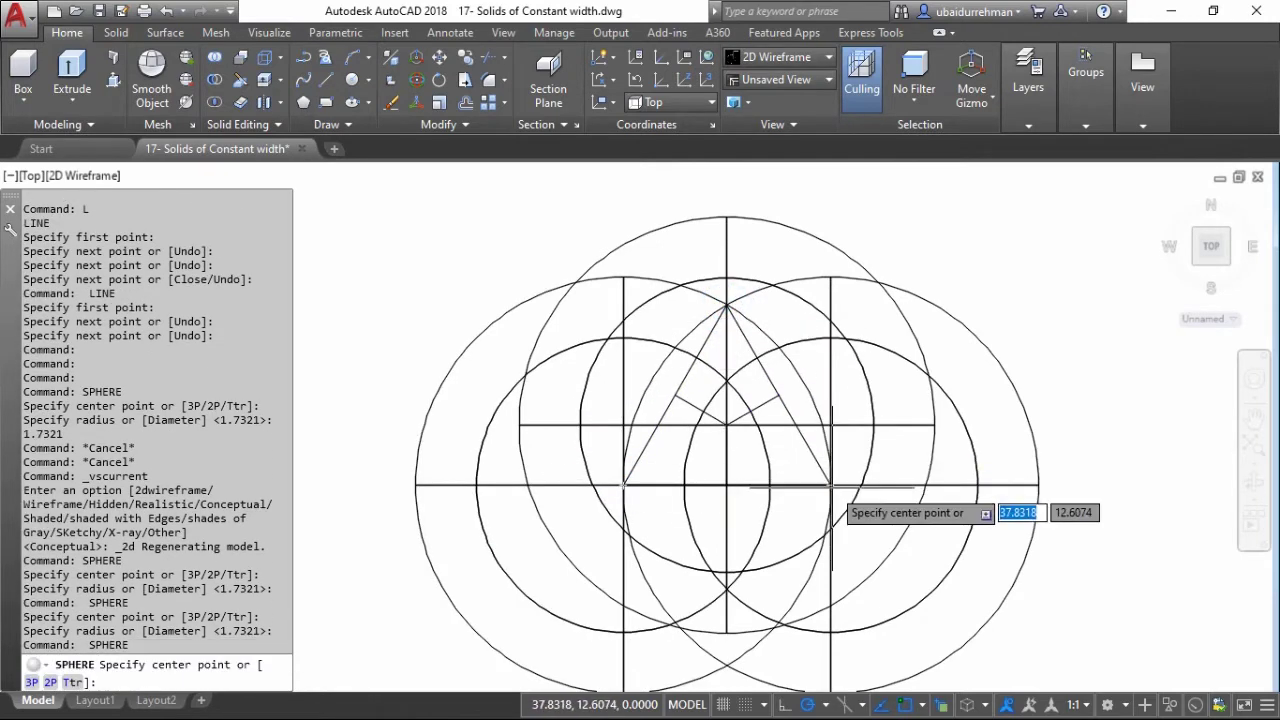
left_click(830, 485)
key("Escape")
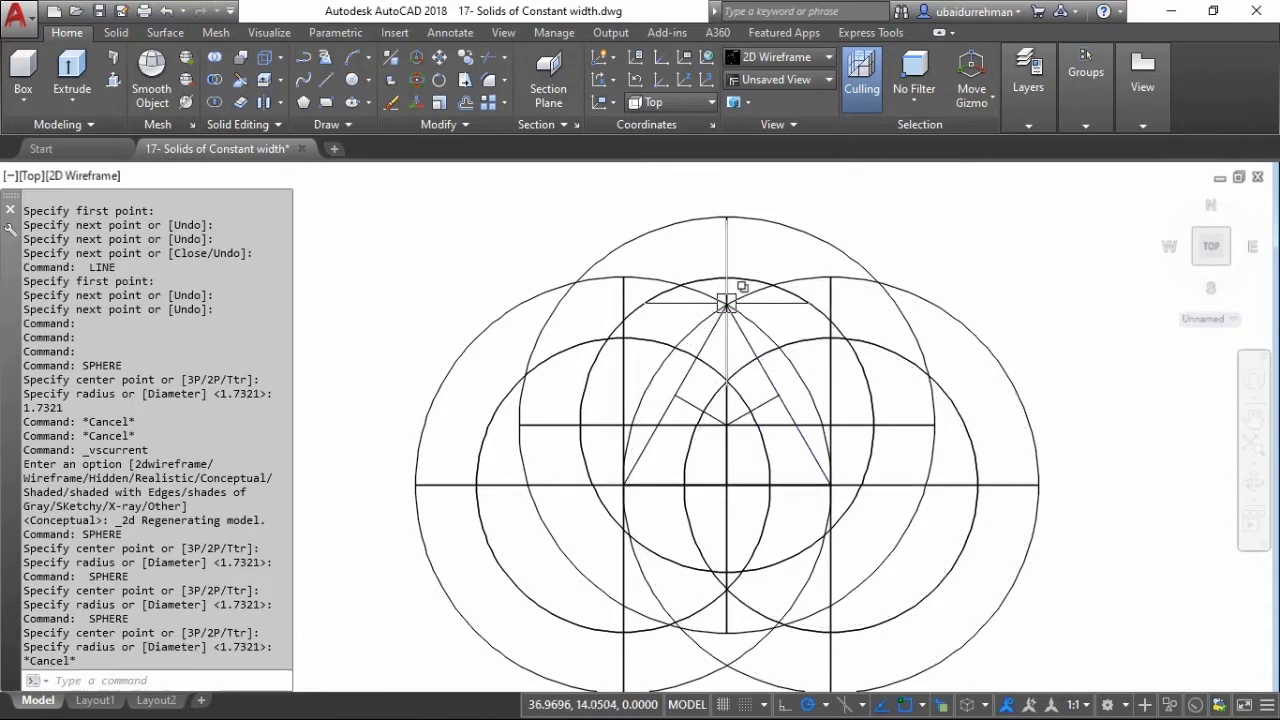
Create a sphere centered on the triangle's apex with its radius reaching the lower-right corner
key("Return")
left_click(727, 305)
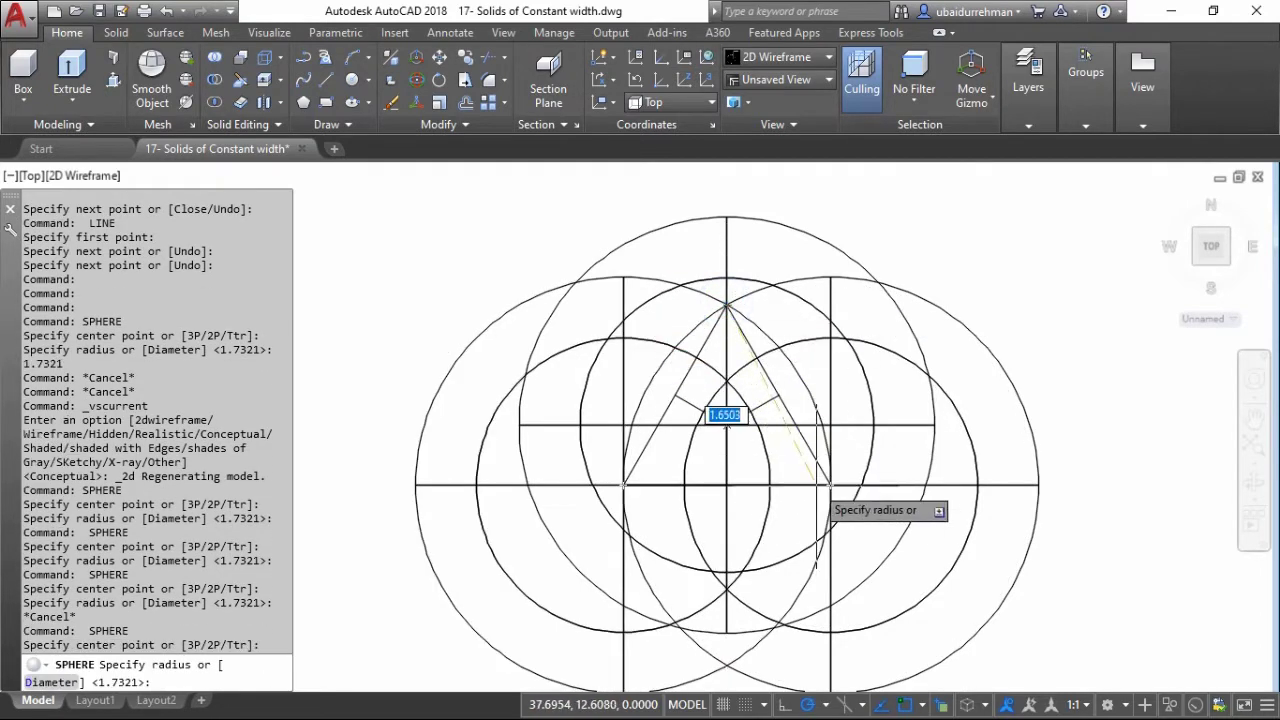
left_click(830, 485)
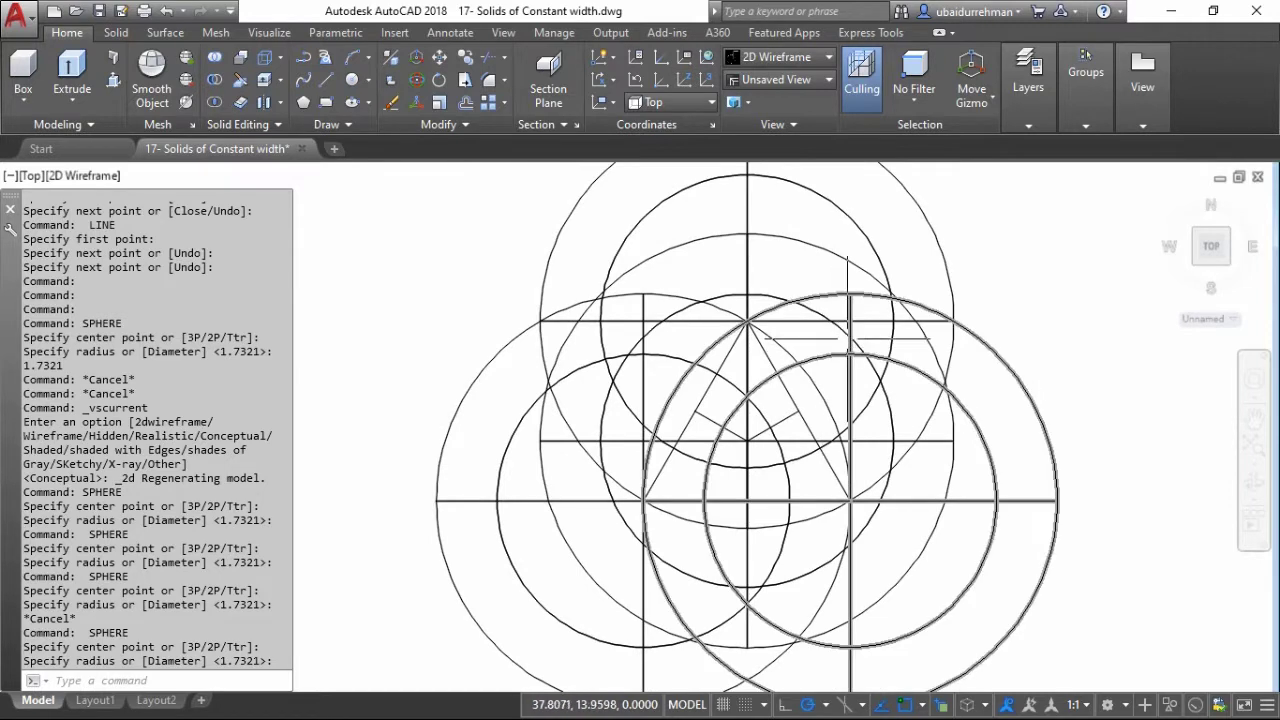
left_click(928, 224)
left_click(988, 340)
left_click(440, 460)
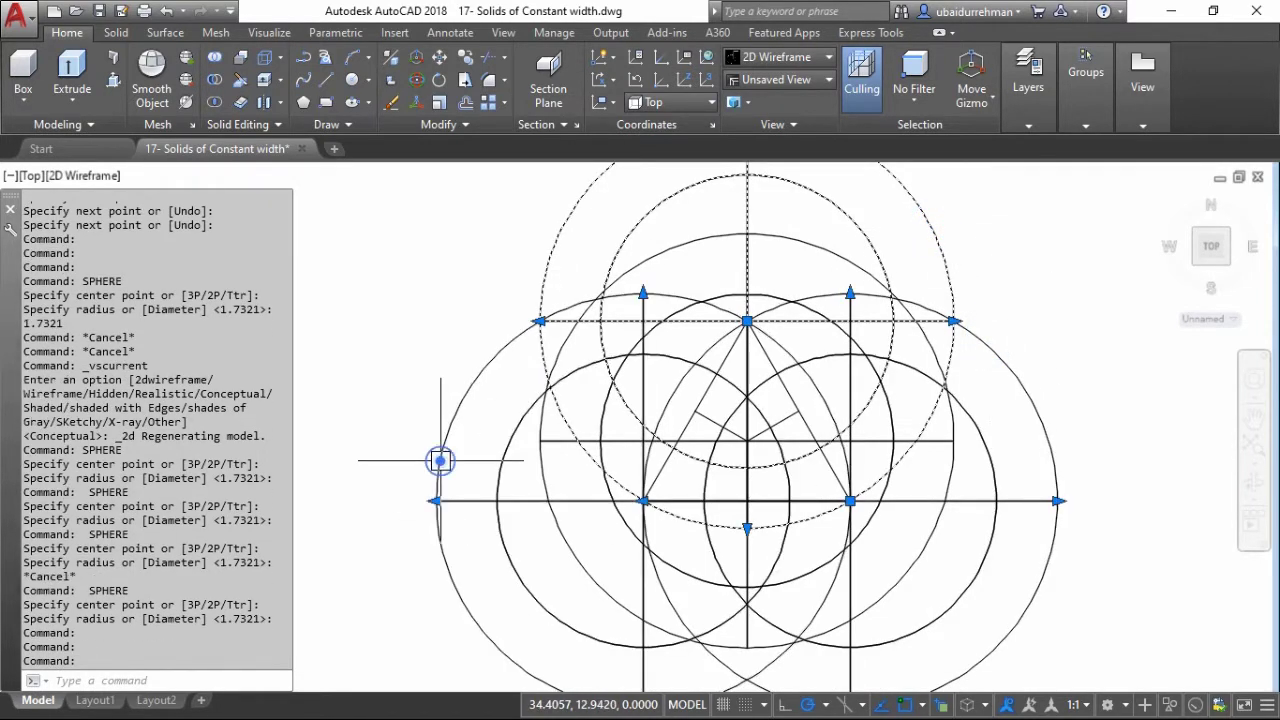
left_click(710, 241)
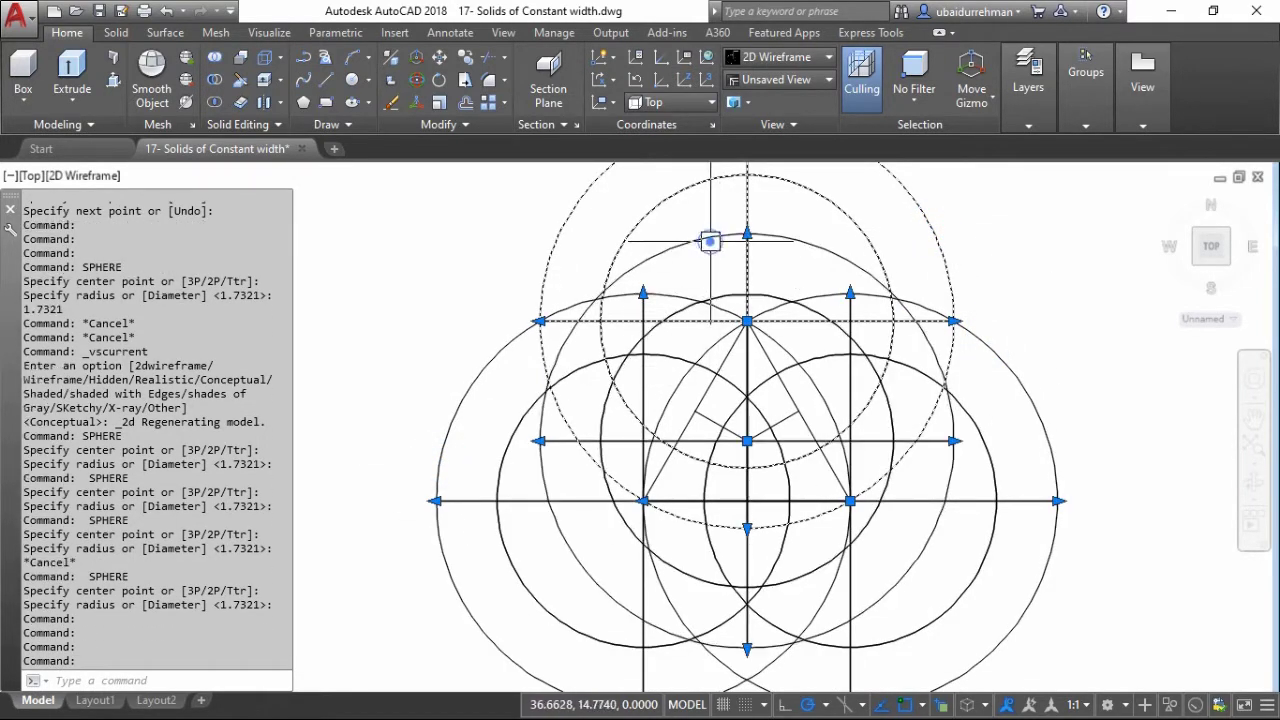
key("Escape")
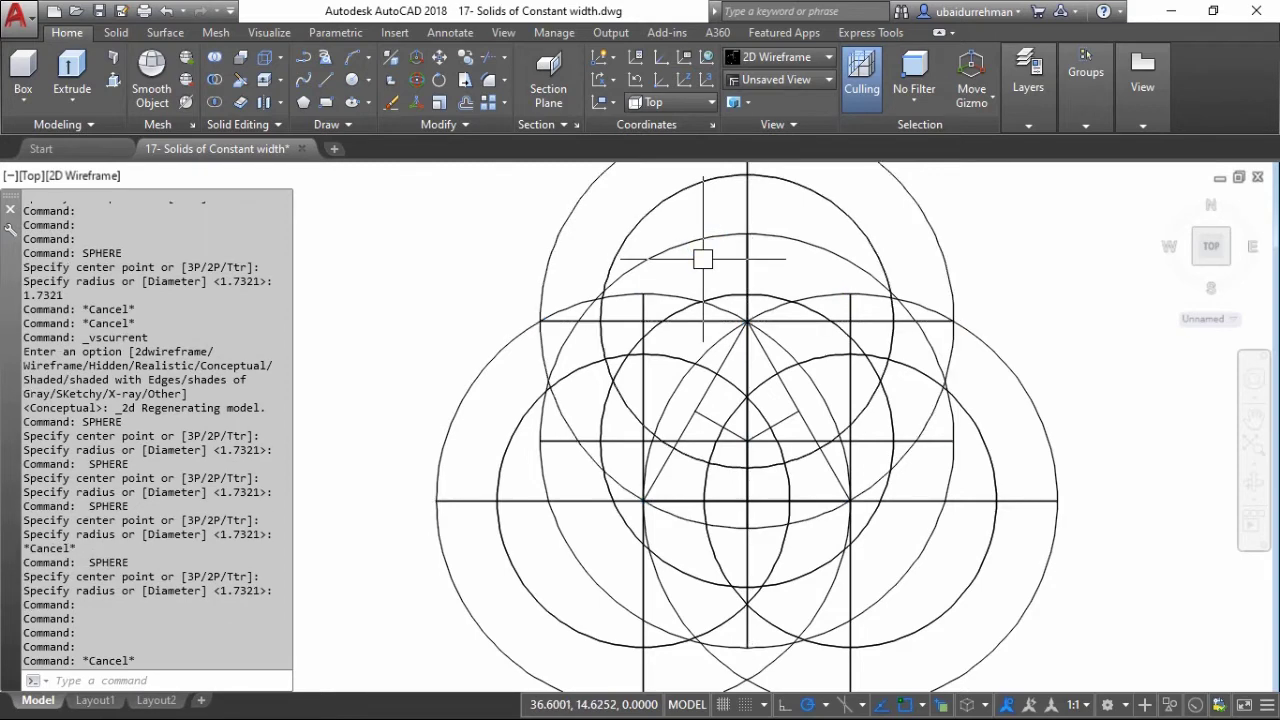
Display the overlapping spheres in the Conceptual visual style
left_click(109, 178)
left_click(156, 242)
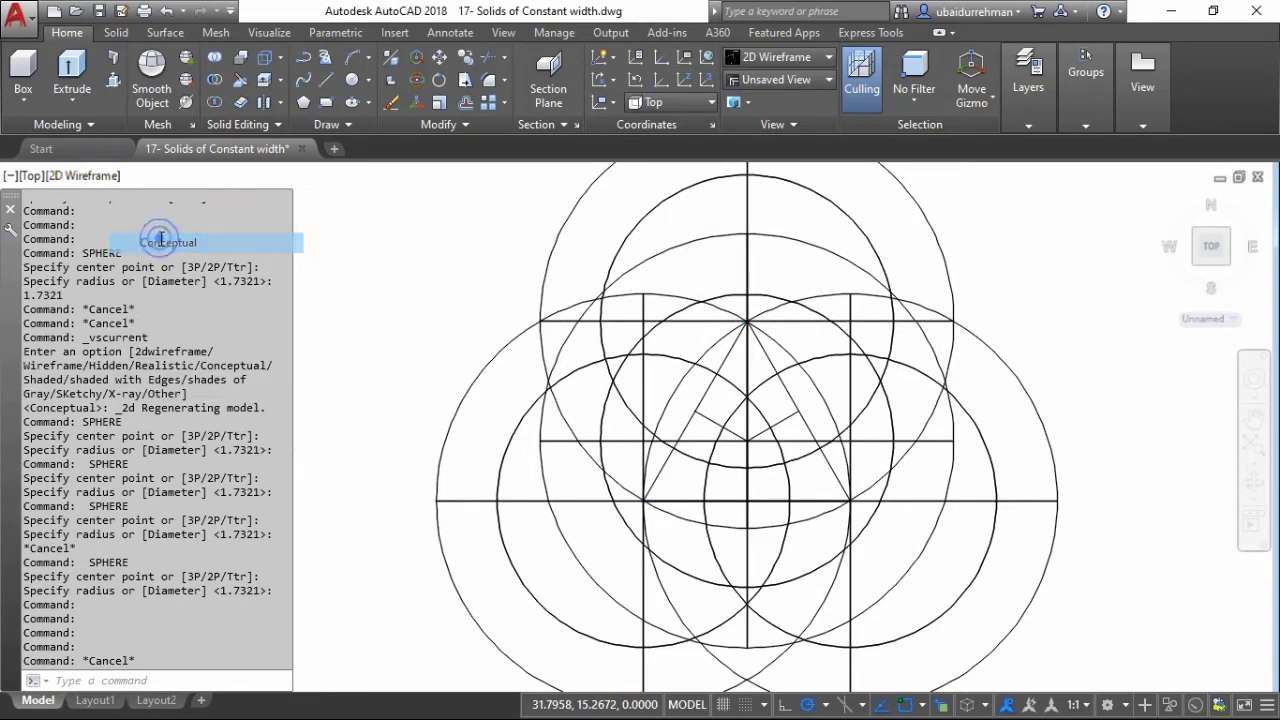
mouse_move(614, 366)
middle_mouse_down()
mouse_move(802, 381)
mouse_move(824, 397)
middle_mouse_up()
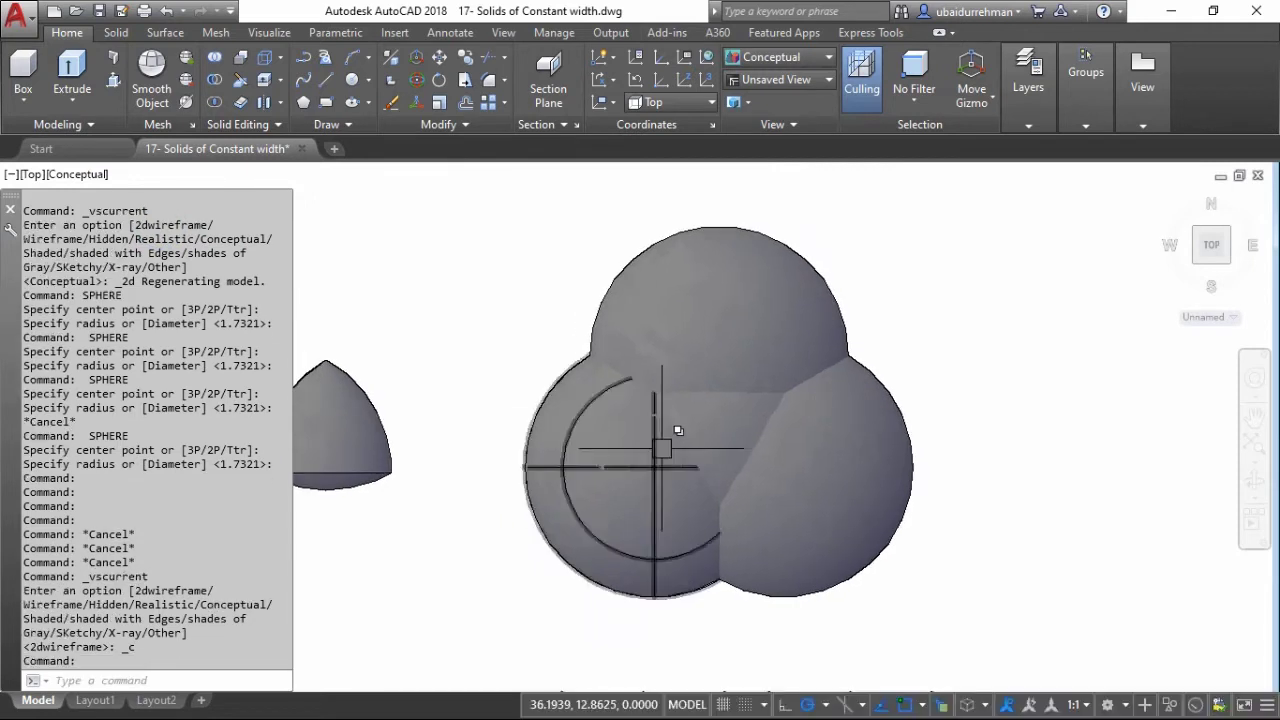
Move the revolved solid straight down, clear of the overlapping spheres
scroll(660, 410, "up", 2)
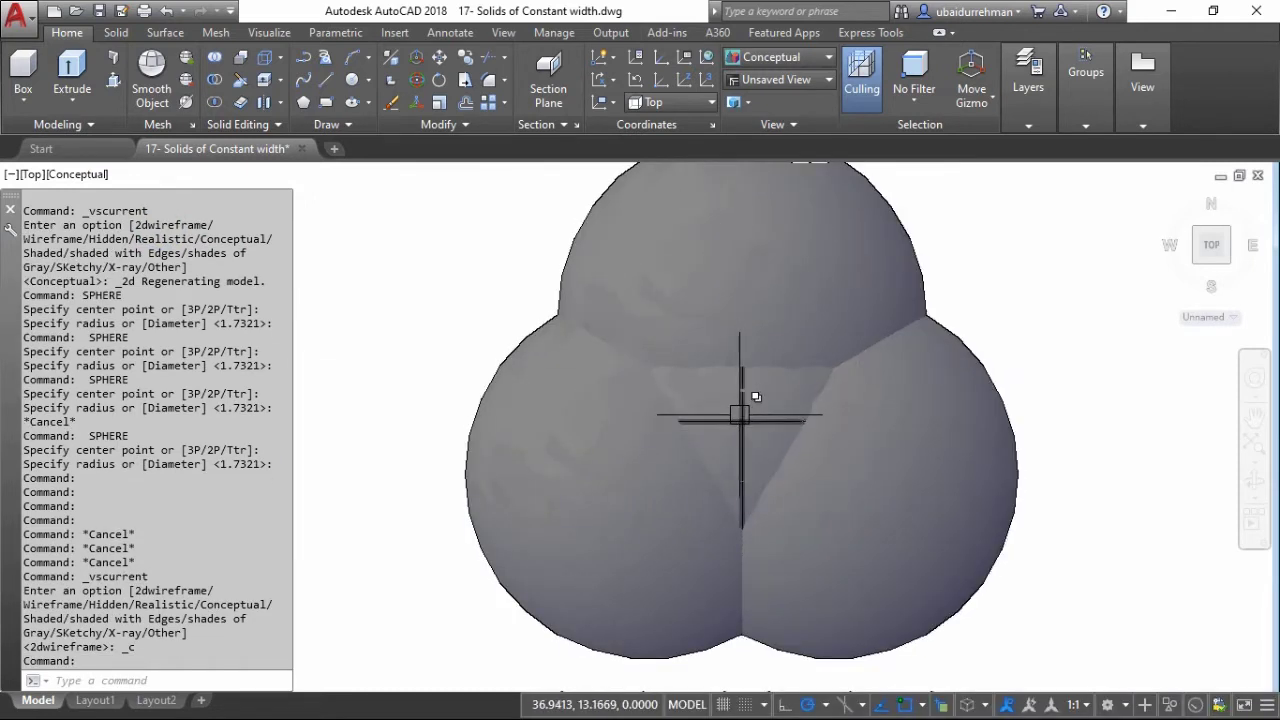
scroll(740, 415, "down", 2)
middle_click_drag(903, 357, 939, 370)
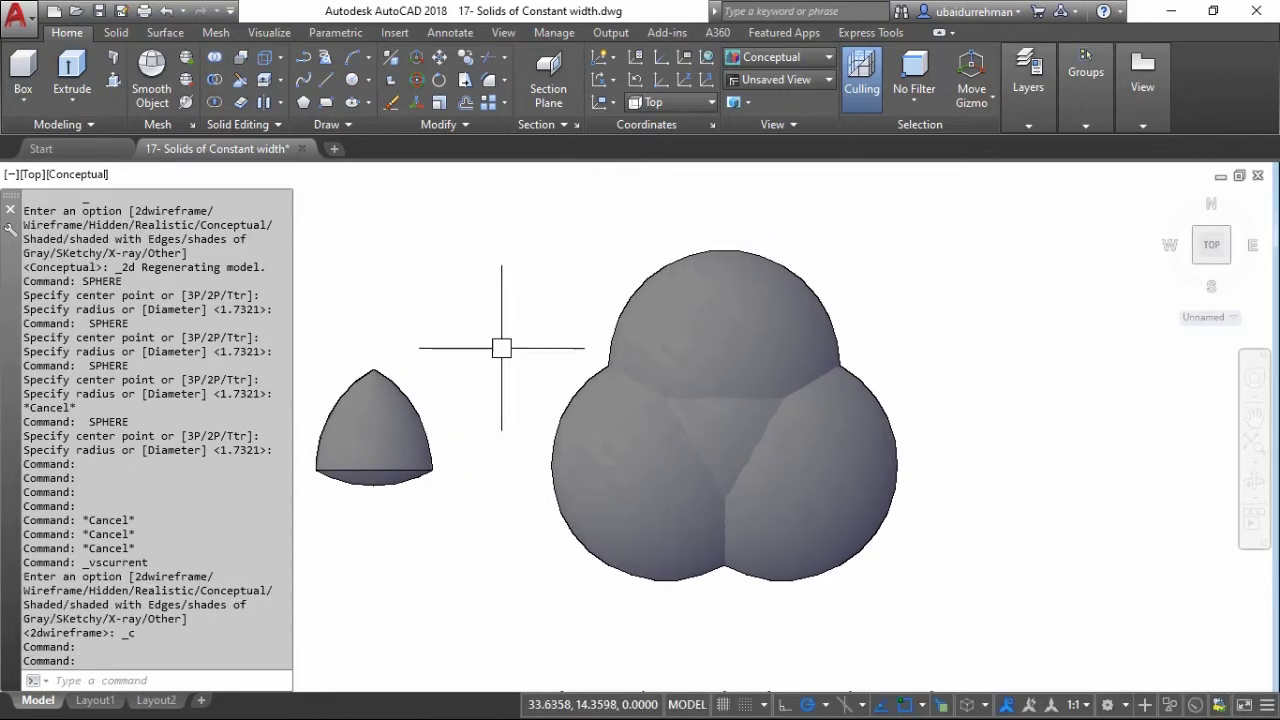
scroll(649, 309, "down", 2)
left_click(631, 286)
left_click(487, 445)
type("m")
key("Return")
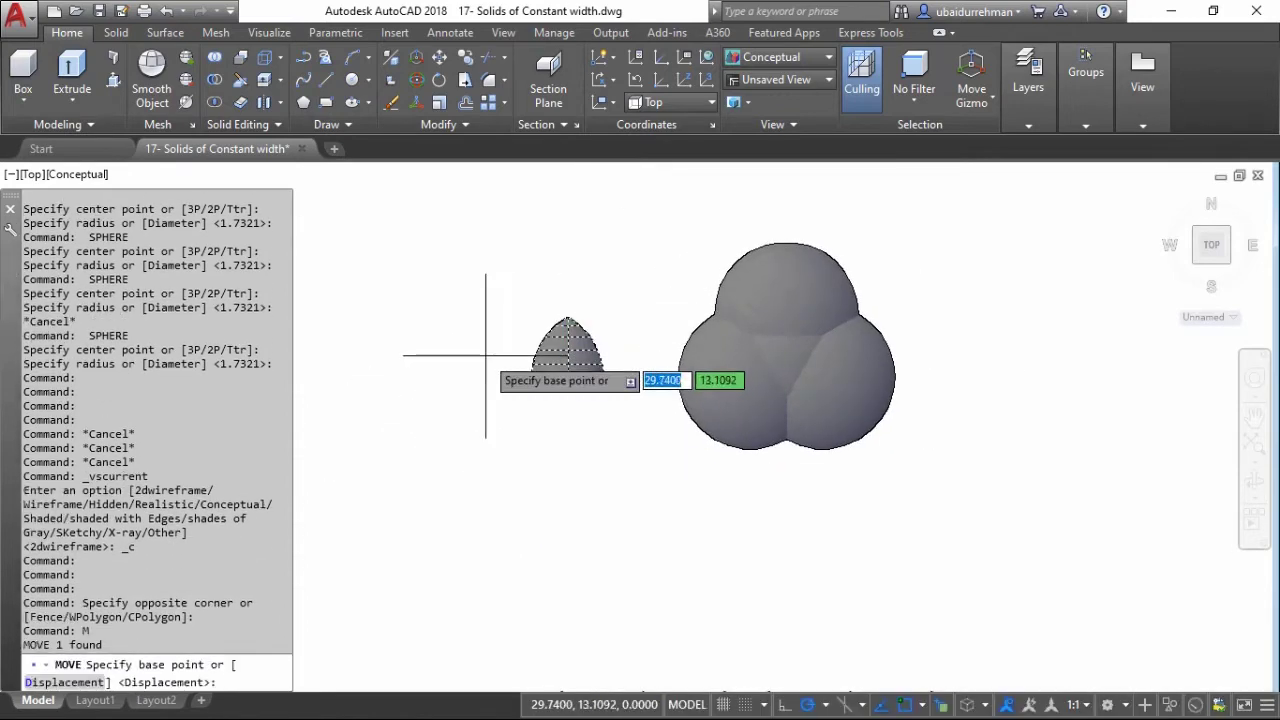
left_click(486, 356)
left_click(486, 502)
middle_click_drag(692, 425, 611, 465)
scroll(662, 437, "up", 2)
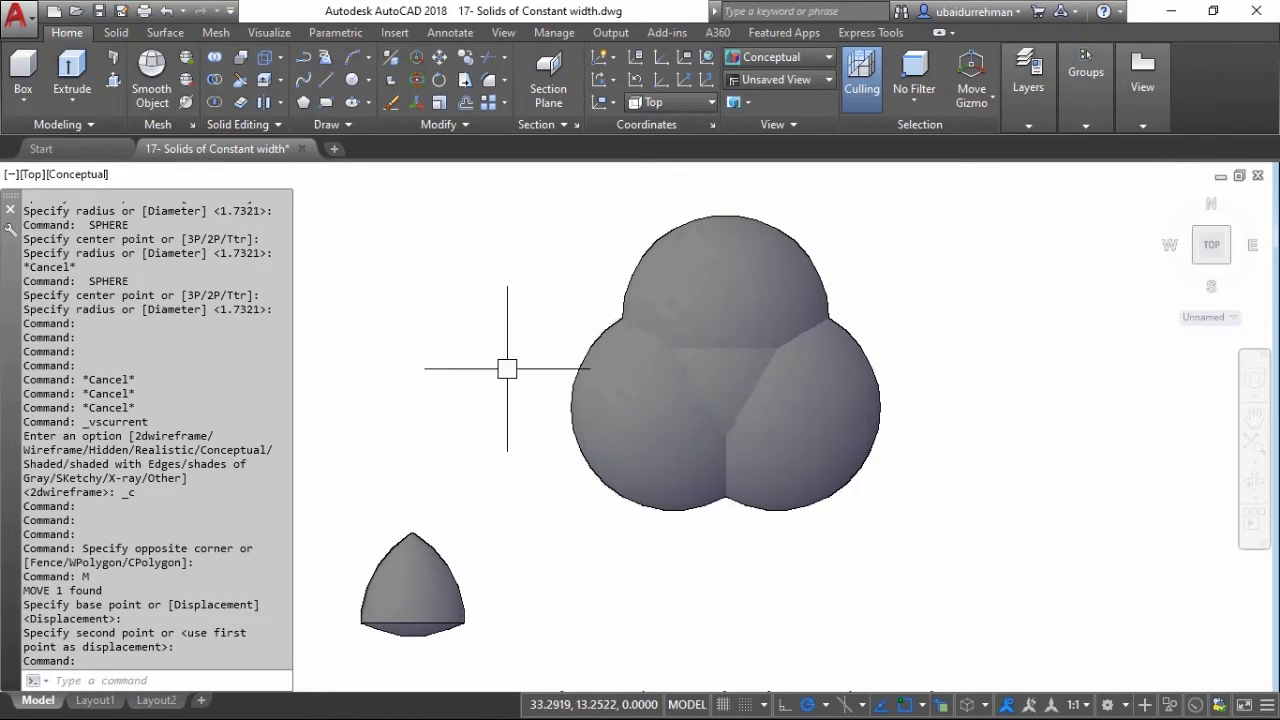
In the Right view, move the central sphere straight up by 1.5 units
key("Return")
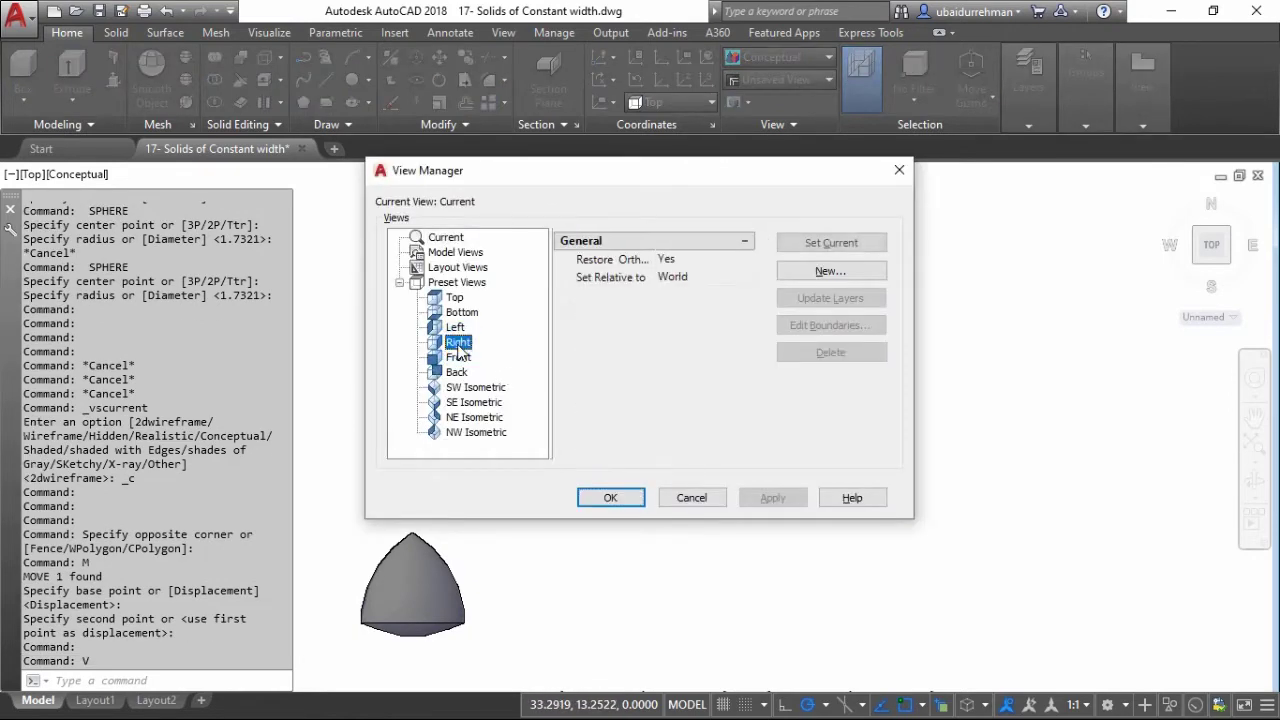
left_click(755, 499)
left_click(610, 497)
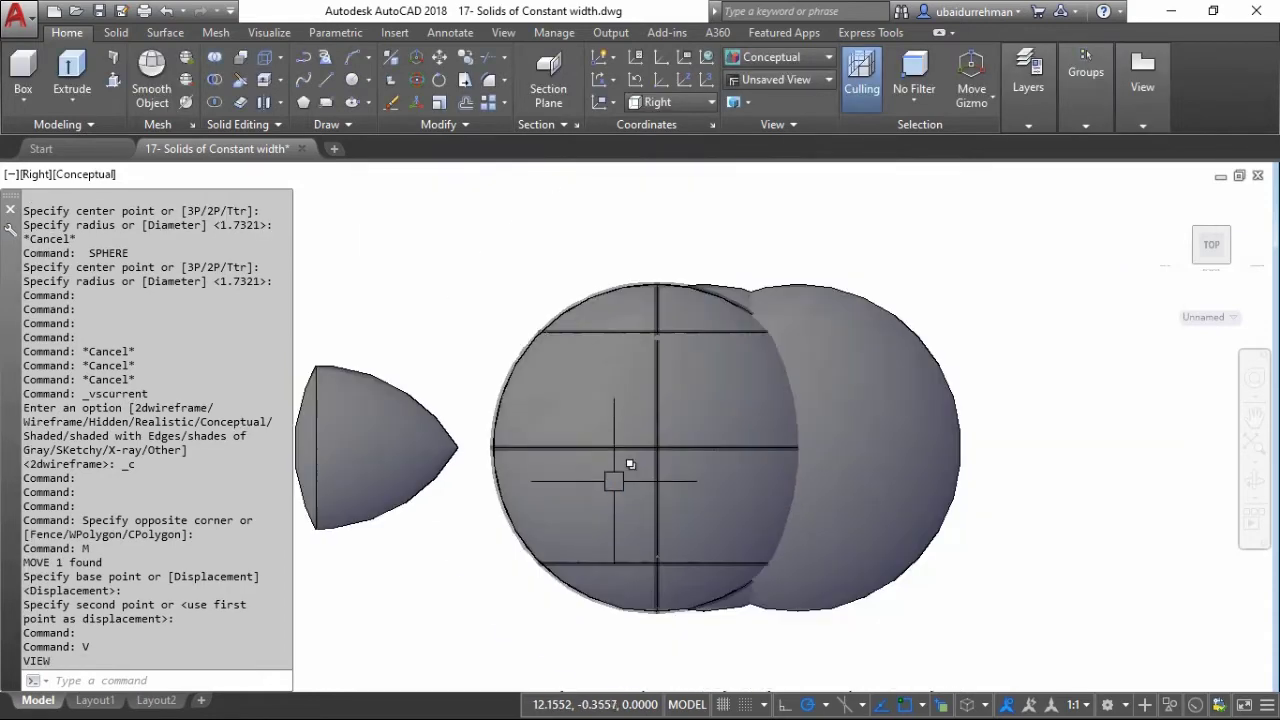
scroll(737, 302, "up", 3)
scroll(729, 280, "down", 5)
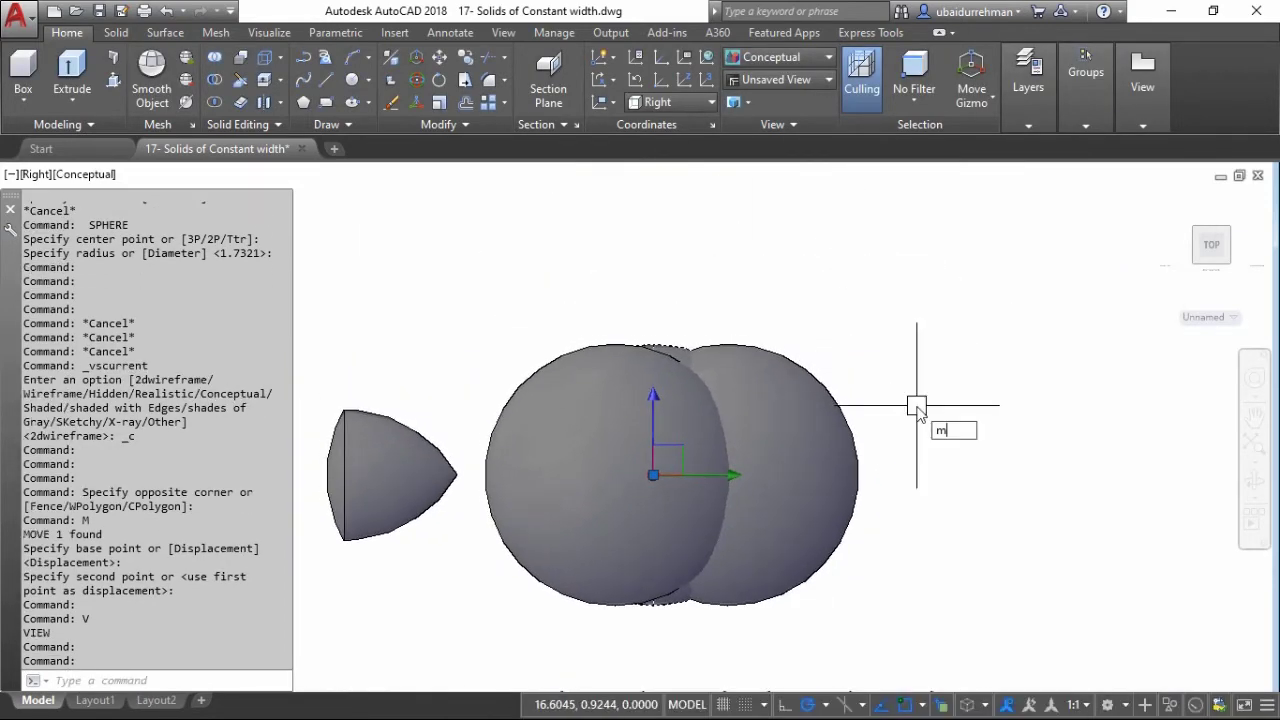
key("Return")
left_click(935, 472)
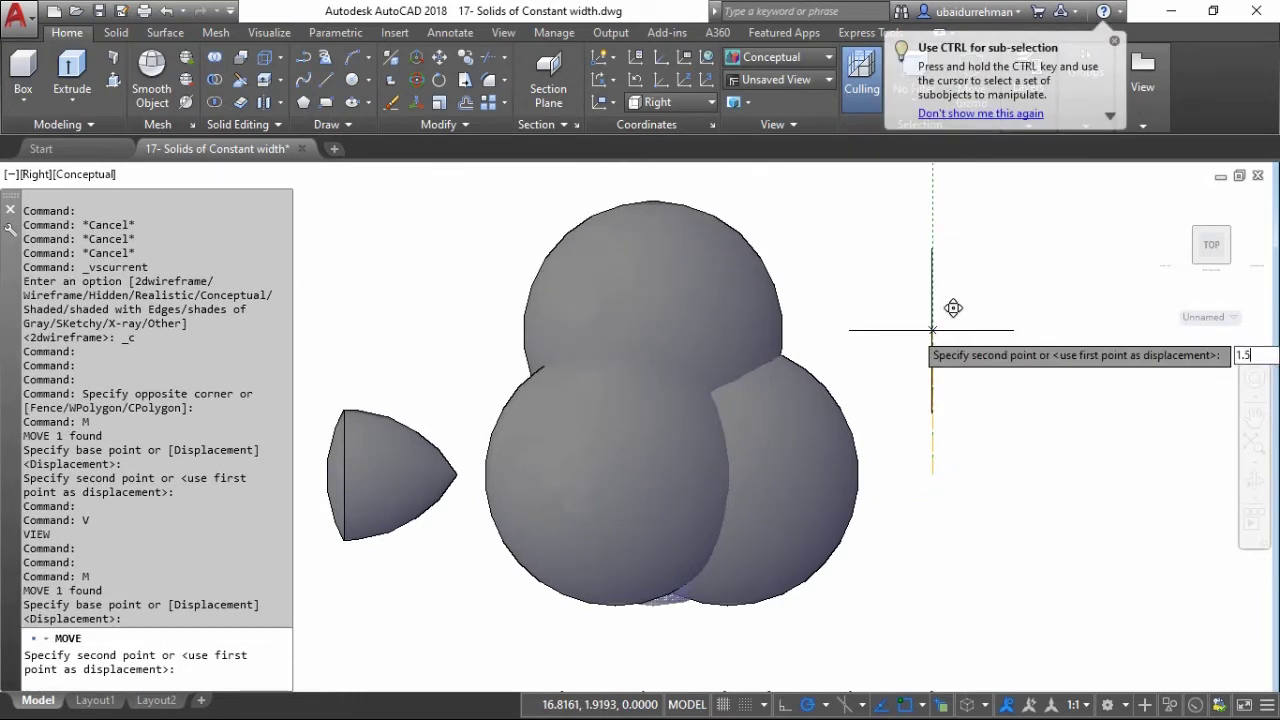
key("Return")
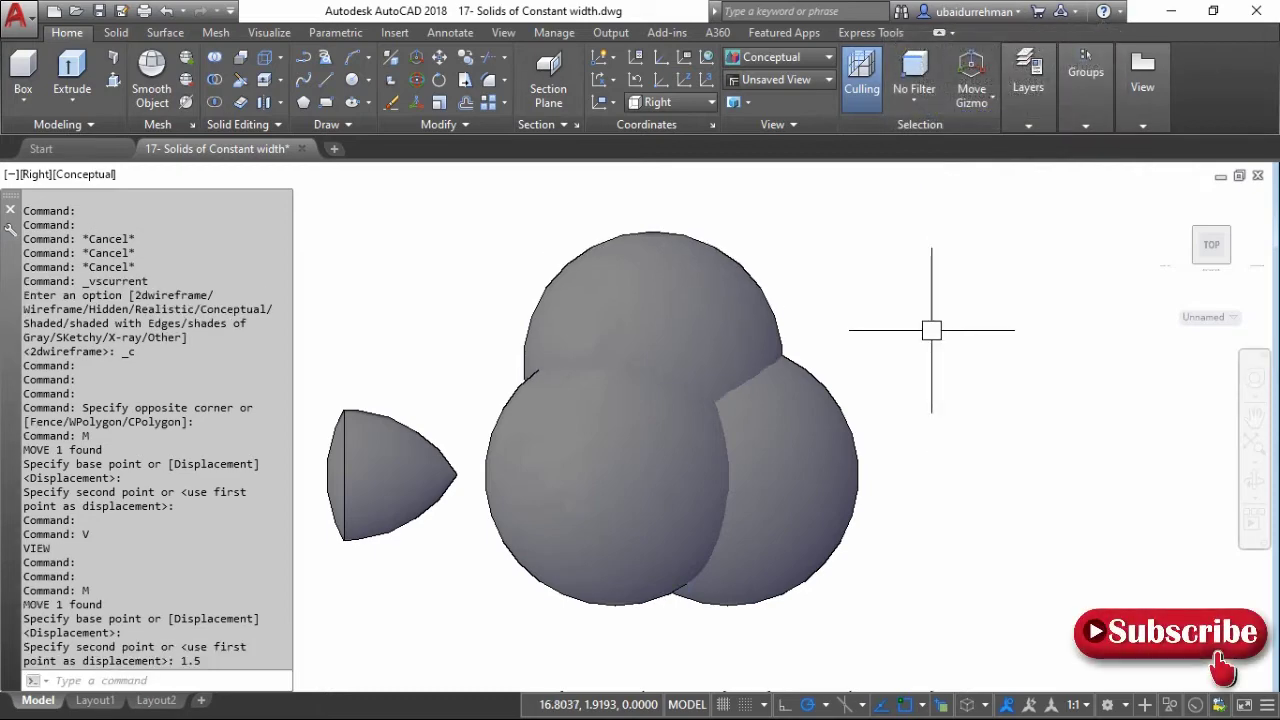
Display the sphere cluster and the revolved solid in the SE Isometric preset view
type("v")
key("Return")
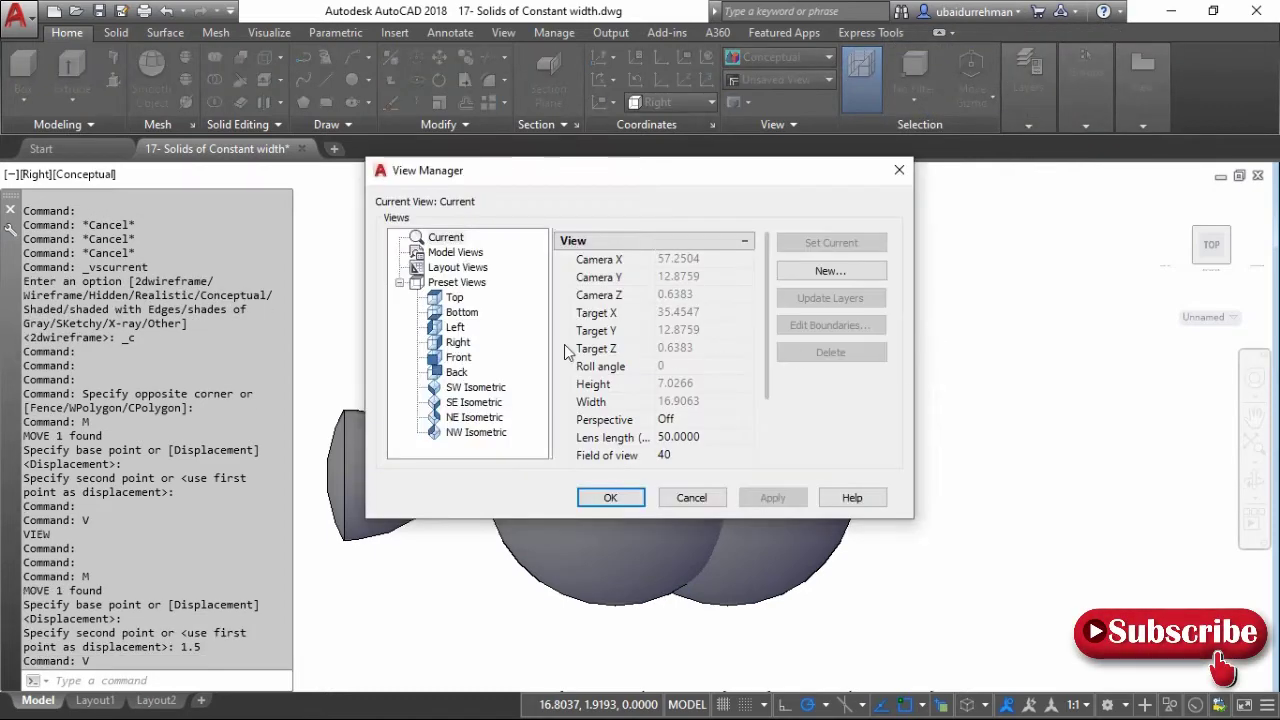
left_click(460, 402)
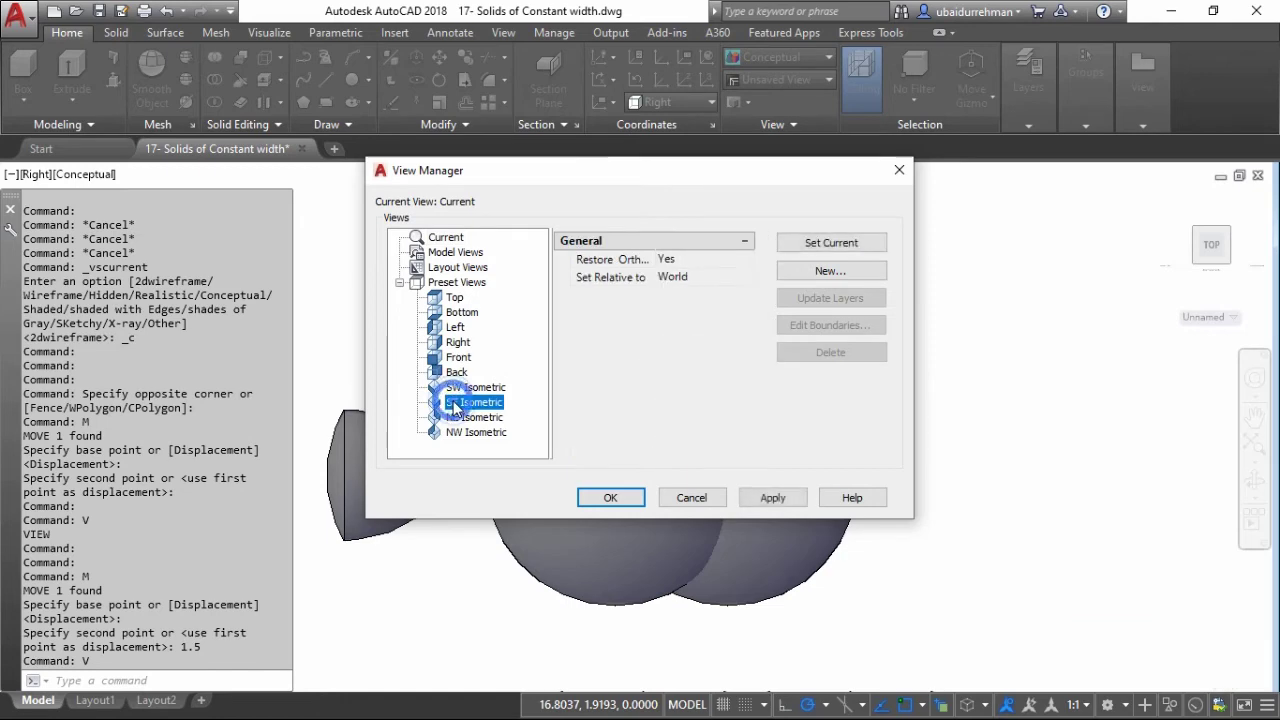
left_click(771, 497)
left_click(610, 497)
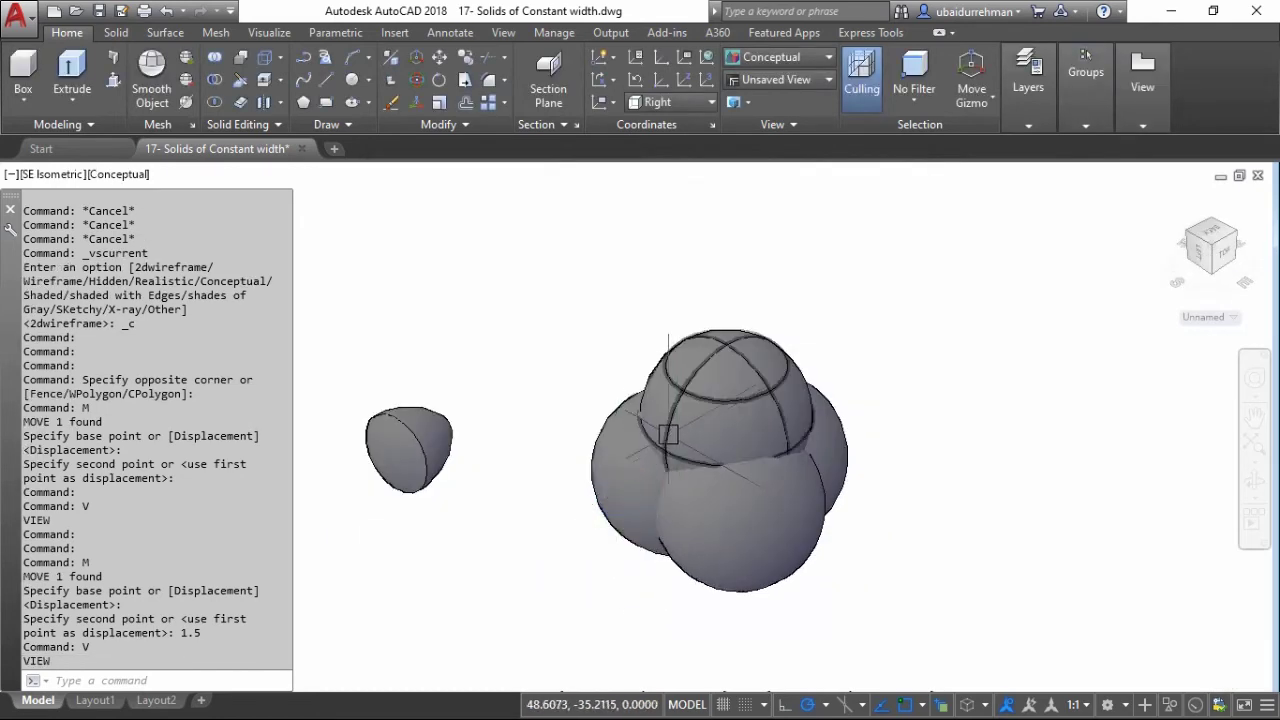
middle_click_drag(549, 443, 560, 433)
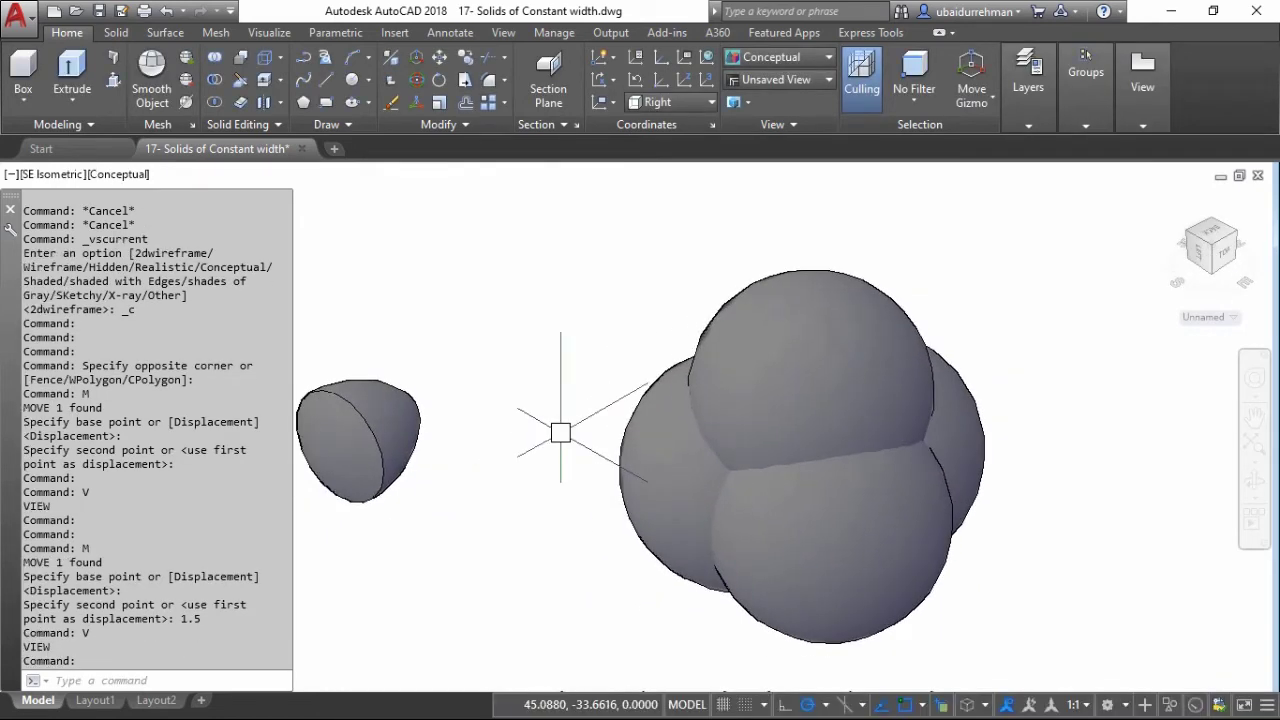
Intersect all the overlapping spheres so only their common volume is kept as one solid
type("i")
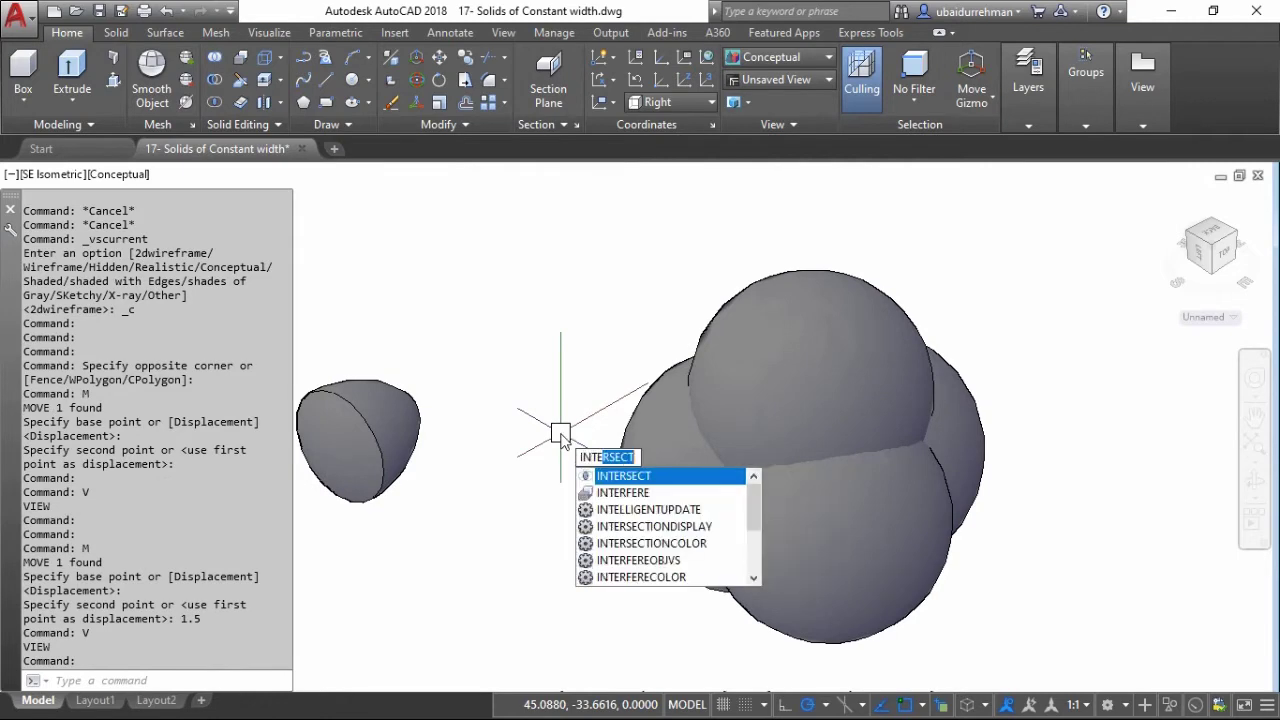
type("nter")
key("Return")
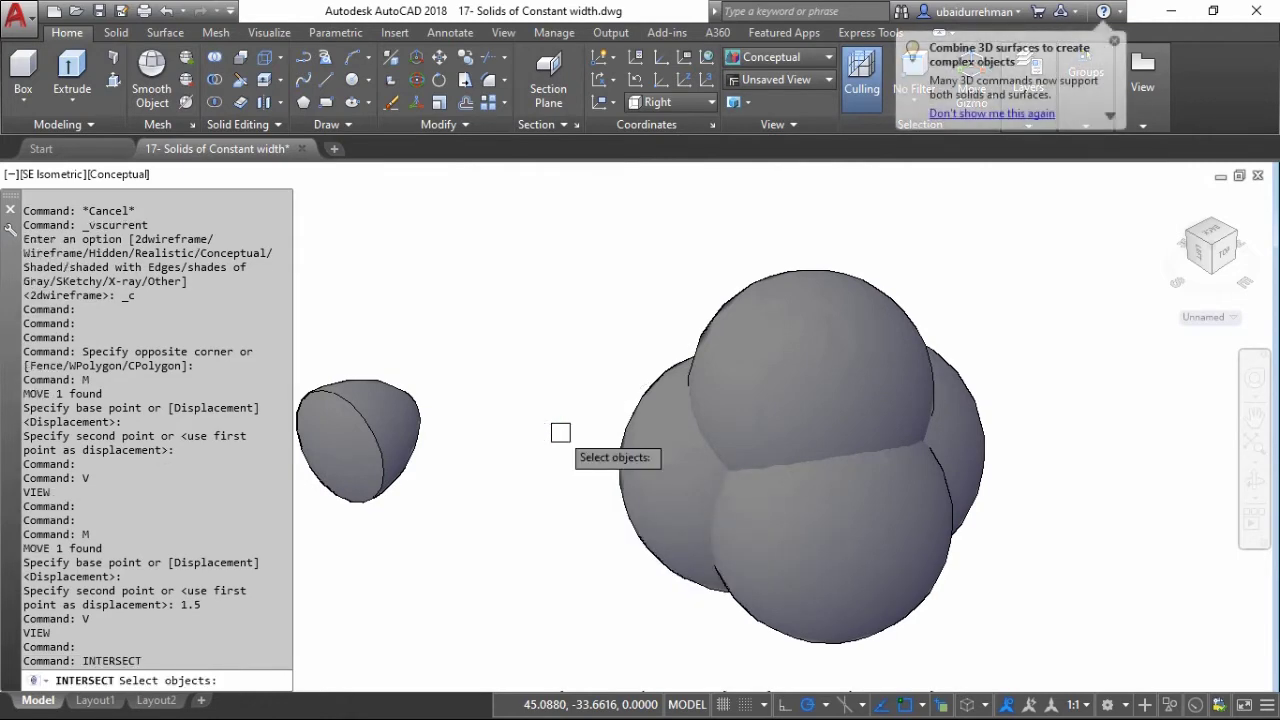
left_click(969, 280)
left_click(620, 578)
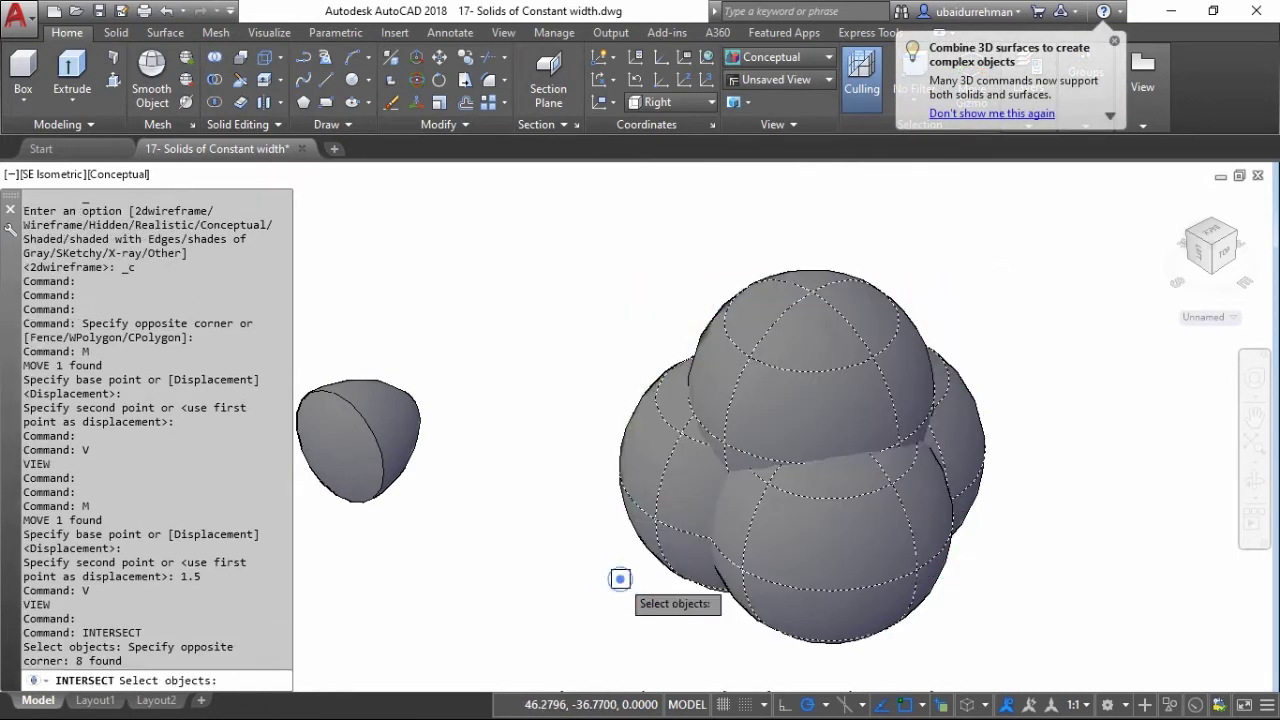
key("Return")
scroll(794, 457, "up", 5)
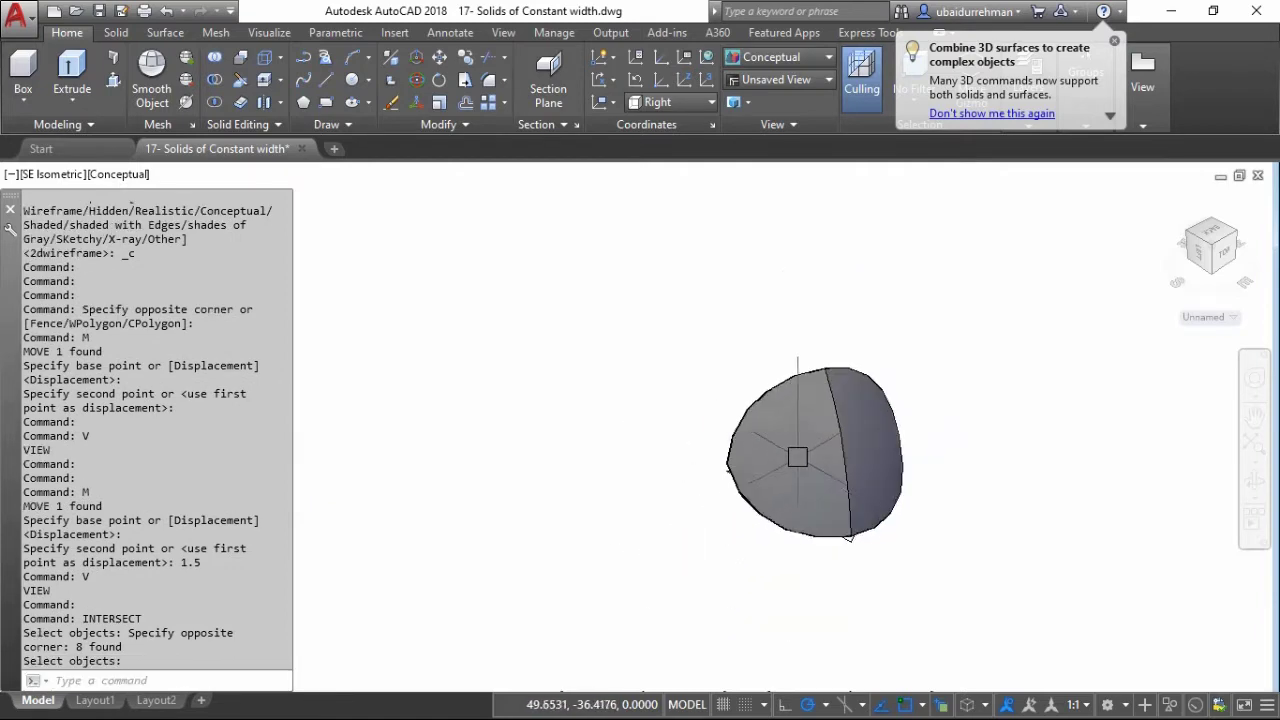
Delete the construction triangle geometry around the intersected solid, keeping the solid itself
scroll(786, 636, "up", 1)
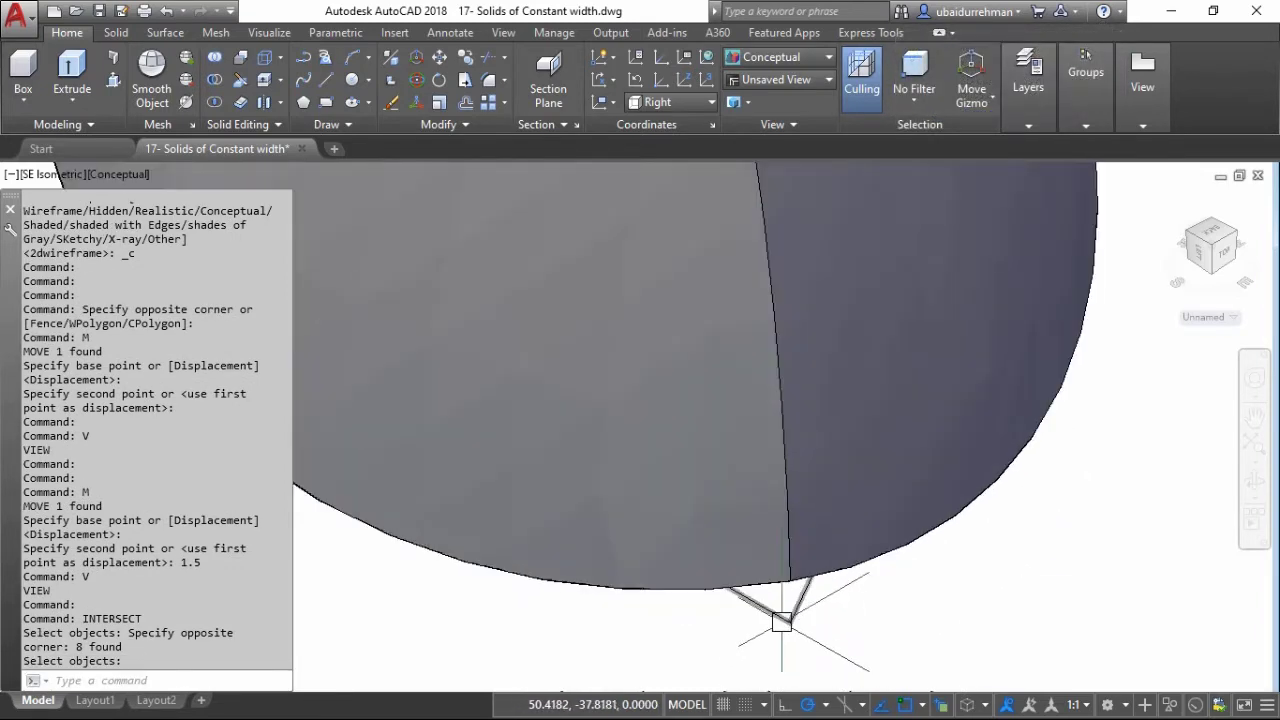
scroll(781, 621, "down", 3)
left_click(875, 360)
left_click(570, 606)
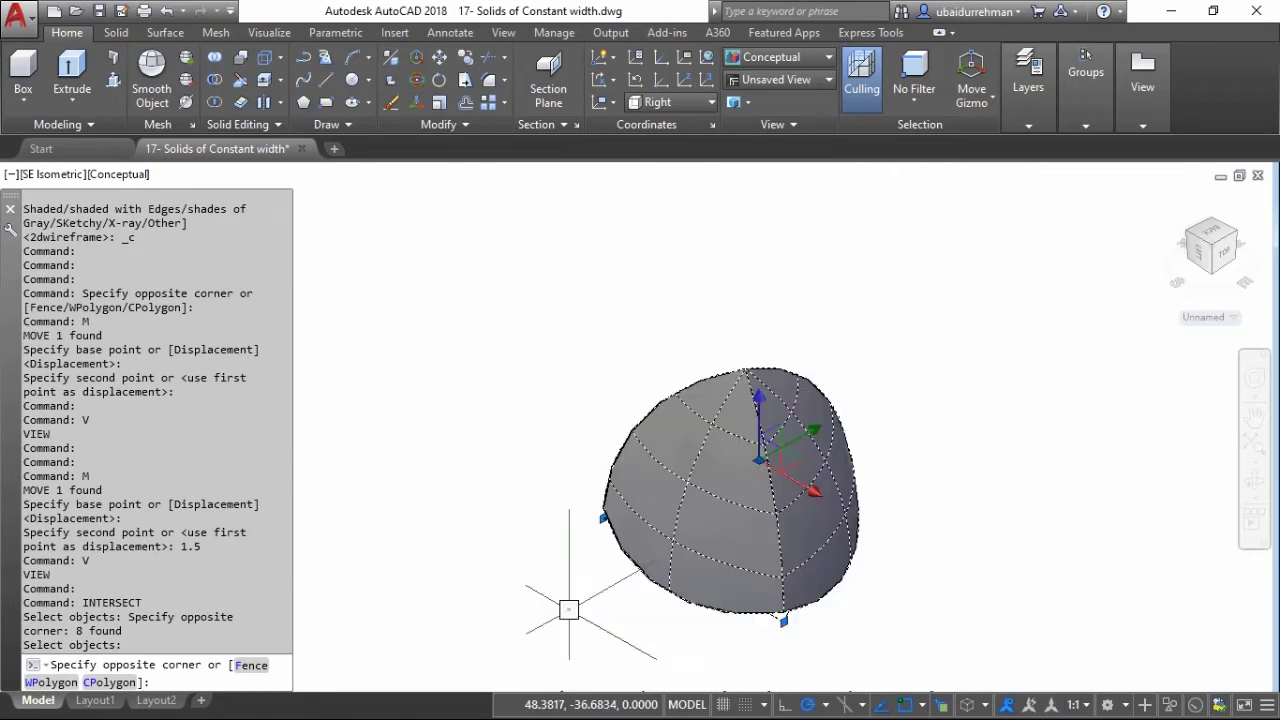
left_click(840, 575)
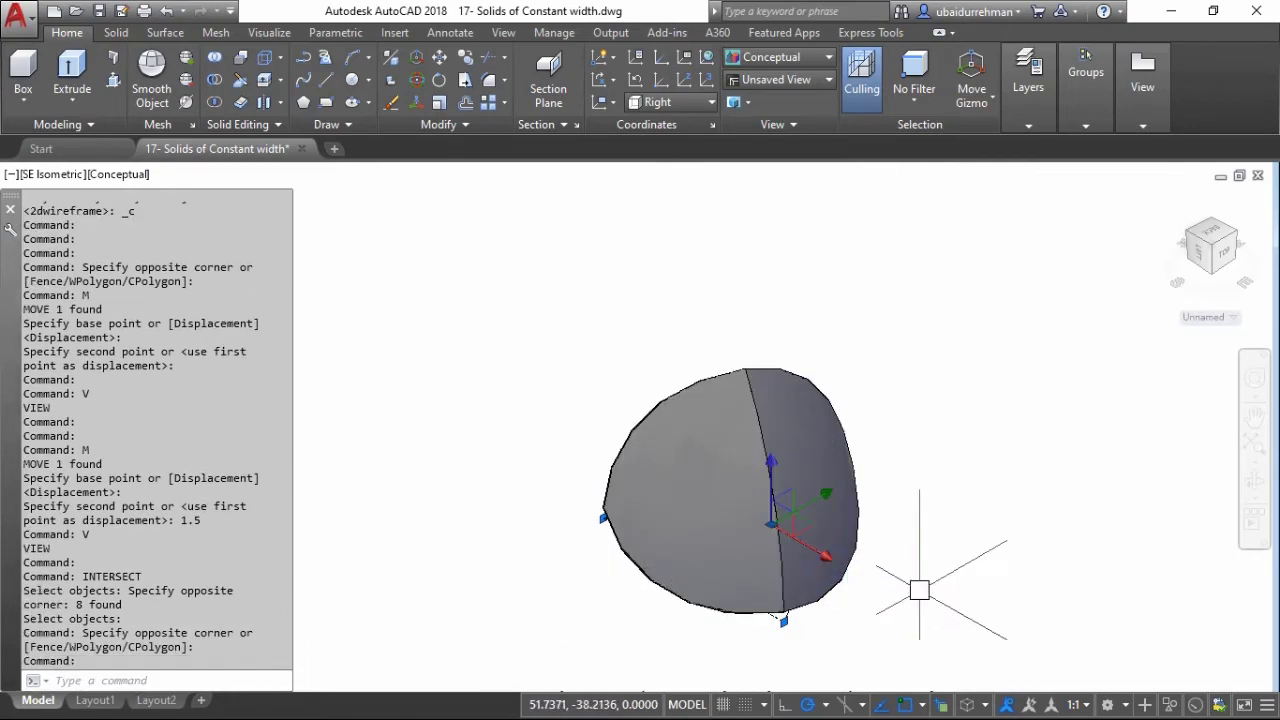
key("Delete")
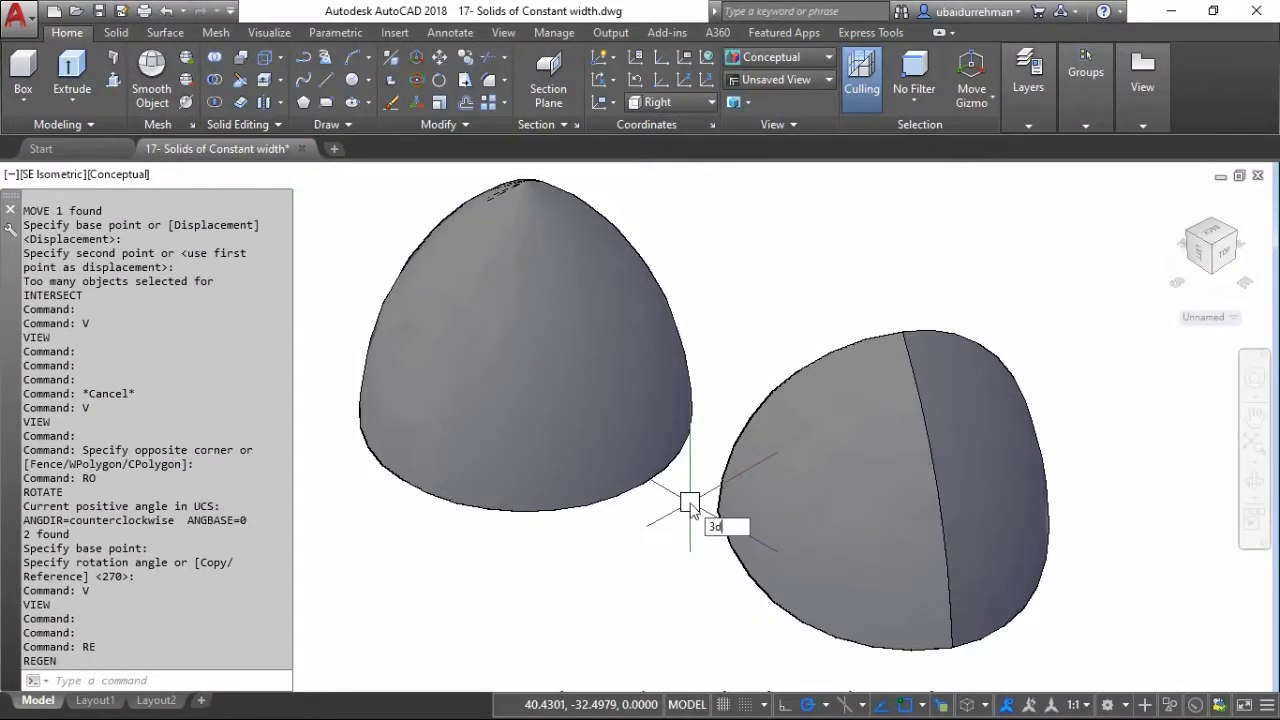
Orbit to a custom angle on the two solids and display them in the Realistic visual style
type("o")
key("Return")
left_click_drag(663, 523, 634, 506)
key("Escape")
left_click(110, 176)
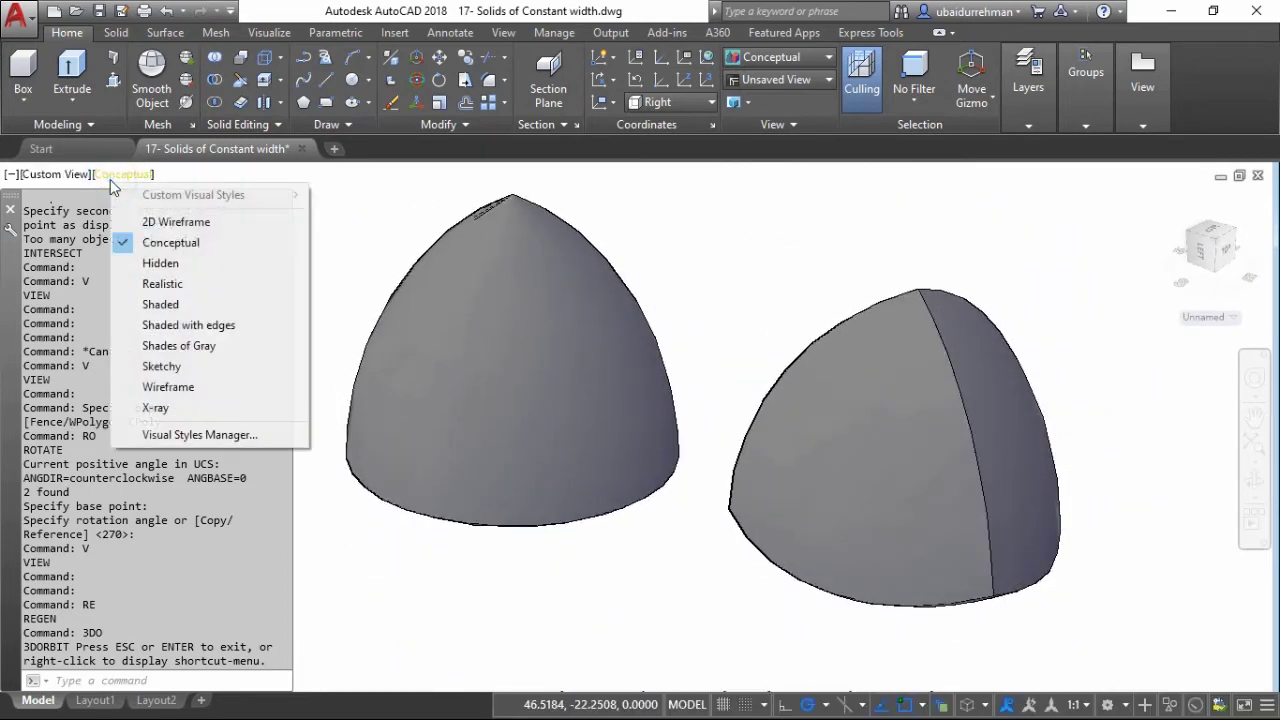
left_click(162, 283)
Change the color of both solids to gray (RGB 137,137,137) and clear the selection
left_click(790, 420)
left_click(528, 486)
right_click(528, 486)
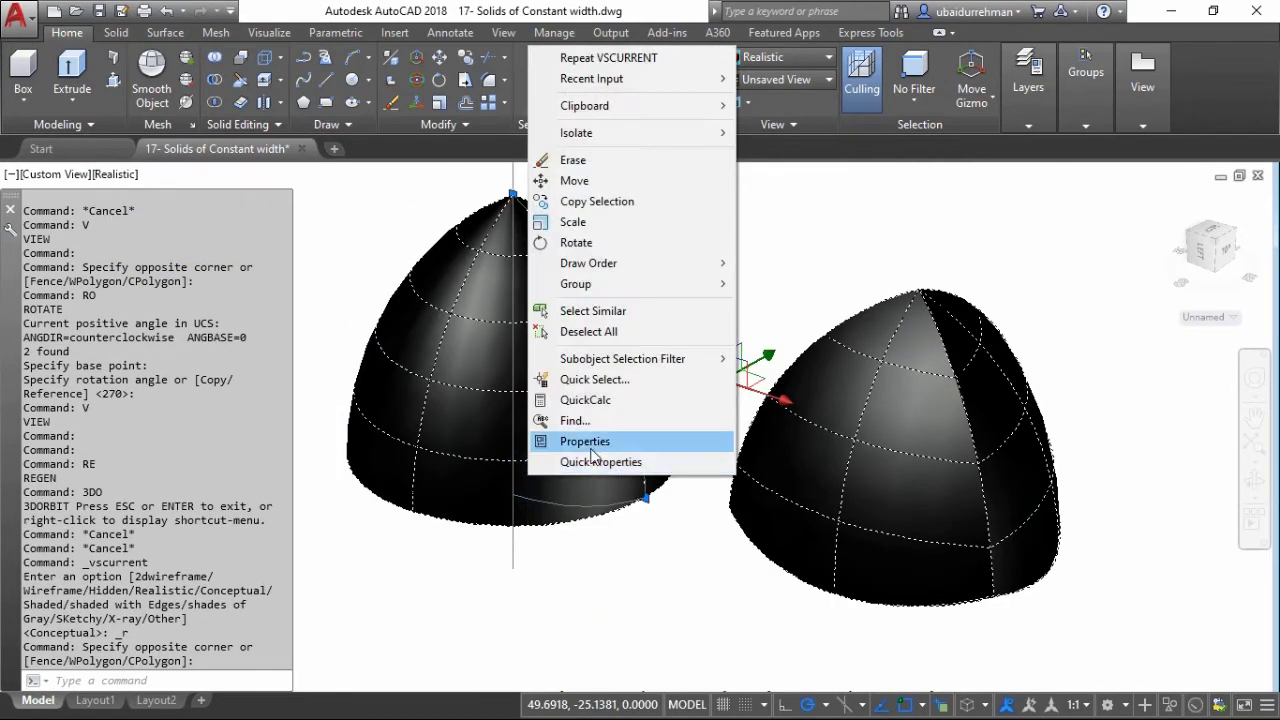
left_click(585, 441)
left_click(447, 487)
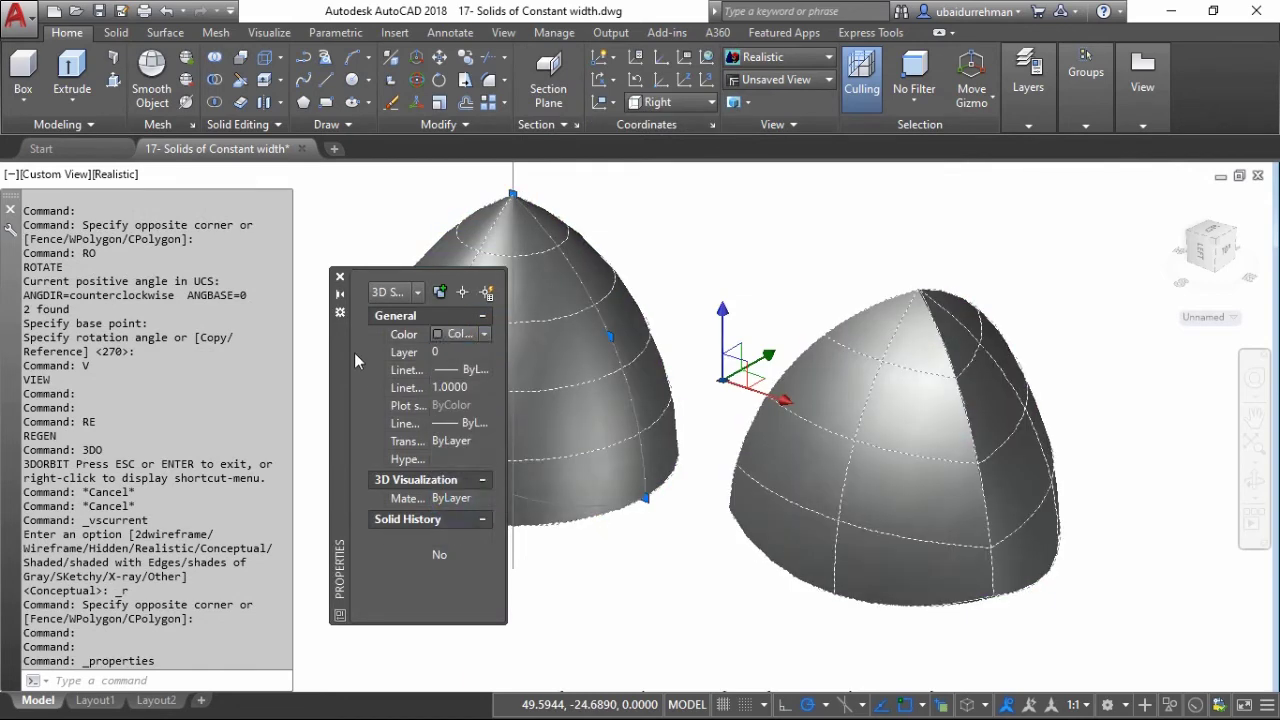
left_click(339, 277)
key("Escape")
key("Escape")
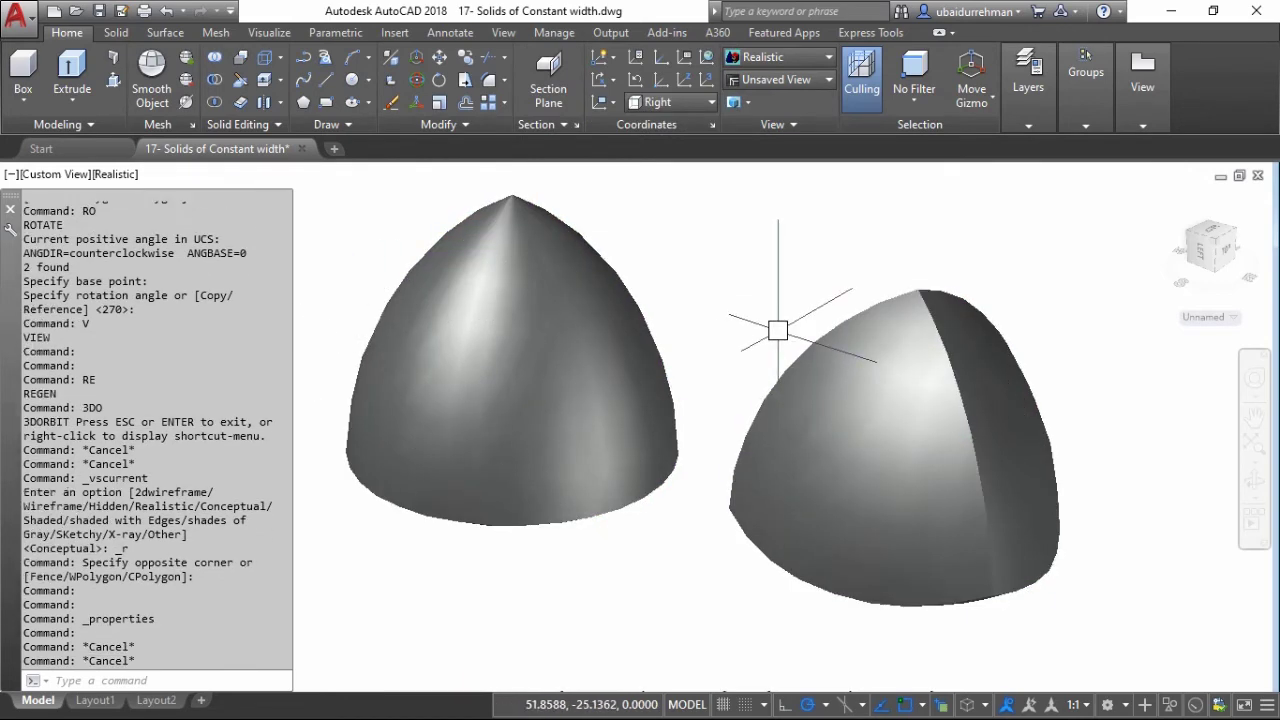
Orbit around the two gray solids and regenerate the display to examine their shapes from other sides
key("Return")
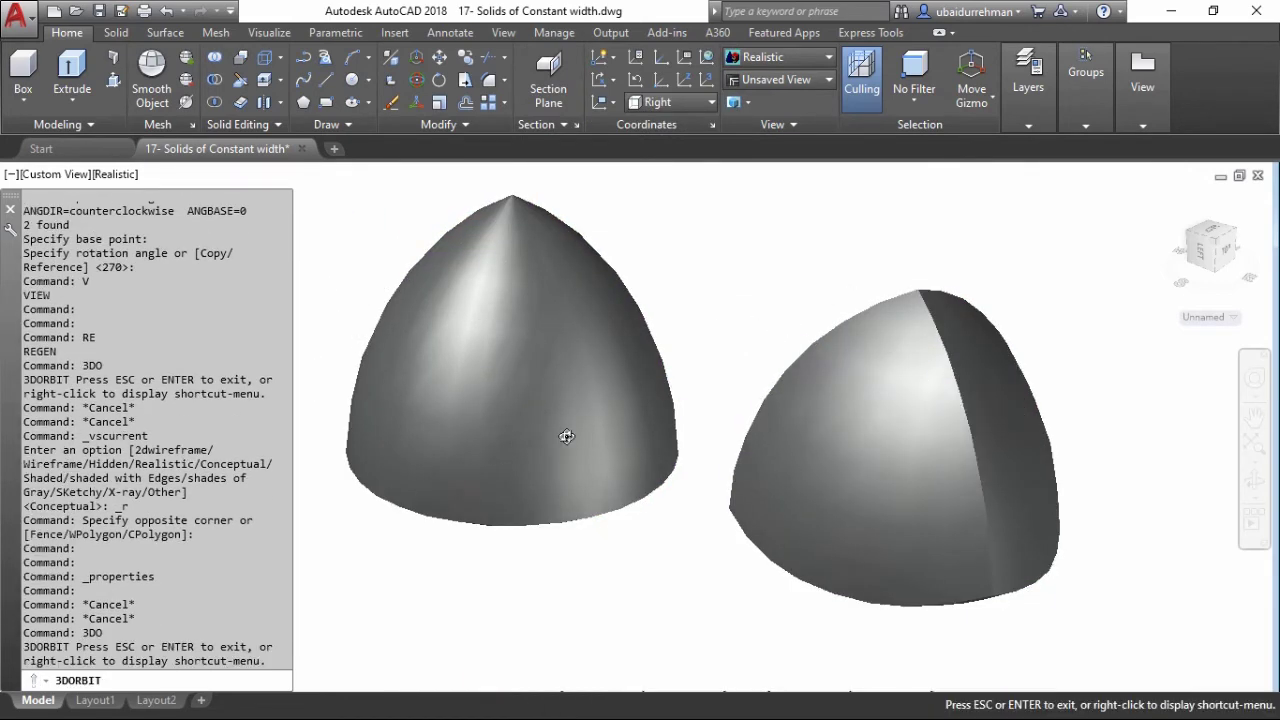
left_click_drag(566, 437, 414, 400)
key("Escape")
type("RE")
key("Return")
type("3DO")
key("Return")
key("Escape")
Give the intersected solid a light green true color
left_click(857, 354)
right_click(857, 354)
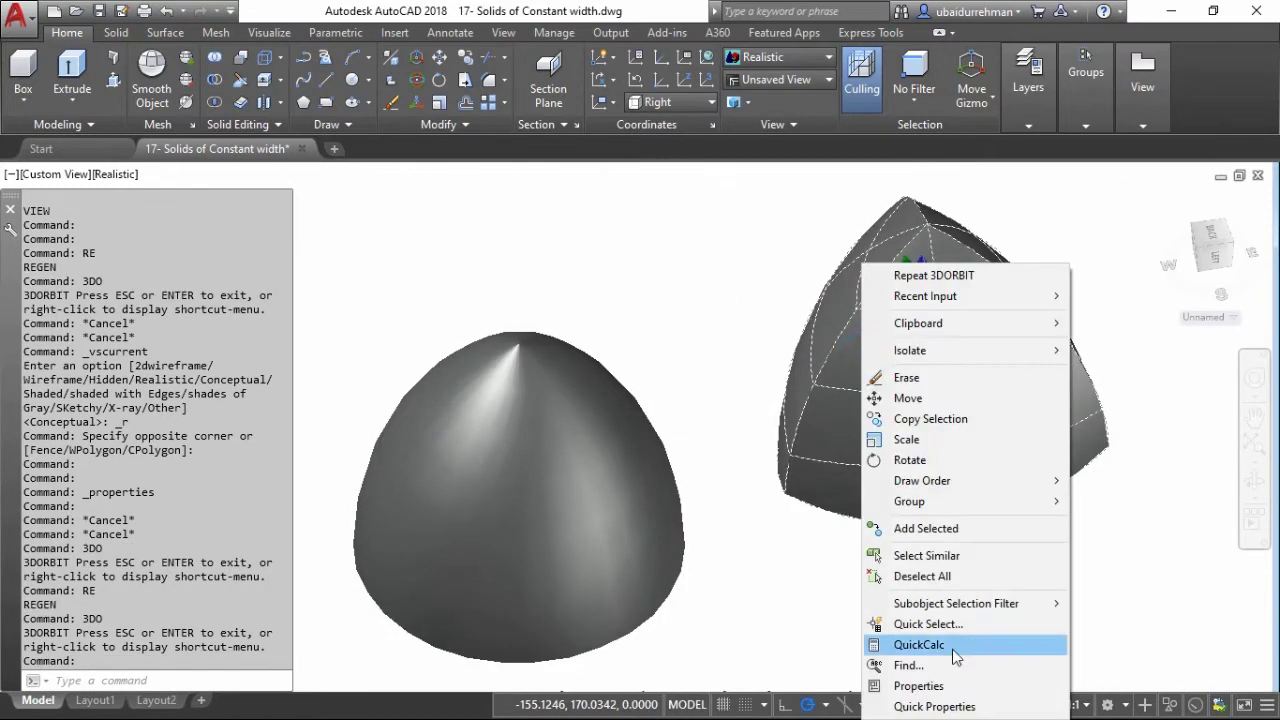
left_click(918, 686)
left_click(458, 503)
left_click(256, 198)
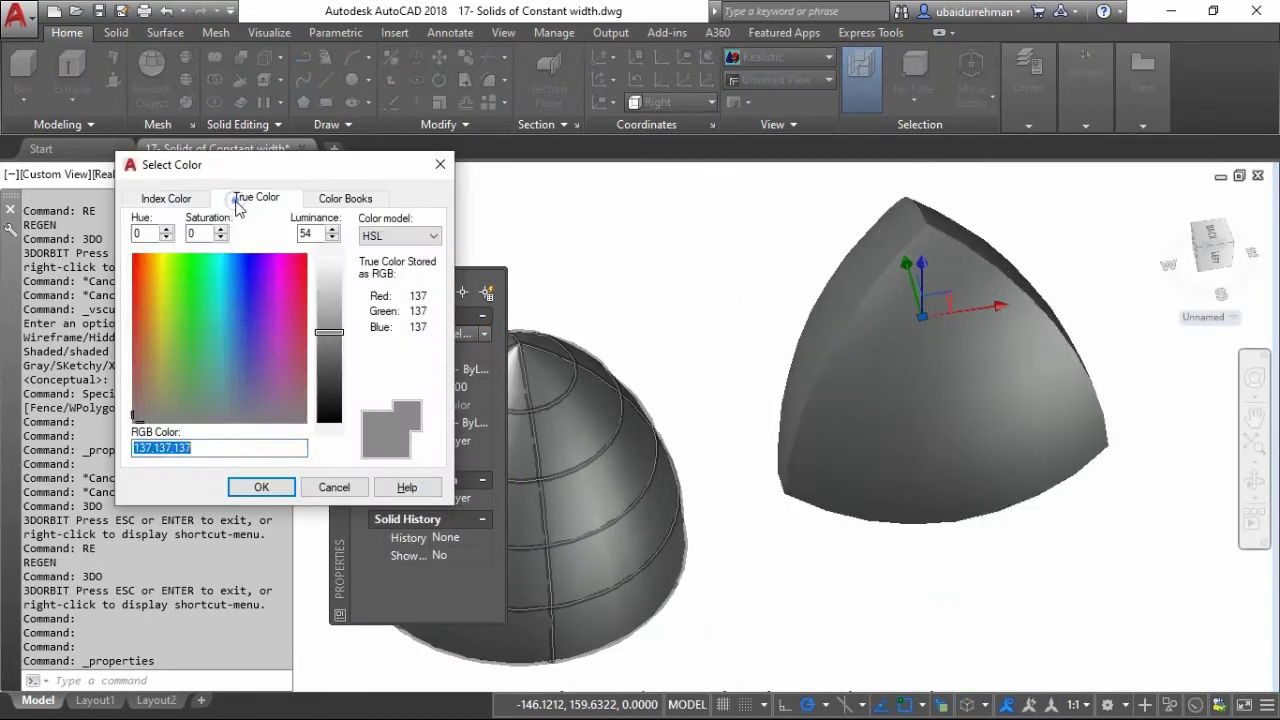
left_click(208, 266)
left_click(329, 292)
left_click(261, 487)
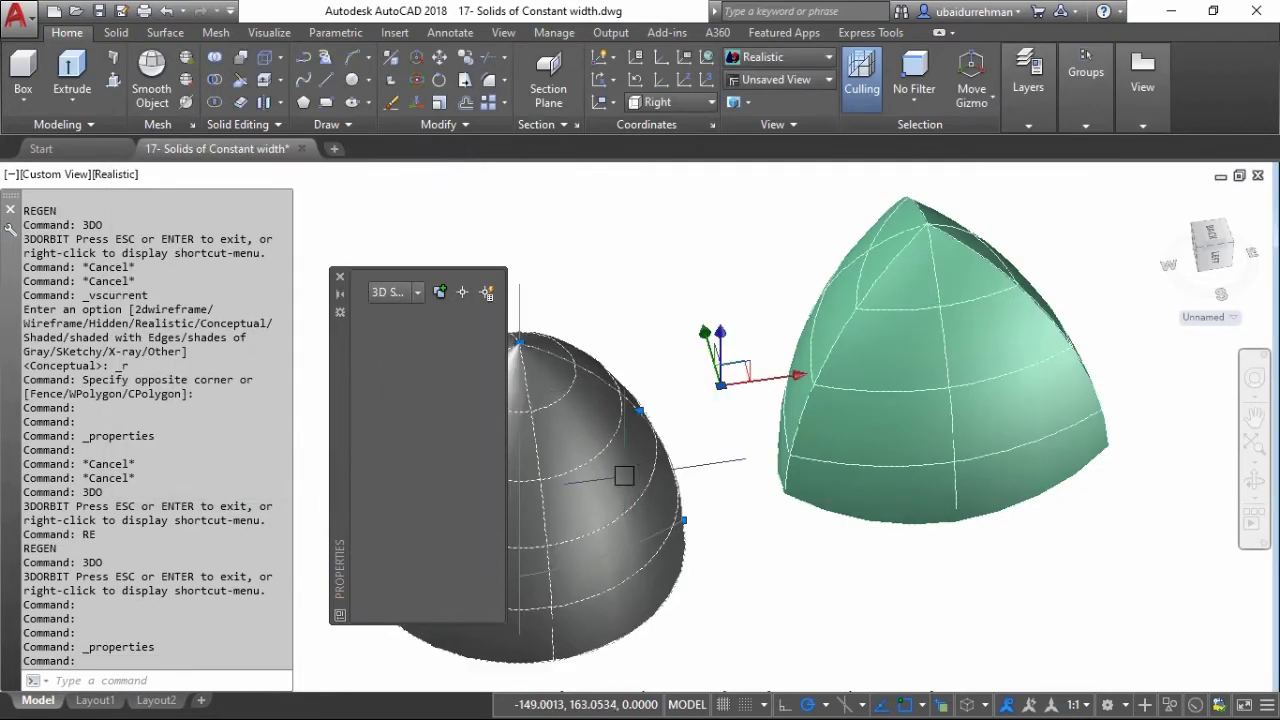
key("Escape")
key("Escape")
Give the revolved solid a light purple true color and close its properties
left_click(591, 446)
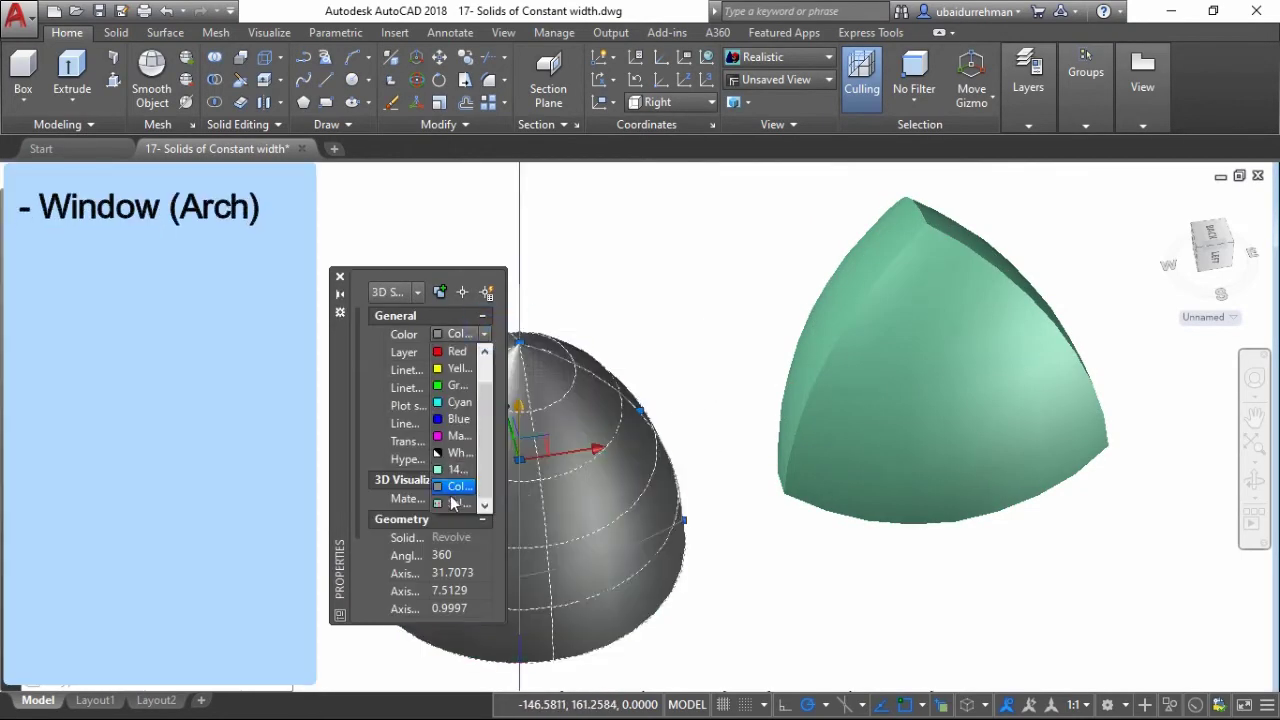
left_click(453, 503)
left_click(380, 276)
left_click(282, 198)
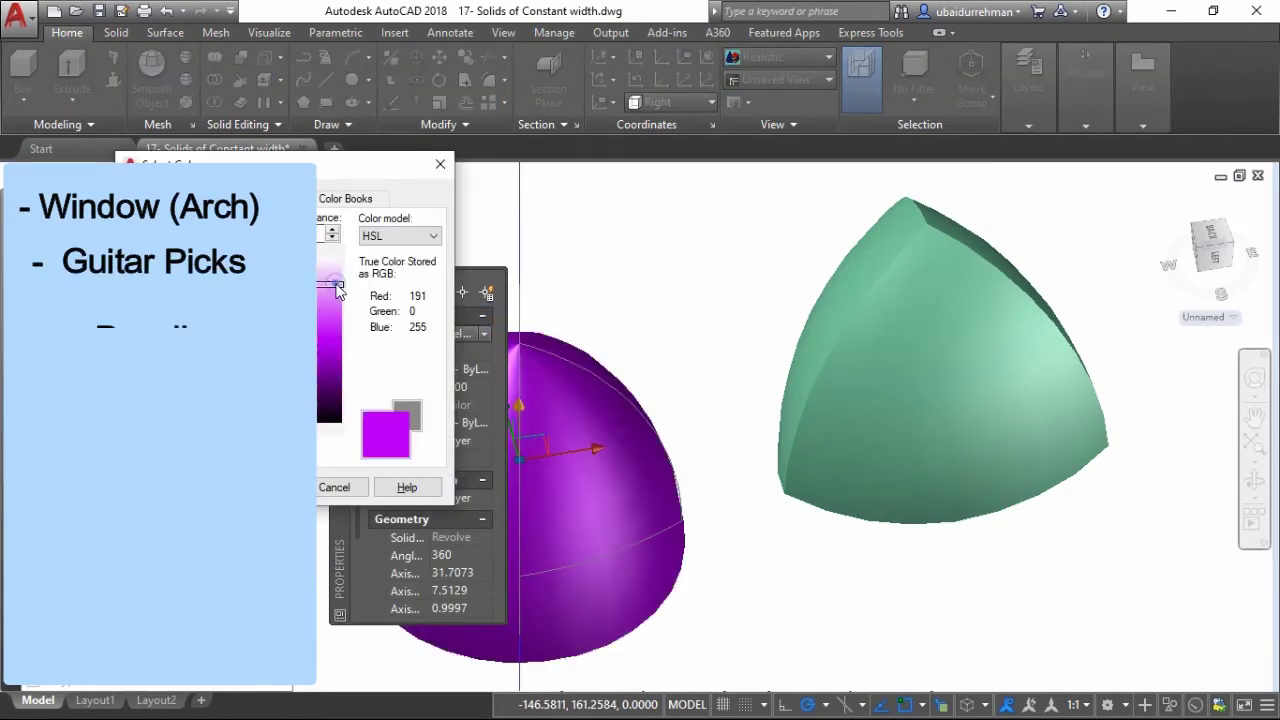
left_click(330, 281)
left_click(262, 487)
key("Escape")
left_click(340, 277)
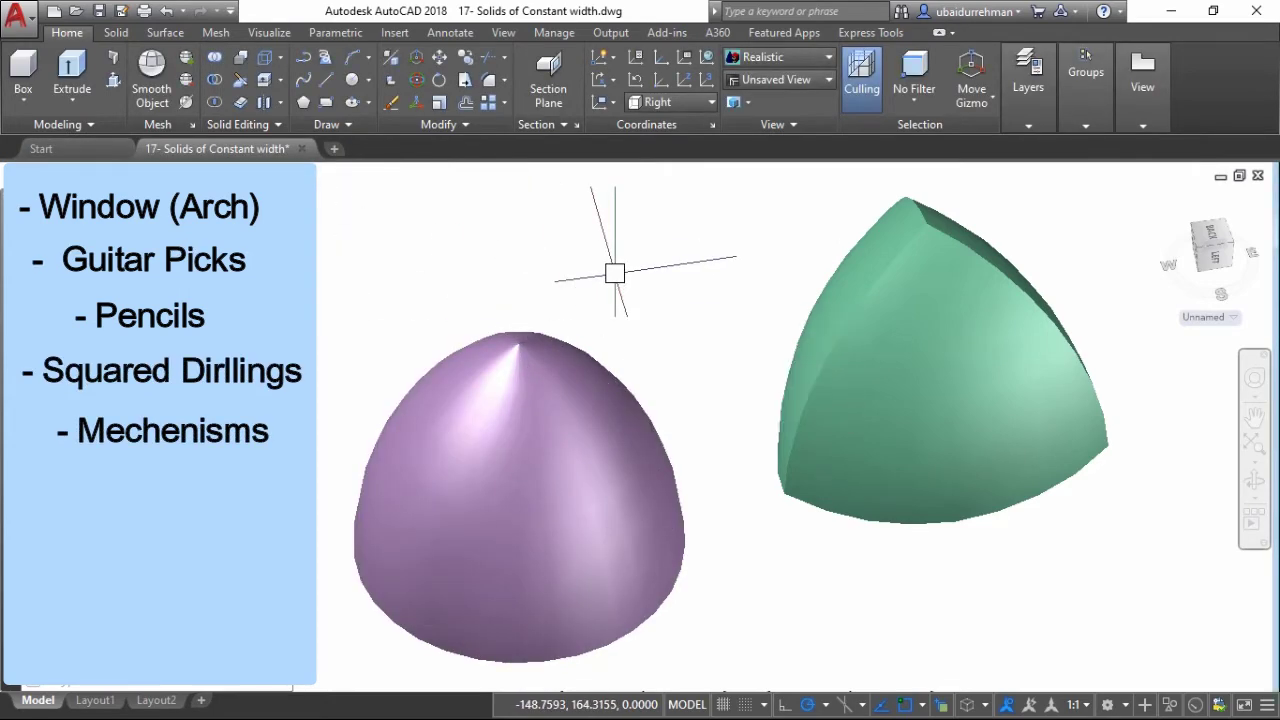
Orbit around the purple and green solids to examine them from another angle
type("3do")
key("Return")
left_click_drag(680, 374, 629, 489)
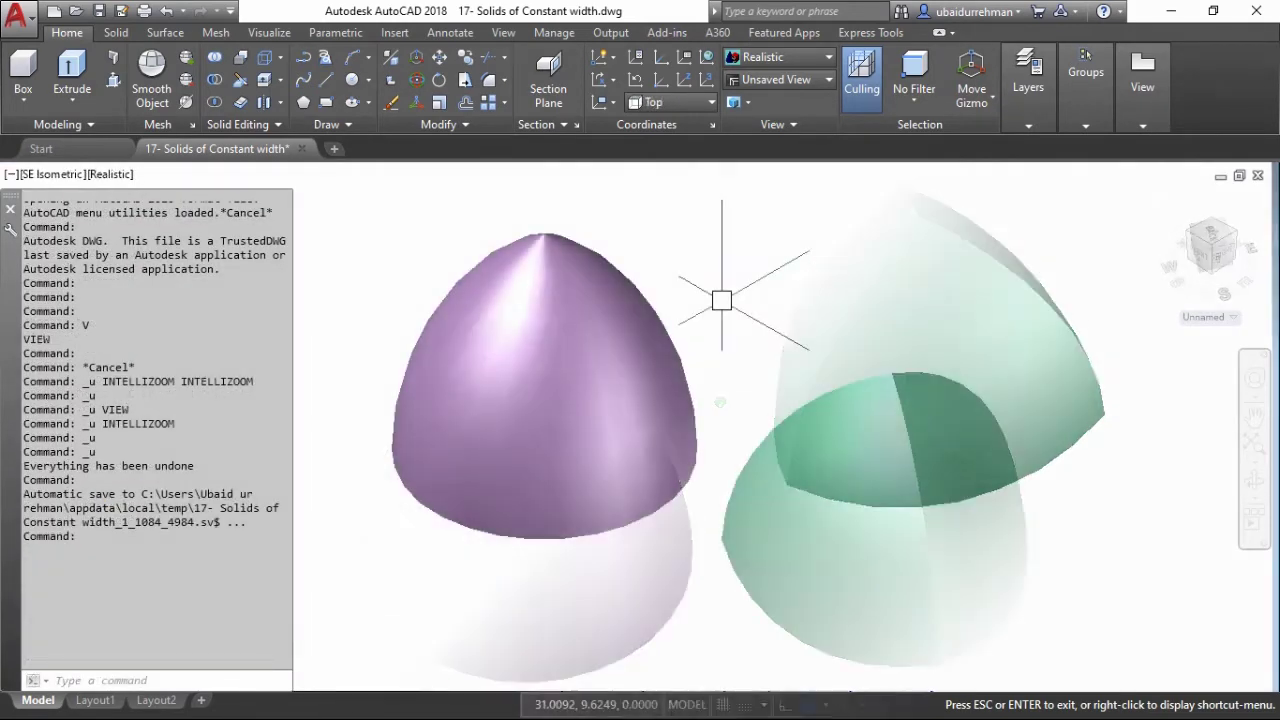
Display both solids in the Front preset view, leaving free drawing space beneath them
type("v")
key("Return")
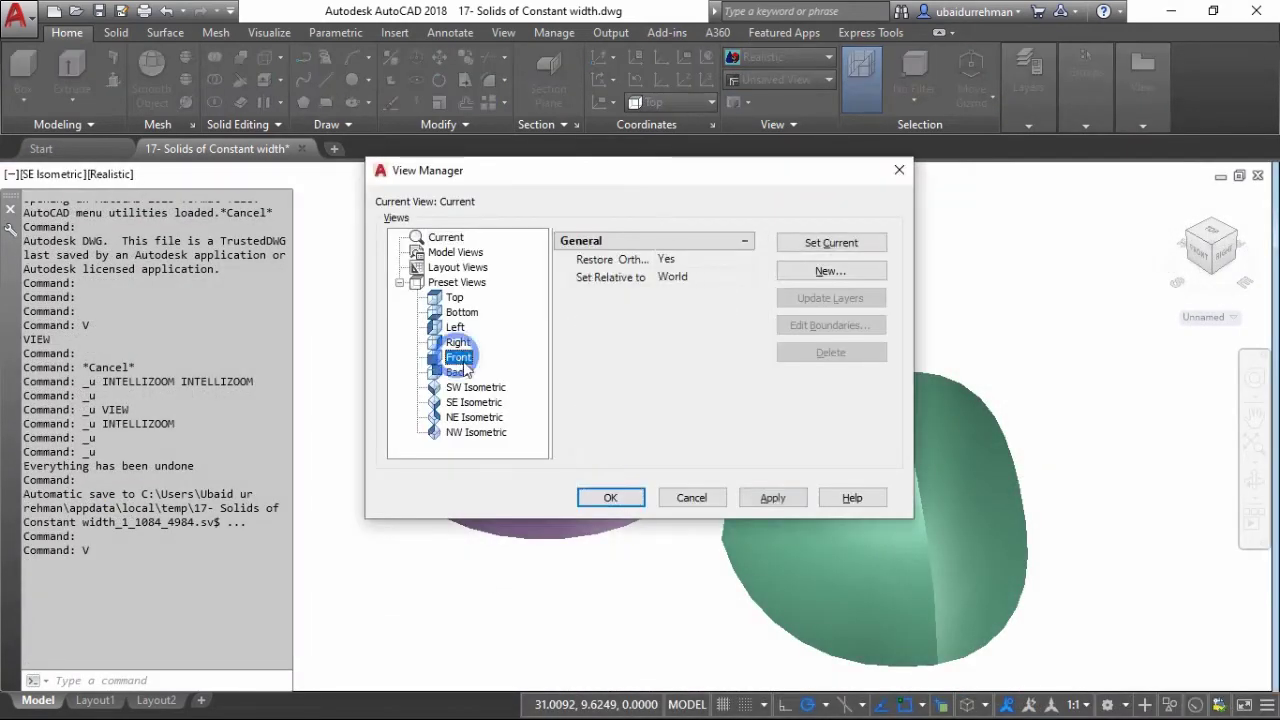
left_click(767, 499)
left_click(613, 497)
scroll(688, 351, "down", 3)
middle_click_drag(655, 388, 714, 274)
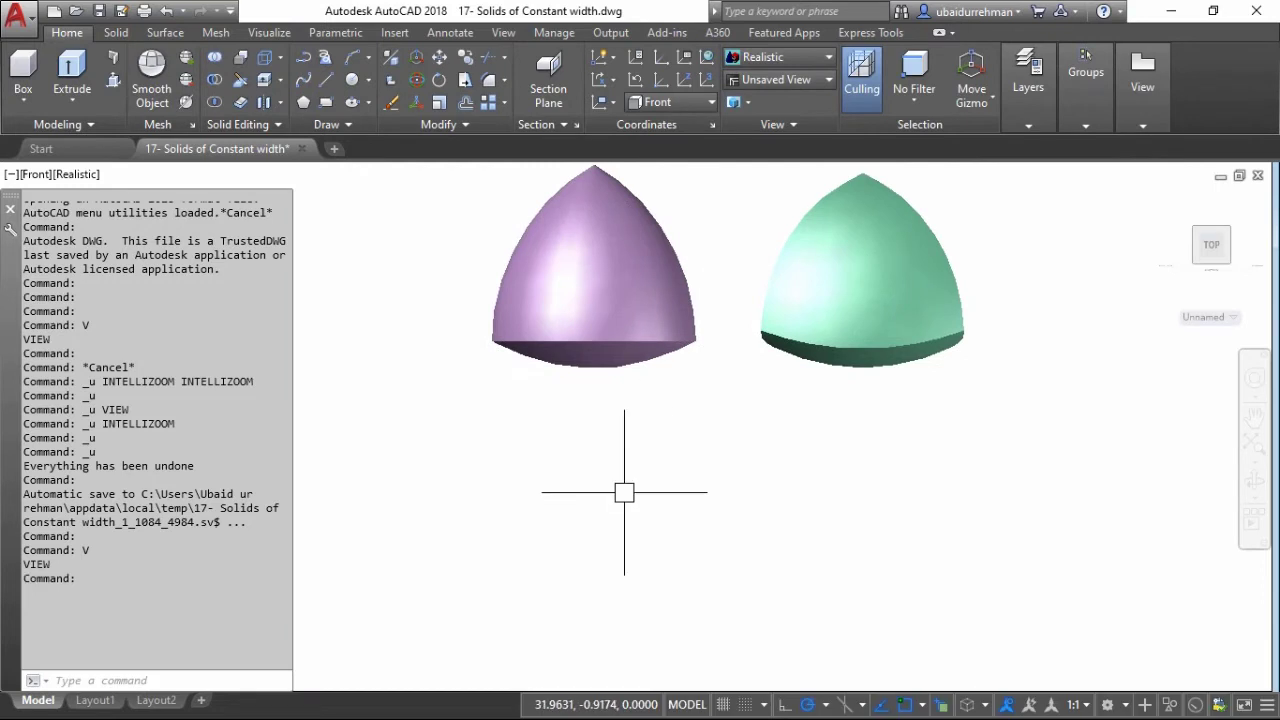
Draw a five-sided polygon inscribed in a circle of radius 1 beneath the purple solid
type("pol")
key("Escape")
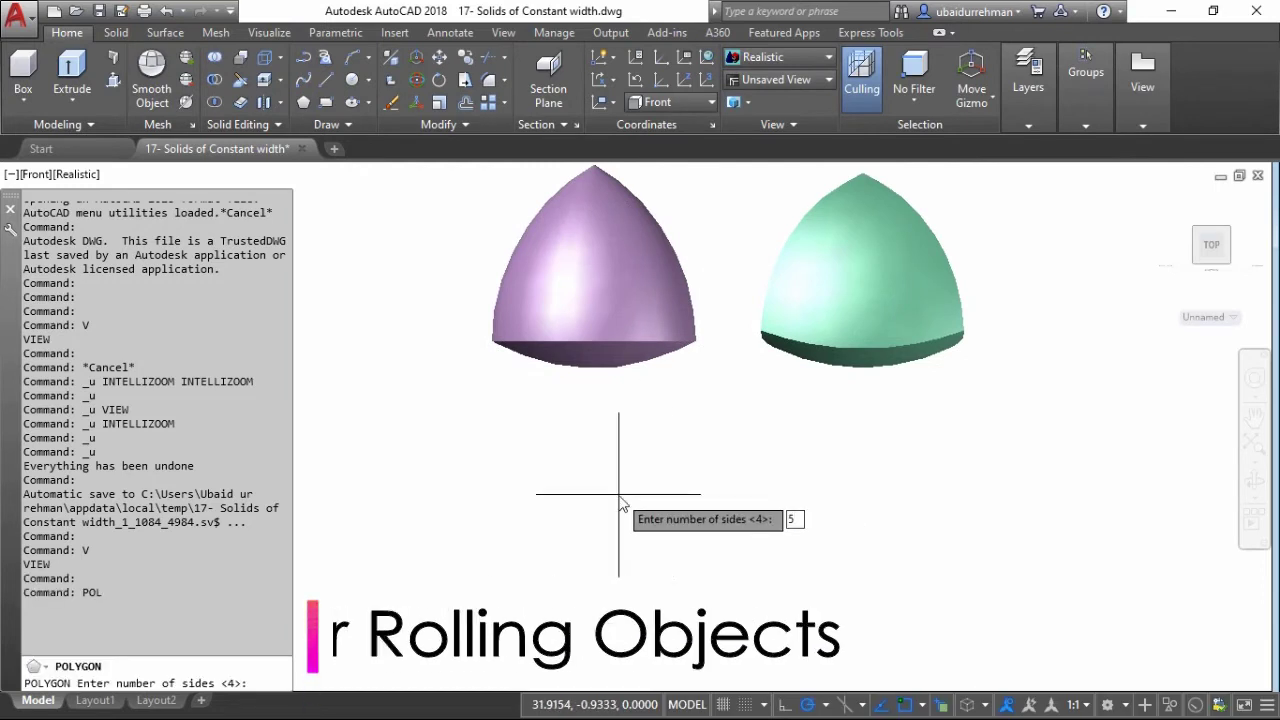
key("Return")
left_click(595, 545)
key("Return")
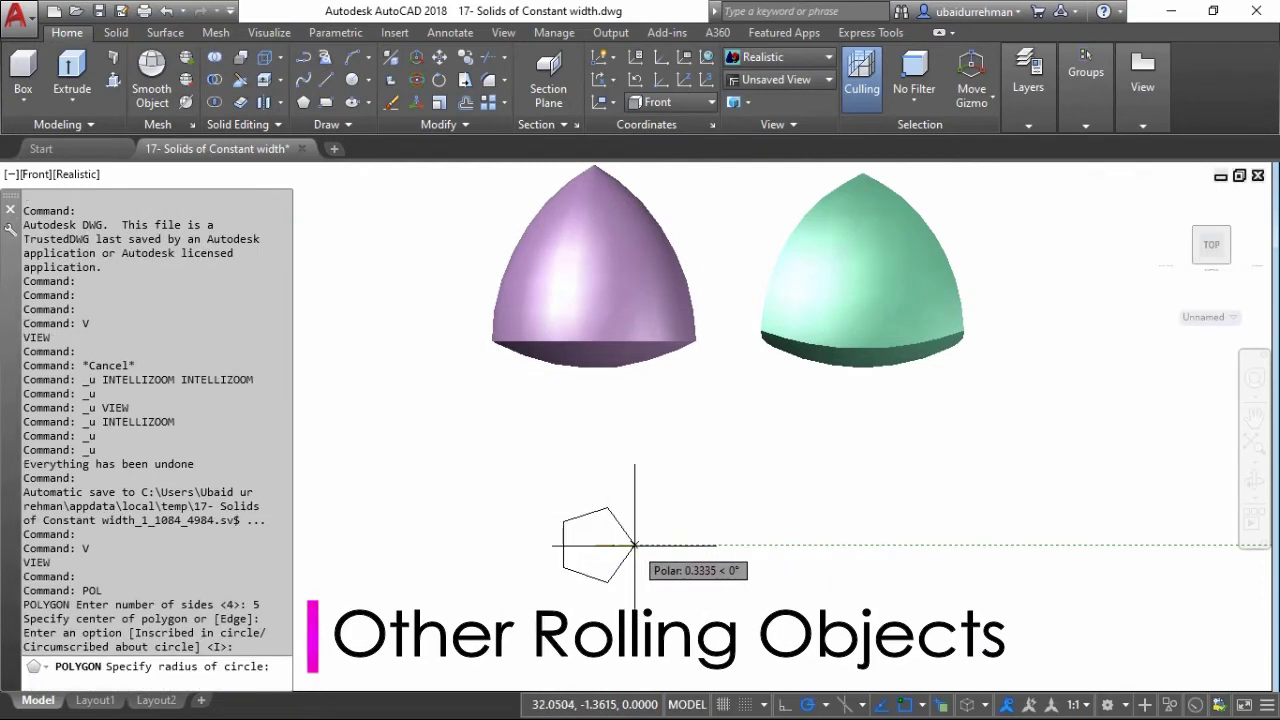
type("1")
key("Return")
Move the pentagon straight down, clear of the two coloured solids
scroll(617, 519, "down", 2)
middle_click_drag(617, 517, 649, 386)
left_click(663, 360)
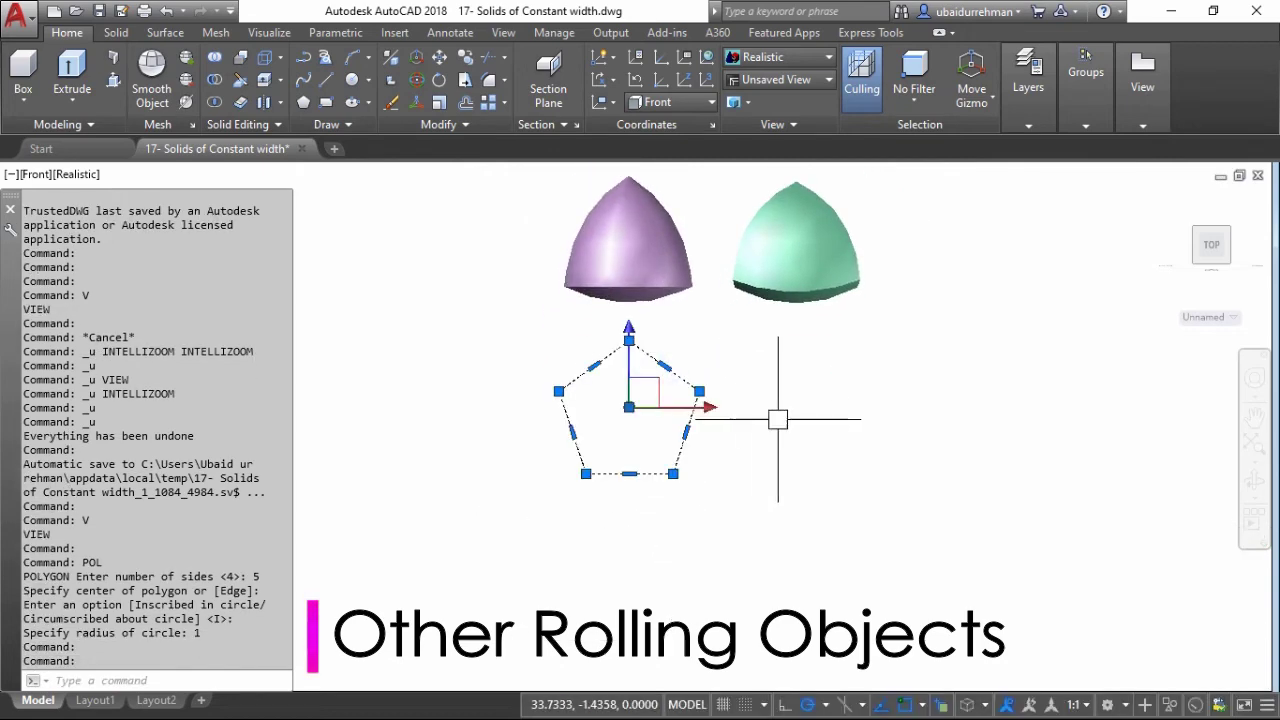
type("m")
key("Return")
left_click(773, 405)
left_click(773, 500)
Draw two circles centred on the pentagon's two base corners, each passing through an opposite vertex
type("c")
key("Return")
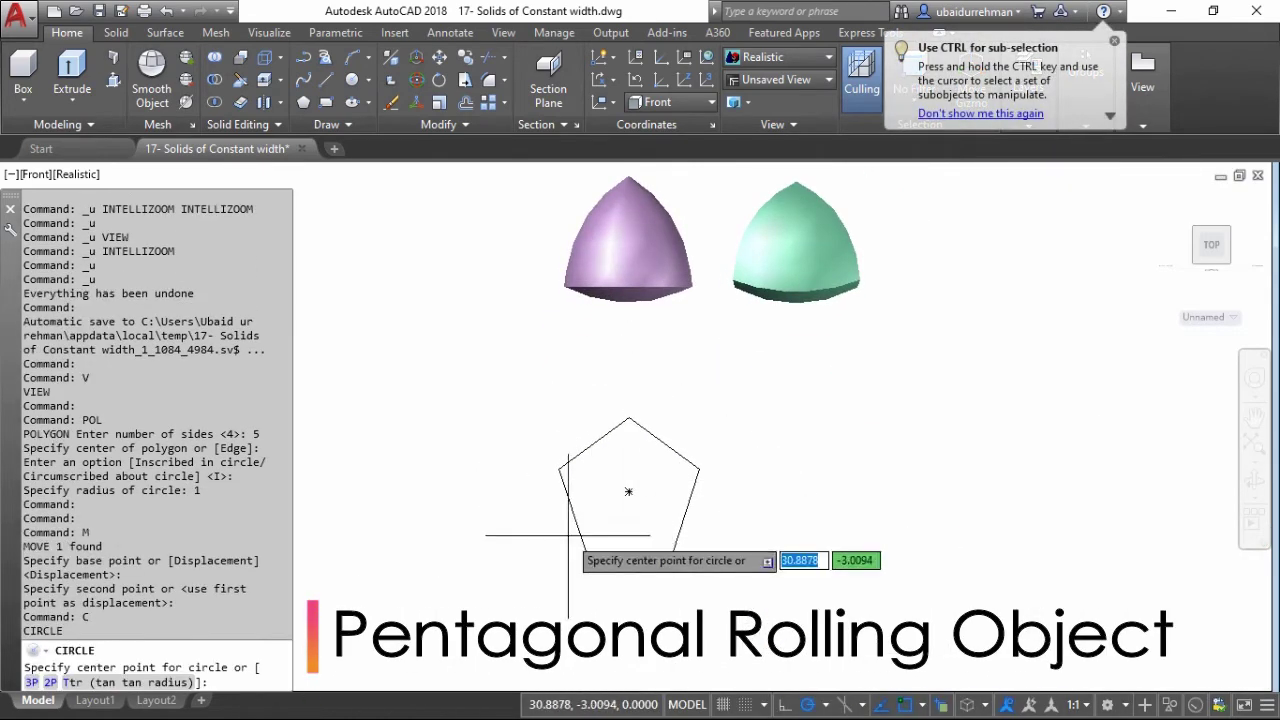
left_click(585, 551)
left_click(699, 468)
key("Return")
left_click(675, 551)
left_click(629, 418)
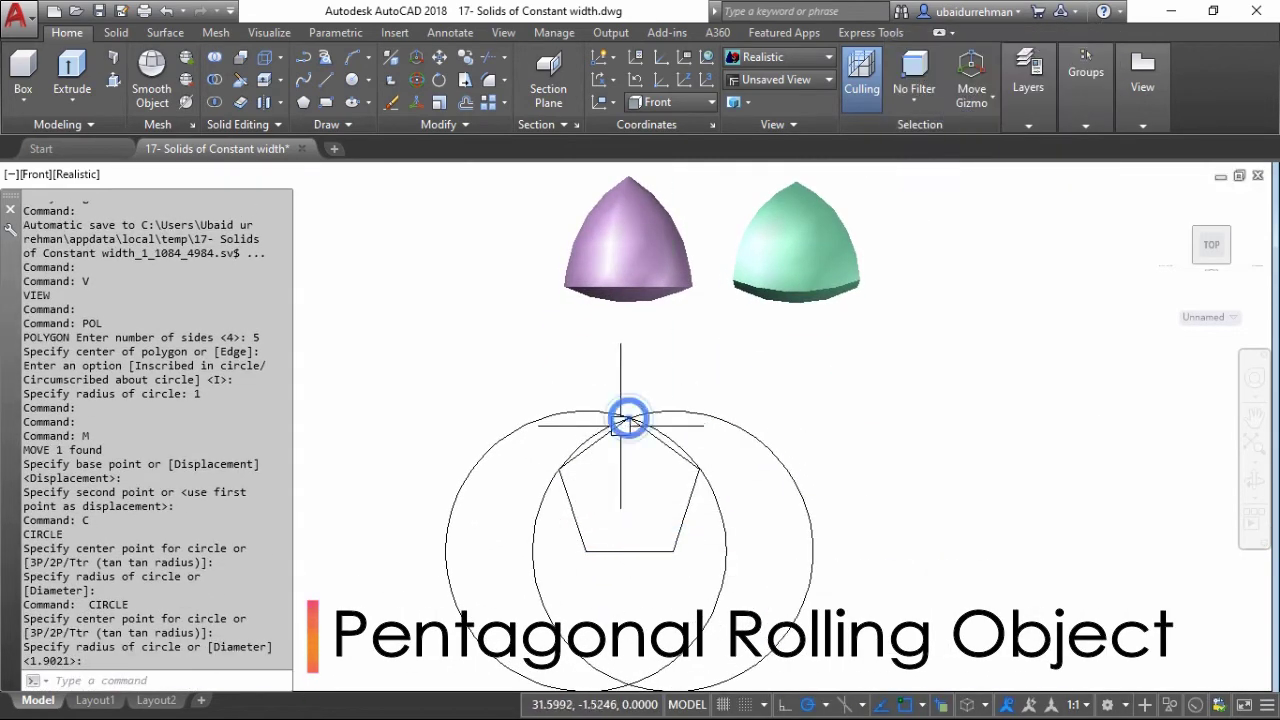
Draw circles centred on the pentagon's left, right and top vertices, each passing through an opposite vertex
key("Return")
left_click(558, 468)
left_click(698, 468)
key("Return")
left_click(698, 468)
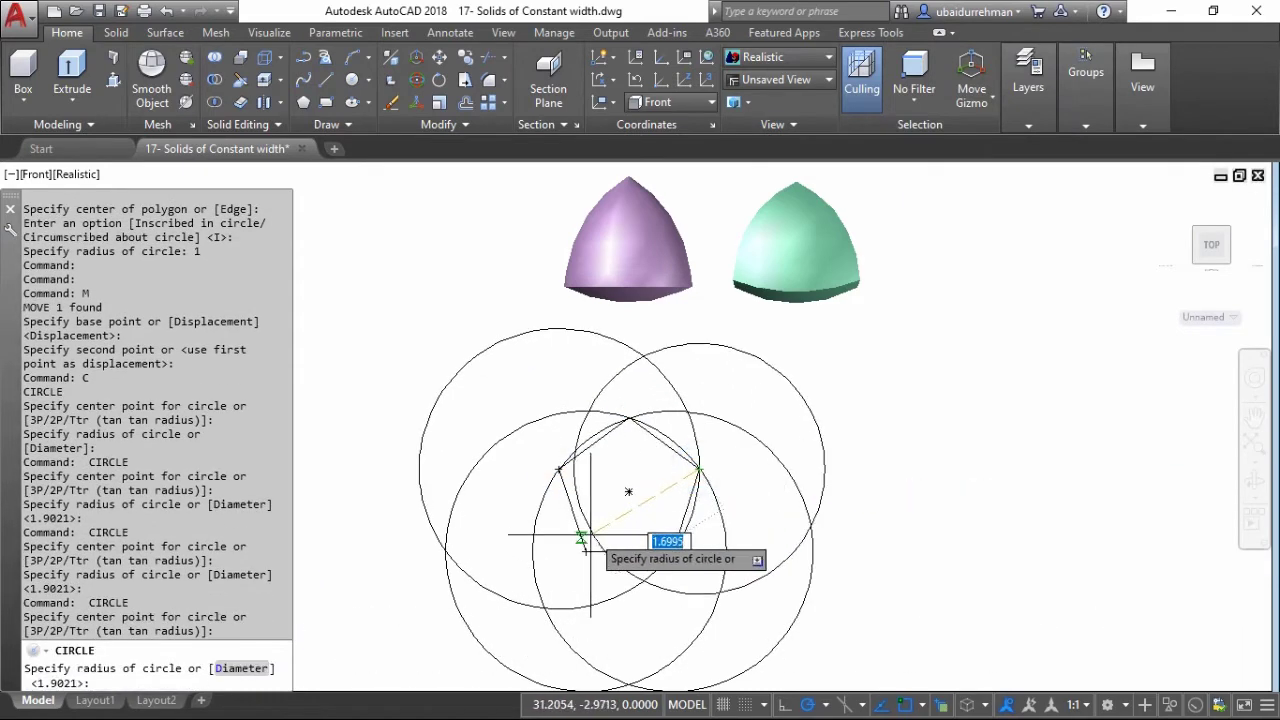
left_click(558, 468)
key("Return")
left_click(629, 418)
key("Return")
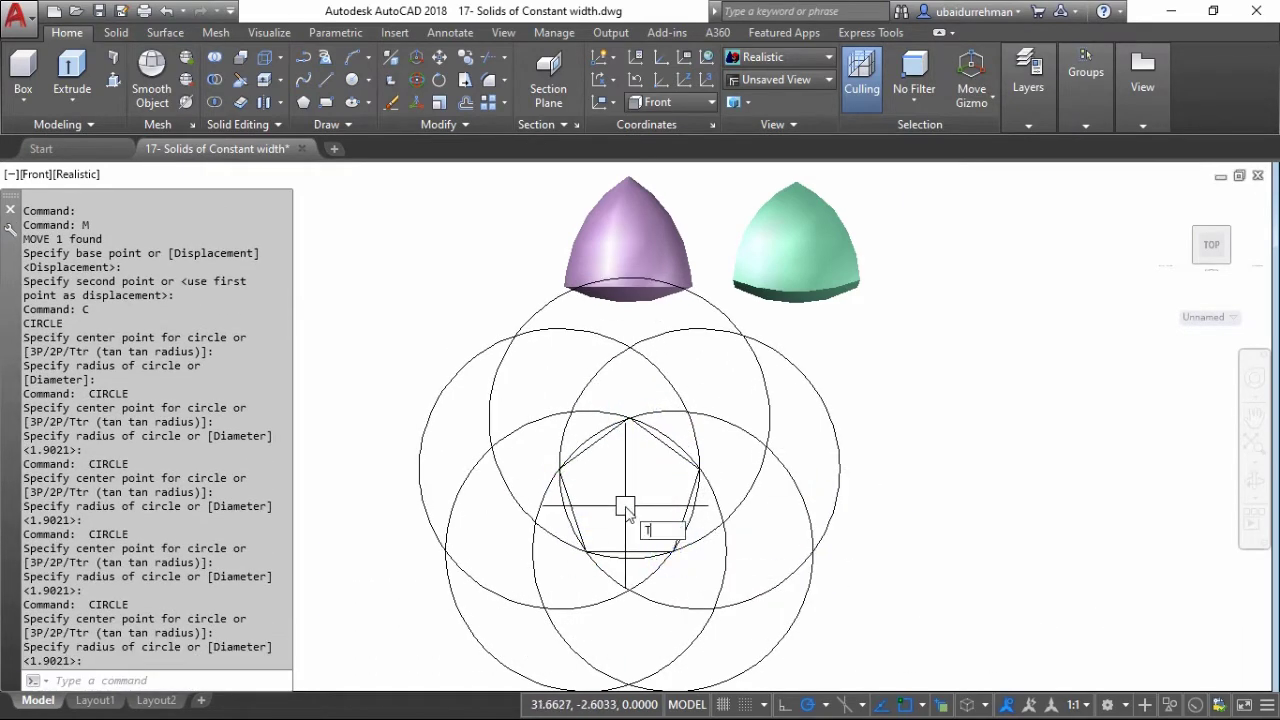
Trim the circle segments around the pentagon so only the arcs between adjacent vertices remain next to its sides
type("tr")
key("Return")
key("Return")
left_click(691, 437)
left_click(660, 411)
left_click(602, 412)
left_click(558, 439)
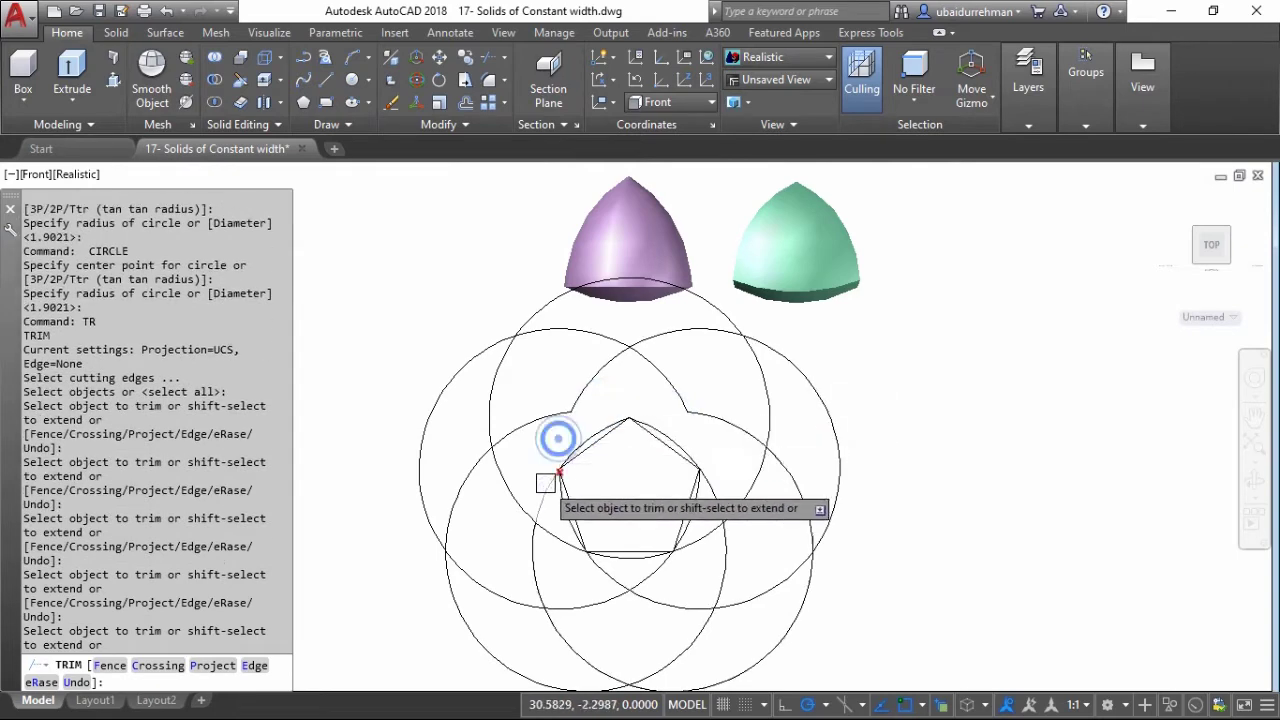
left_click(545, 489)
left_click(552, 543)
left_click(607, 575)
left_click(655, 575)
left_click(702, 541)
left_click(718, 500)
key("Return")
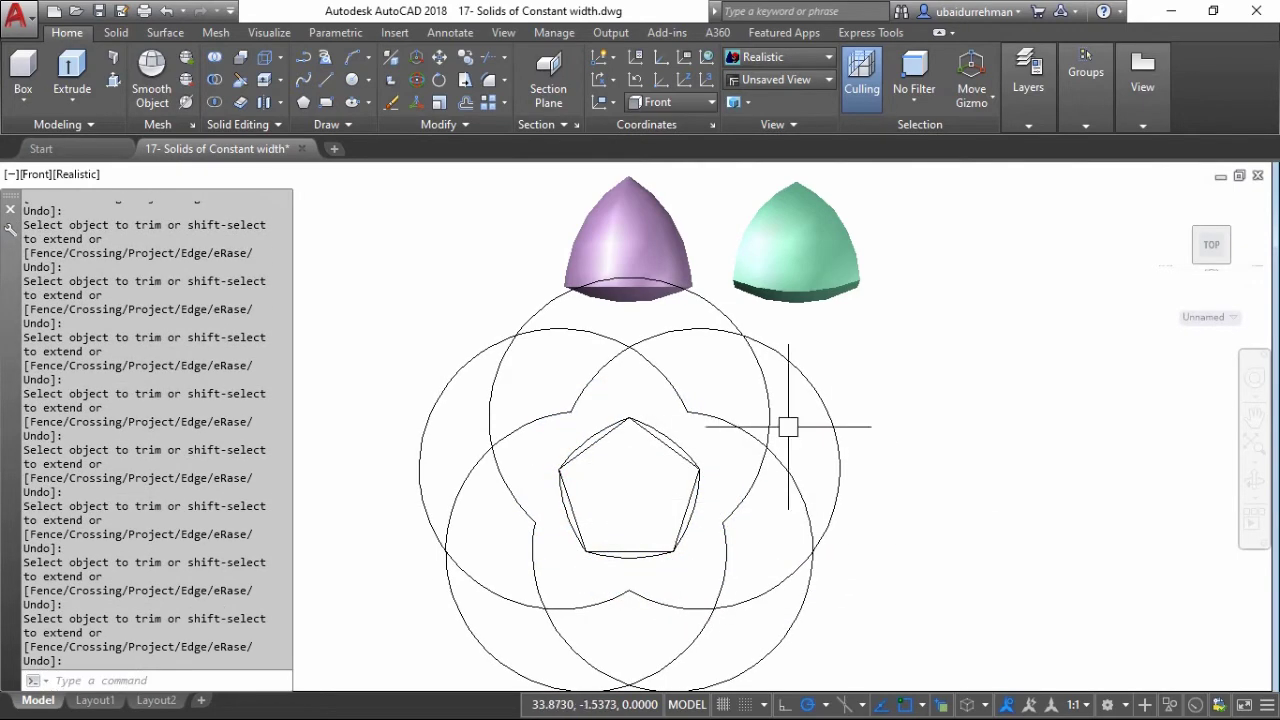
Erase the leftover outer circle pieces and the pentagon, keeping only the five-arc outline
left_click(825, 329)
left_click(483, 386)
key("Delete")
left_click(755, 577)
left_click(509, 598)
key("Delete")
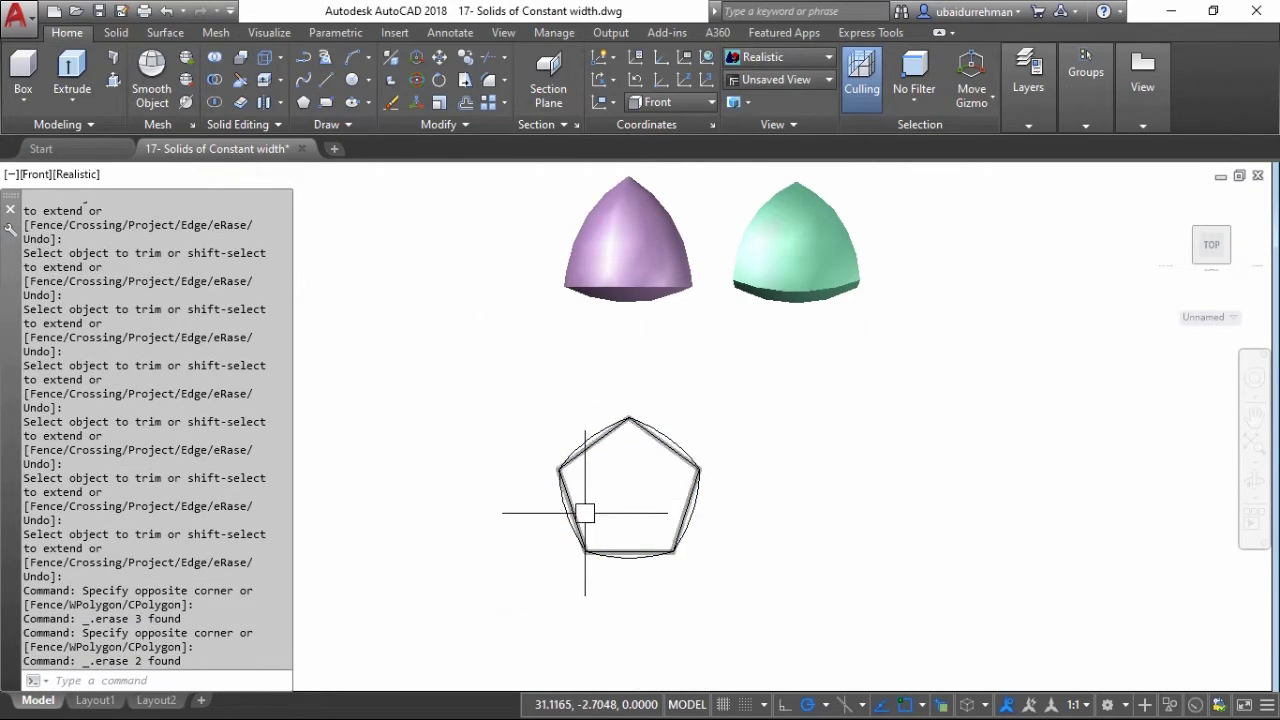
scroll(589, 463, "up", 3)
left_click(587, 432)
key("Delete")
scroll(586, 429, "up", 2)
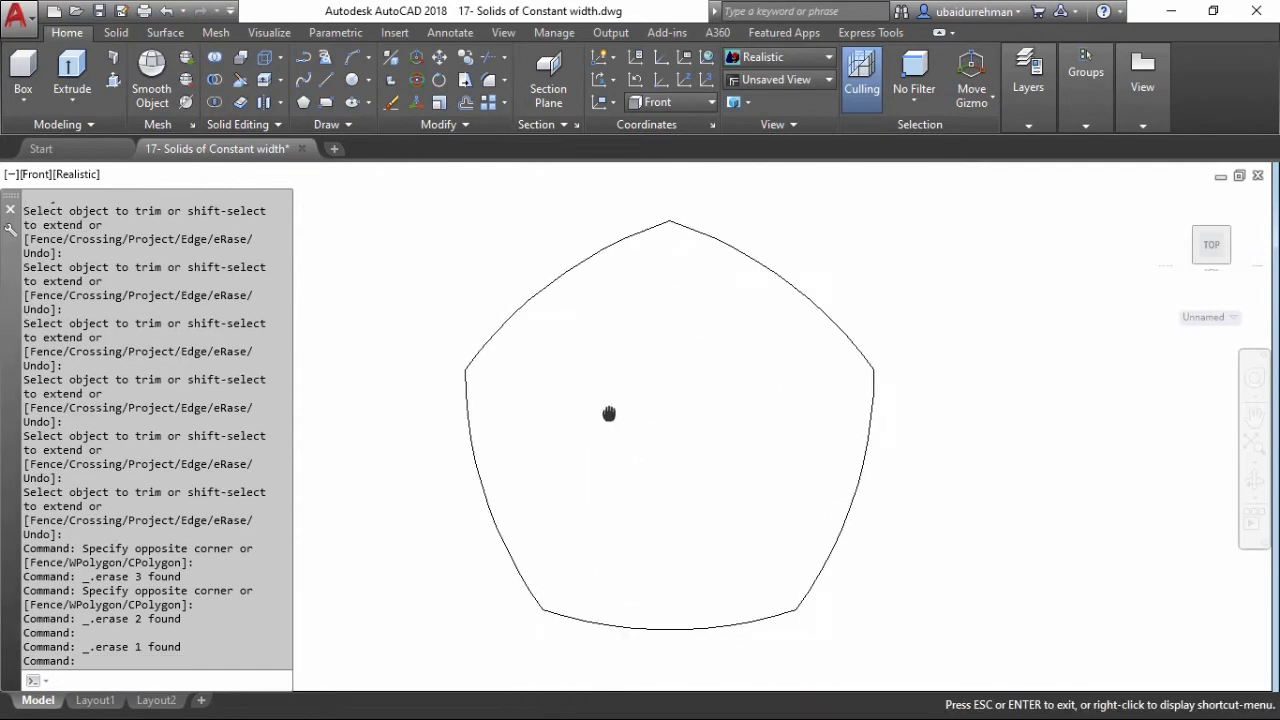
Draw a vertical line from the outline's top vertex to the midpoint of its bottom arc
type("L")
key("Return")
left_click(669, 220)
left_click(669, 628)
key("Return")
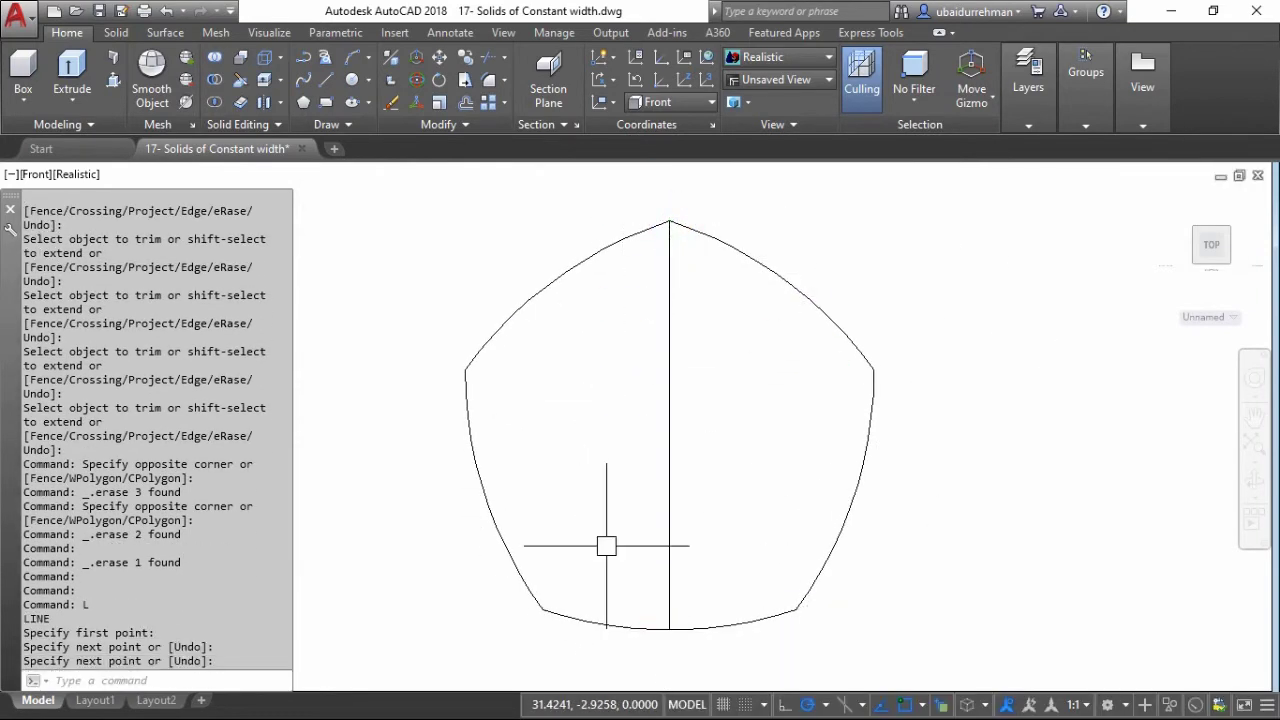
Create a boundary polyline from the right half of the five-arc outline and move it horizontally clear of the outline
key("Return")
left_click(692, 486)
key("Return")
left_click(868, 437)
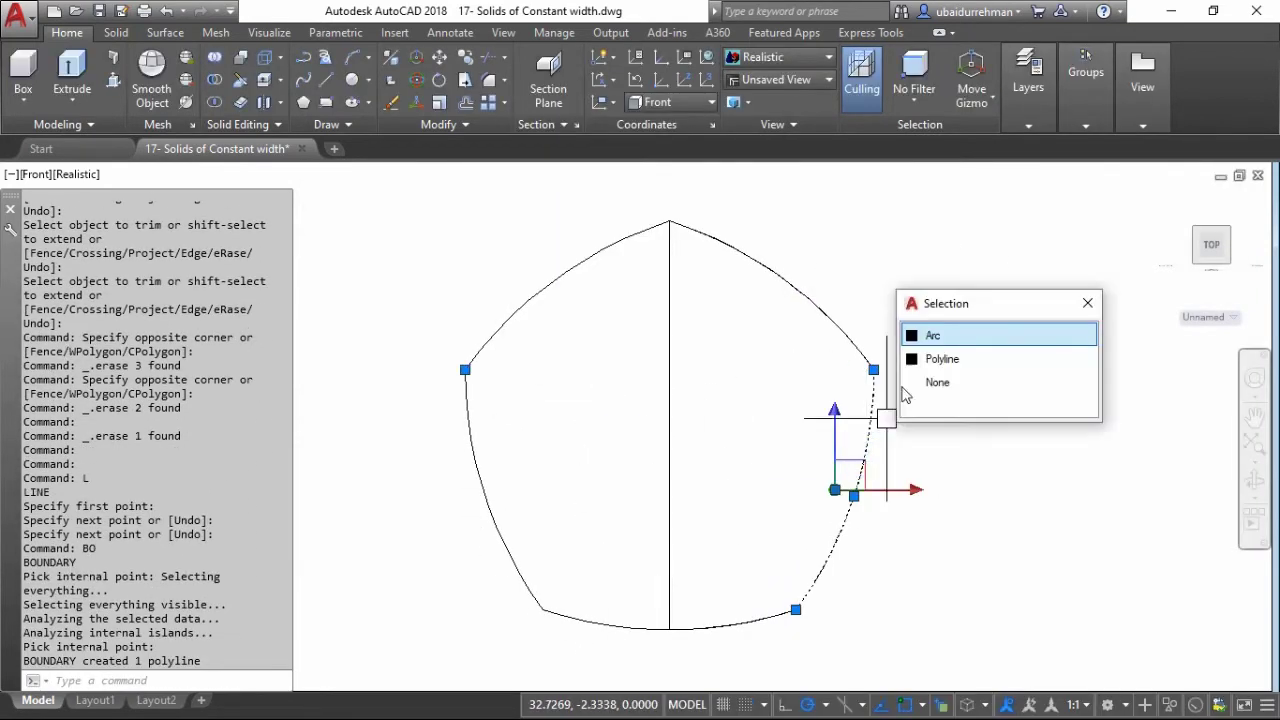
left_click(913, 364)
type("M")
key("Return")
left_click(514, 423)
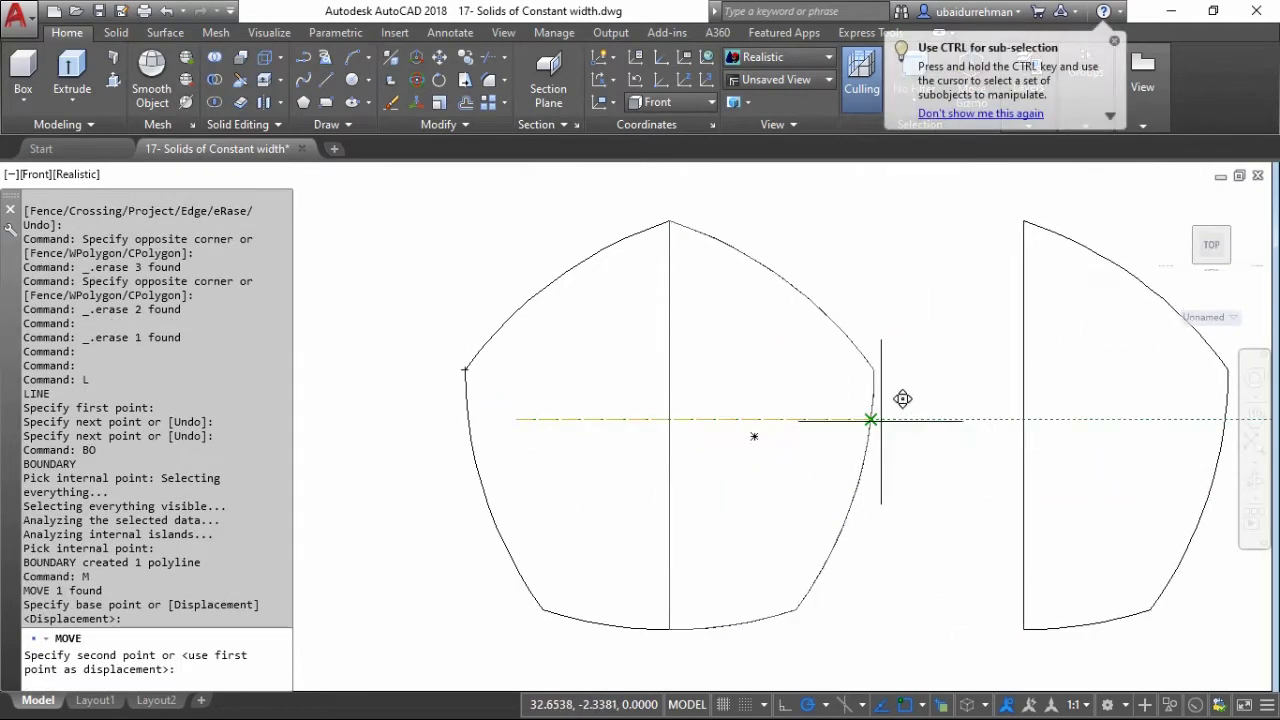
left_click(894, 423)
Erase the original five arcs and the vertical centre line
left_click(891, 191)
left_click(440, 638)
key("Delete")
Revolve the half-outline polyline 360 degrees about its straight vertical edge
scroll(500, 471, "down", 2)
type("REV")
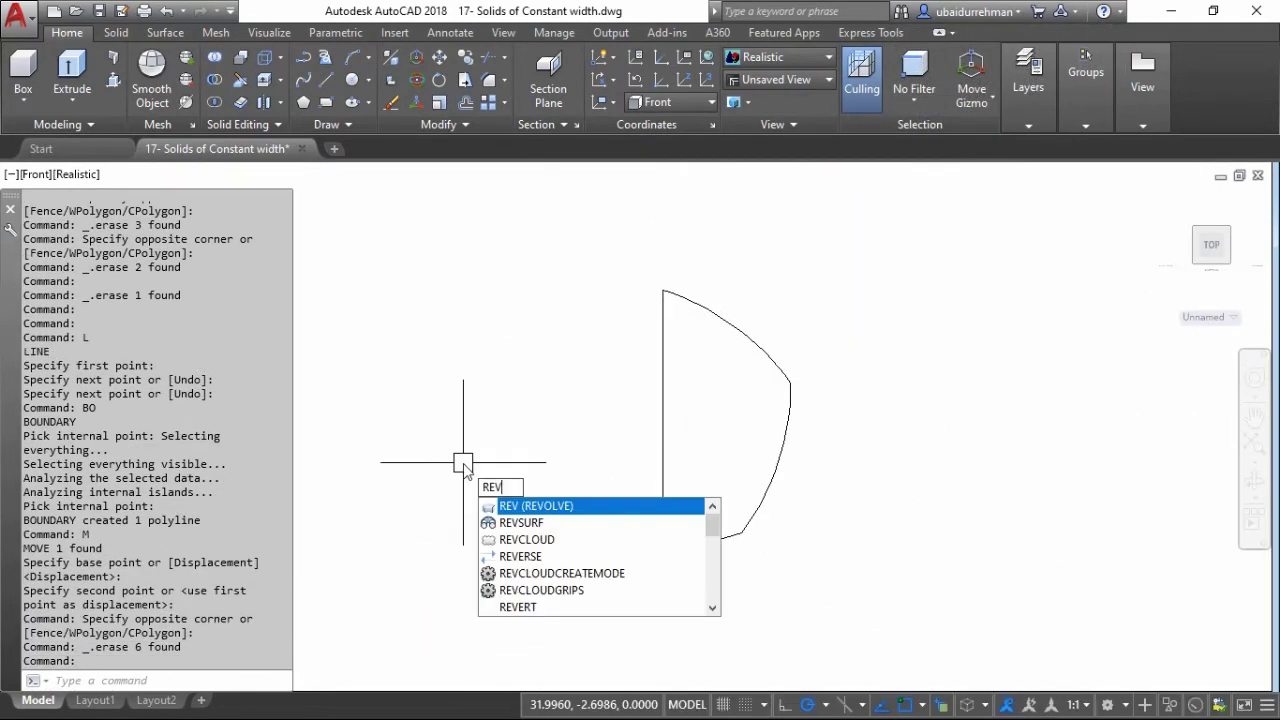
key("Return")
left_click(663, 420)
key("Return")
left_click(663, 545)
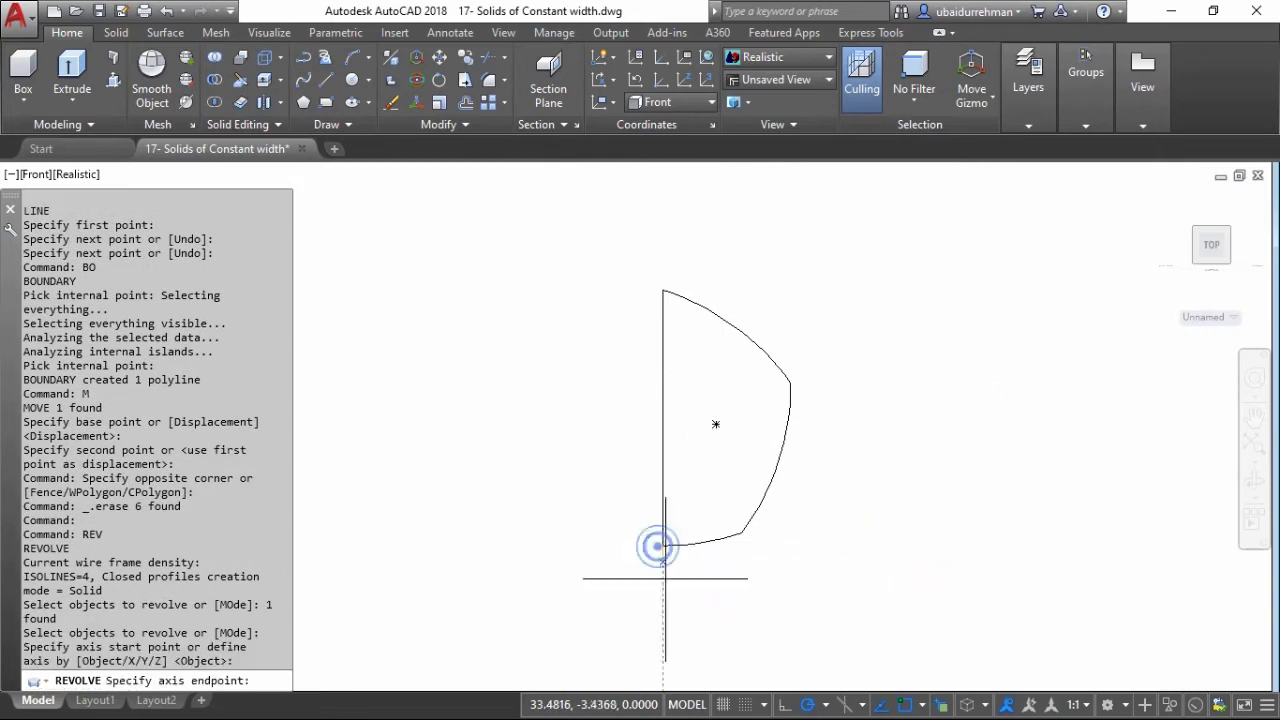
left_click(660, 621)
key("Return")
middle_click_drag(749, 436, 531, 423)
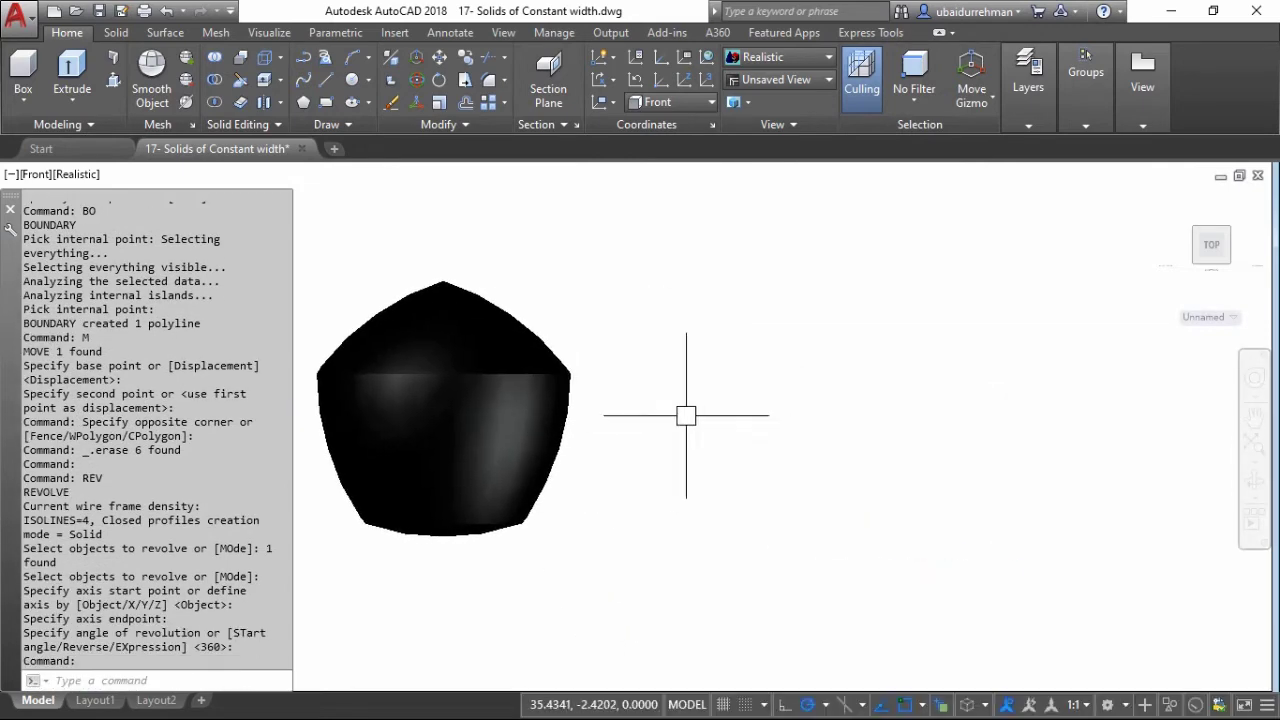
Set the pentagonal revolved solid's color to Cyan and close its properties
left_click(496, 420)
right_click(445, 420)
left_click(520, 686)
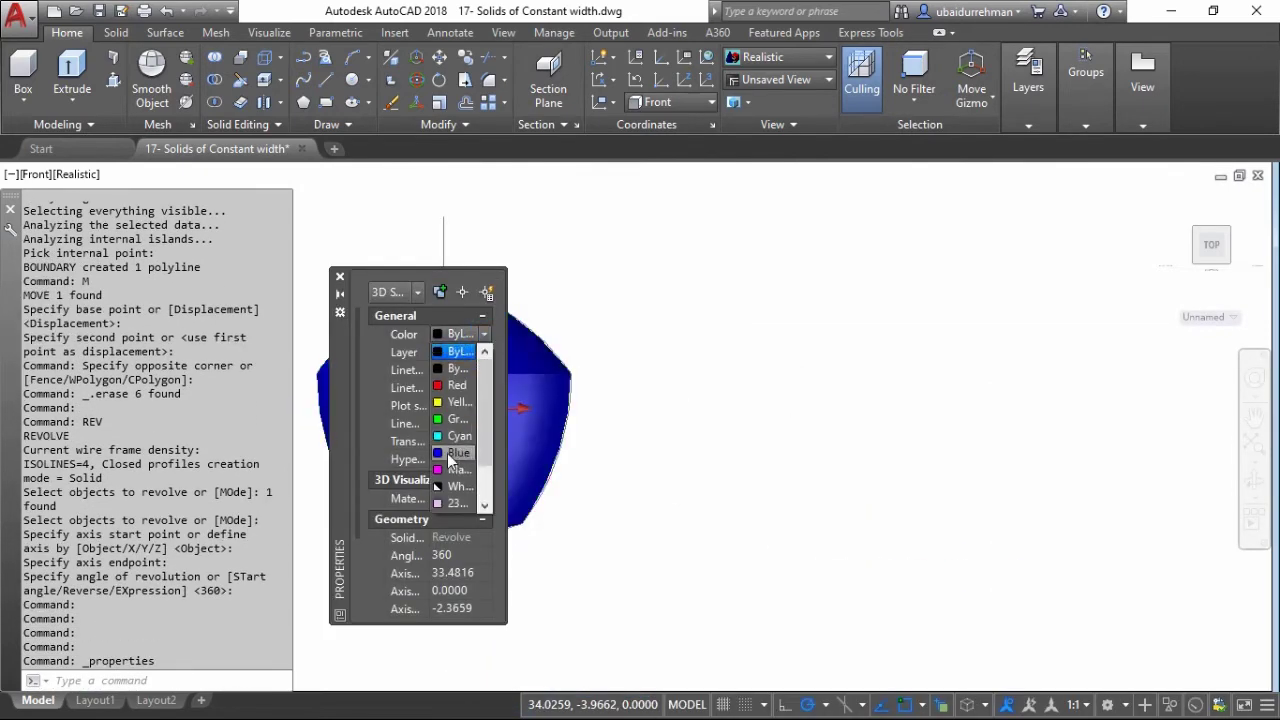
left_click(448, 439)
left_click(340, 277)
key("Escape")
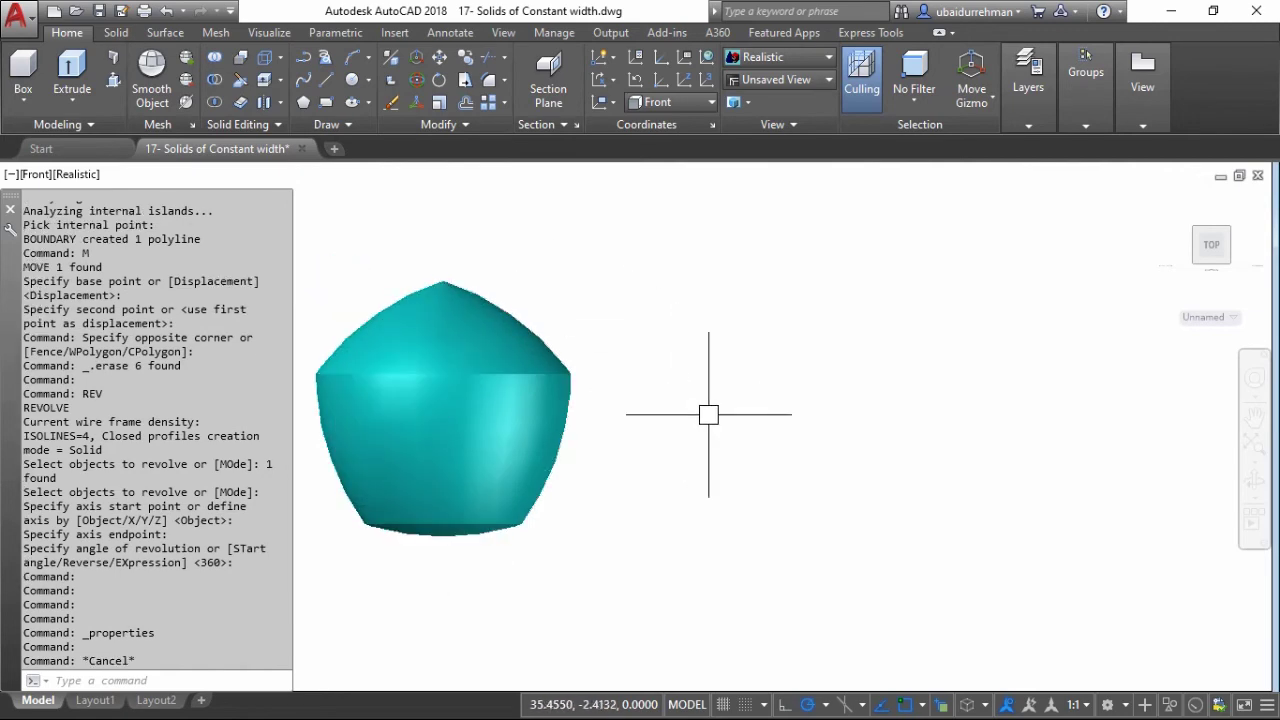
Draw a seven-sided polygon inscribed in a circle of radius 1 to the right of the cyan solid
middle_click_drag(715, 421, 646, 420)
type("POL")
key("Return")
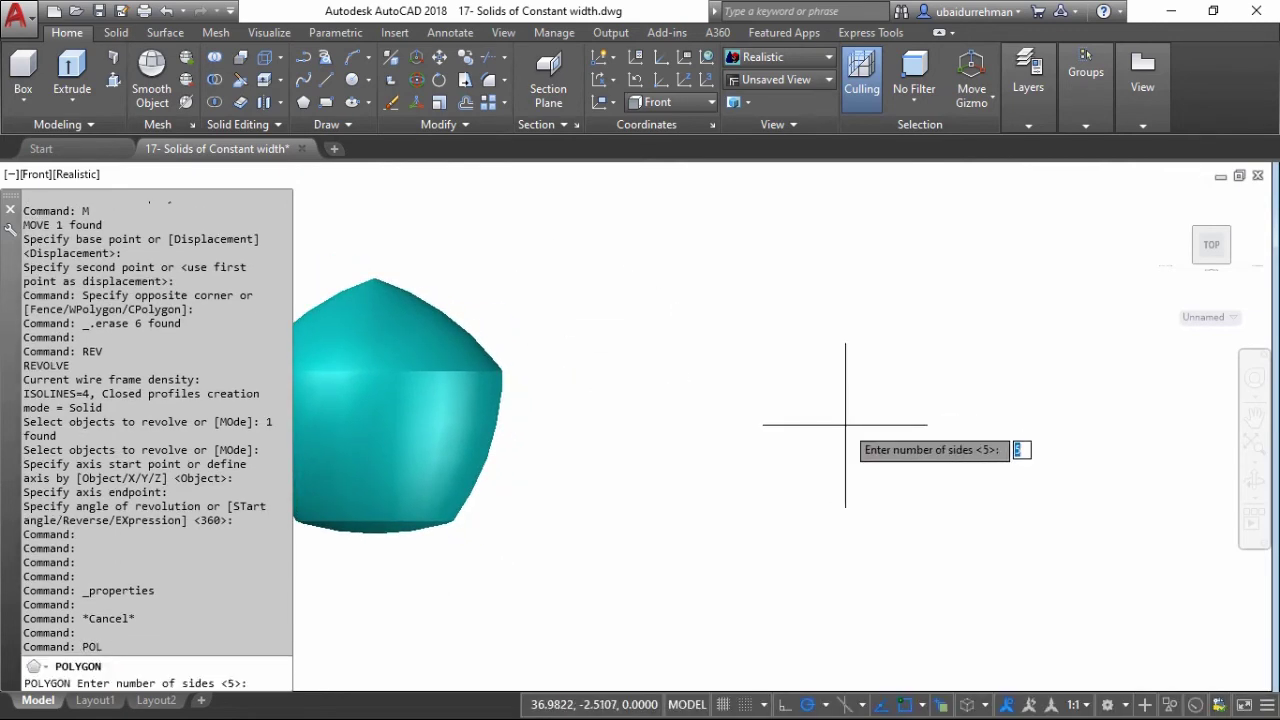
type("7")
key("Return")
left_click(831, 430)
key("Return")
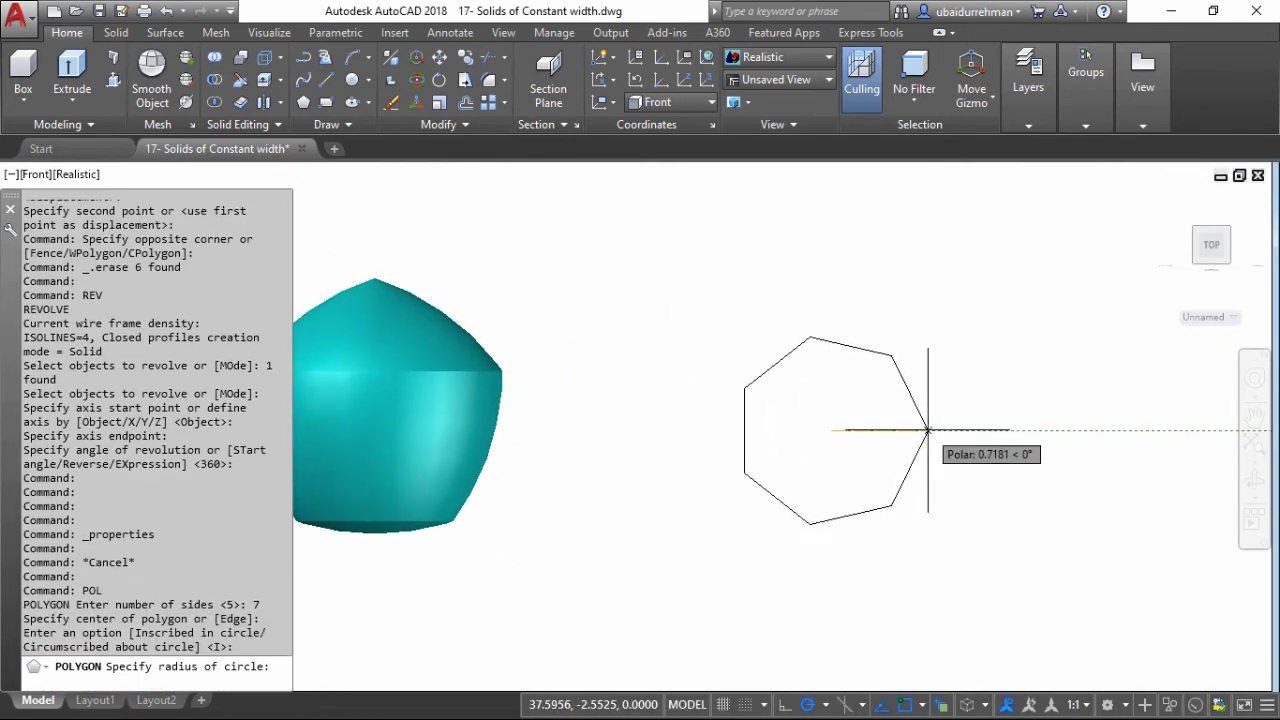
Draw three circles centred on the heptagon's upper right, upper left and top vertices, each through an opposite vertex
type("C")
key("Return")
left_click(937, 347)
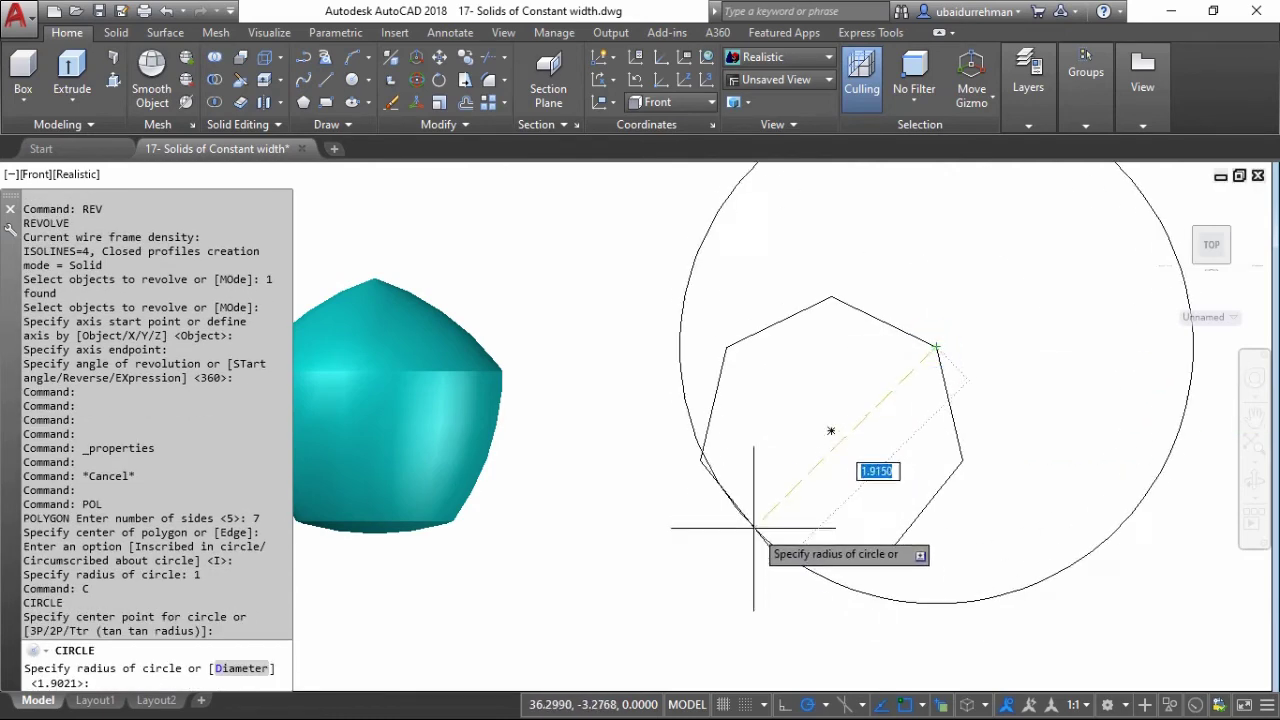
left_click(772, 550)
key("Return")
left_click(726, 347)
left_click(962, 461)
key("Return")
left_click(831, 297)
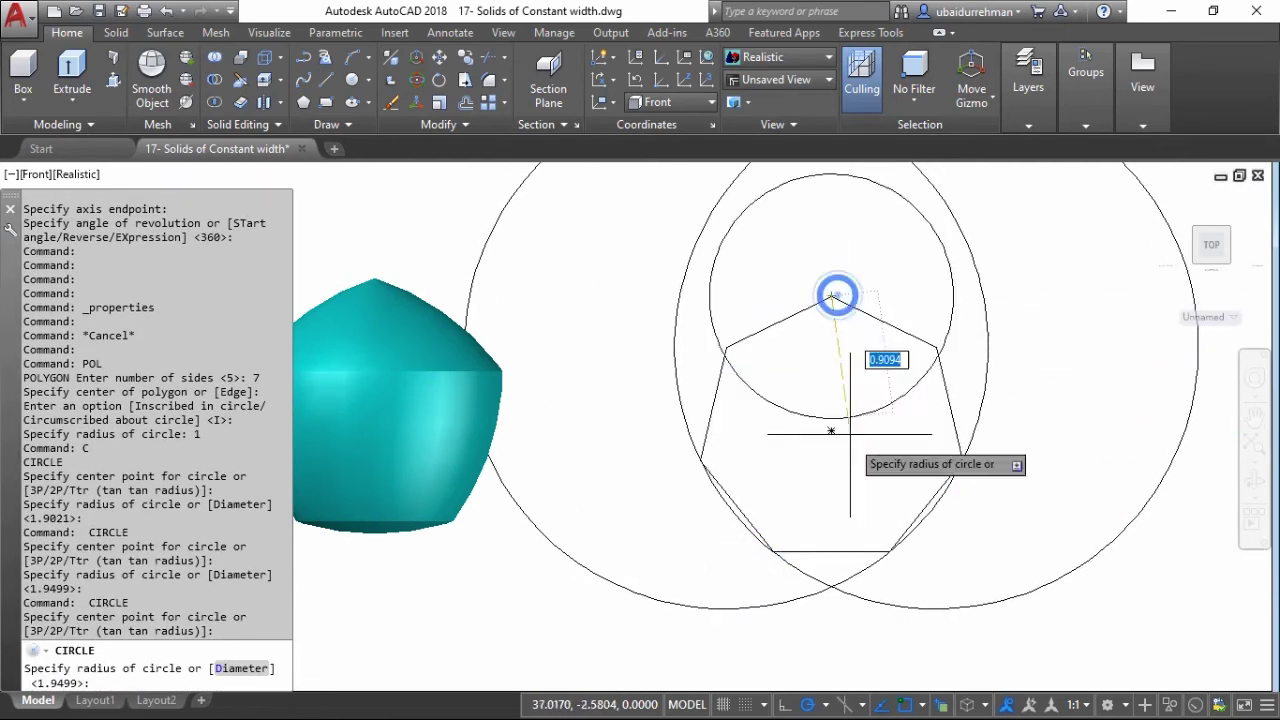
left_click(889, 551)
Draw three circles centred on the heptagon's right, lower left and left vertices, each through an opposite vertex
key("Return")
left_click(962, 461)
left_click(726, 347)
key("Return")
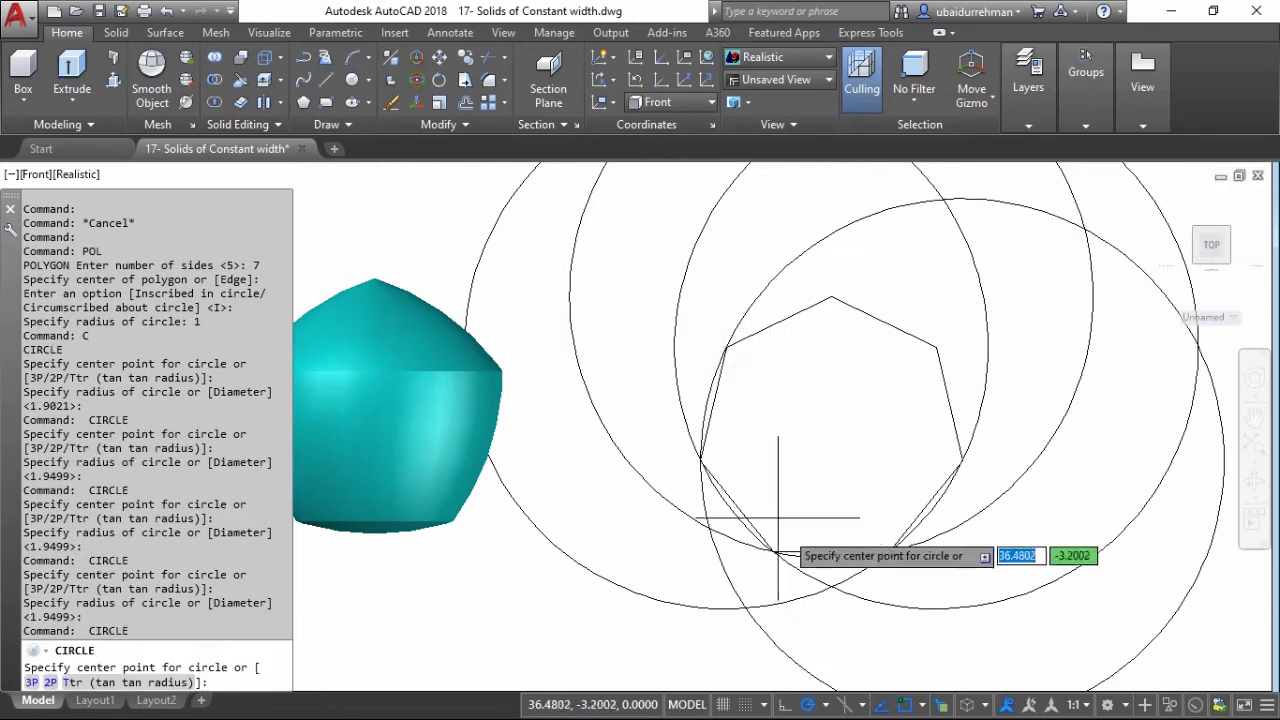
left_click(772, 550)
left_click(937, 347)
key("Return")
left_click(700, 461)
left_click(962, 461)
Draw the last circle centred on the heptagon's lower right vertex, passing through its top vertex
key("Return")
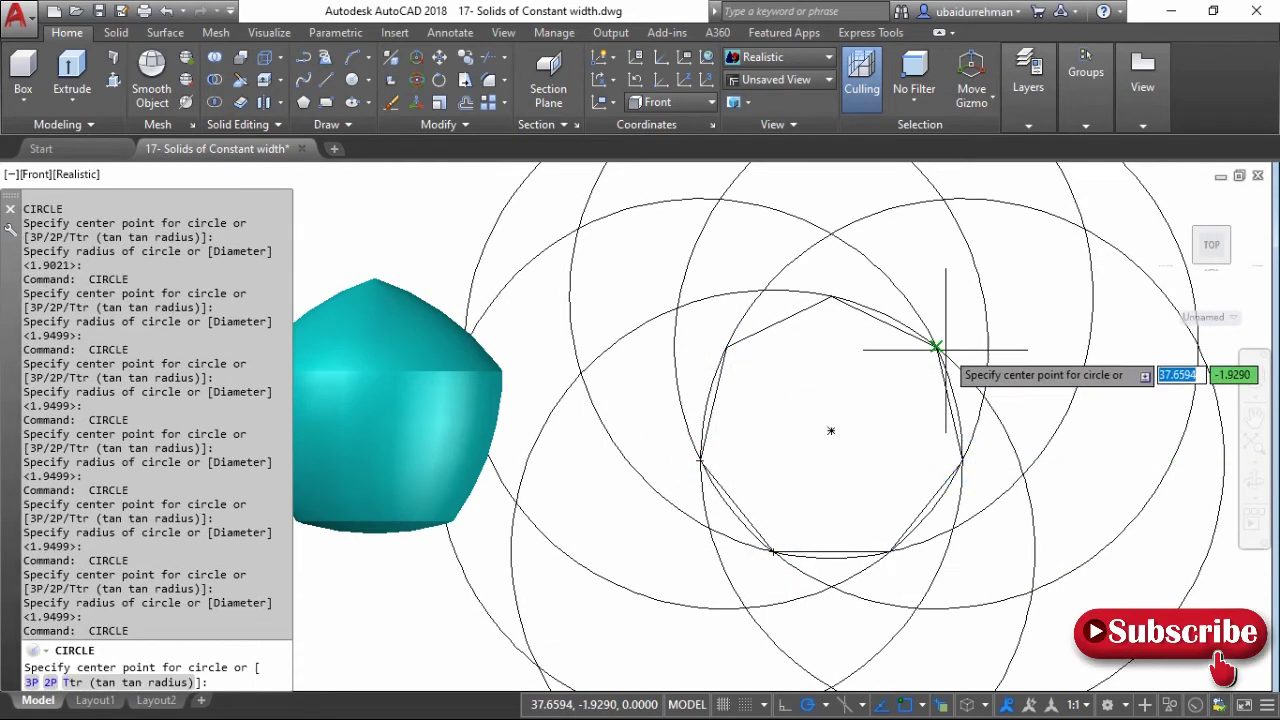
left_click(937, 347)
key("Escape")
type("C")
key("Return")
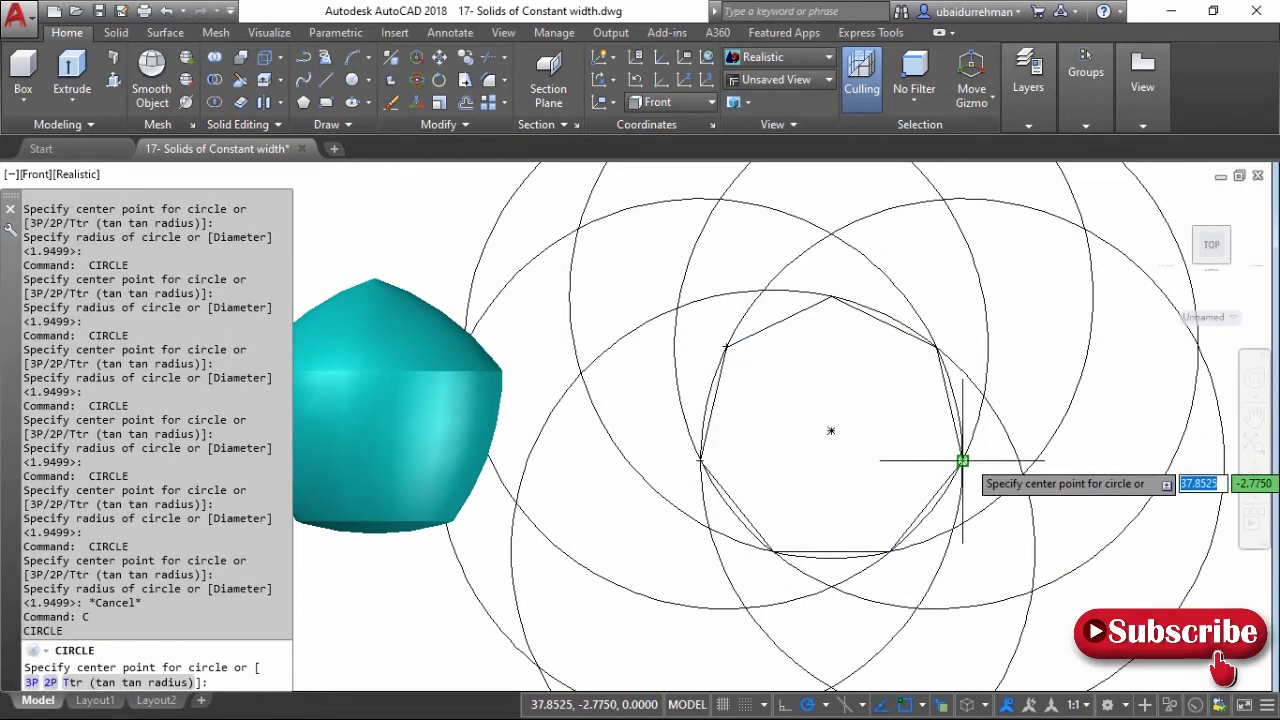
left_click(831, 297)
left_click(831, 296)
Trim the circle segments around the heptagon so only the arcs between adjacent vertices remain next to its sides
type("TR")
key("Return")
key("Return")
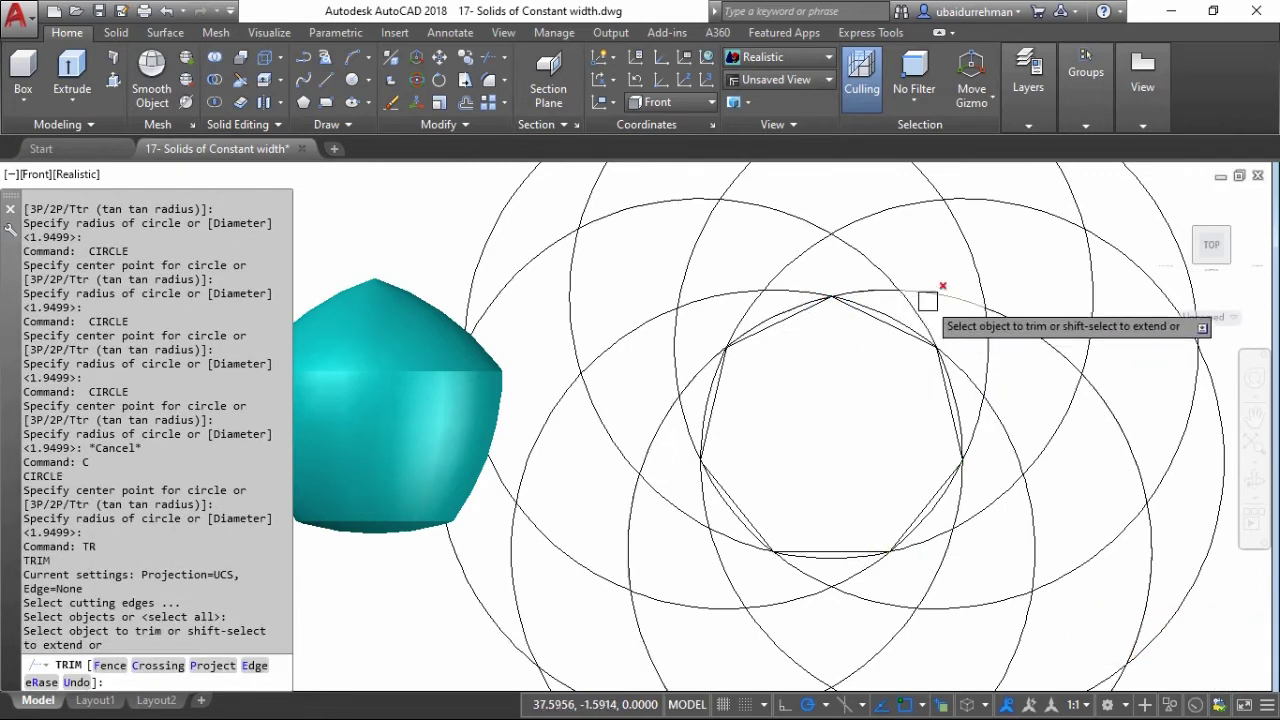
left_click(911, 307)
left_click(866, 292)
left_click(802, 292)
left_click(745, 304)
left_click(697, 366)
left_click(681, 440)
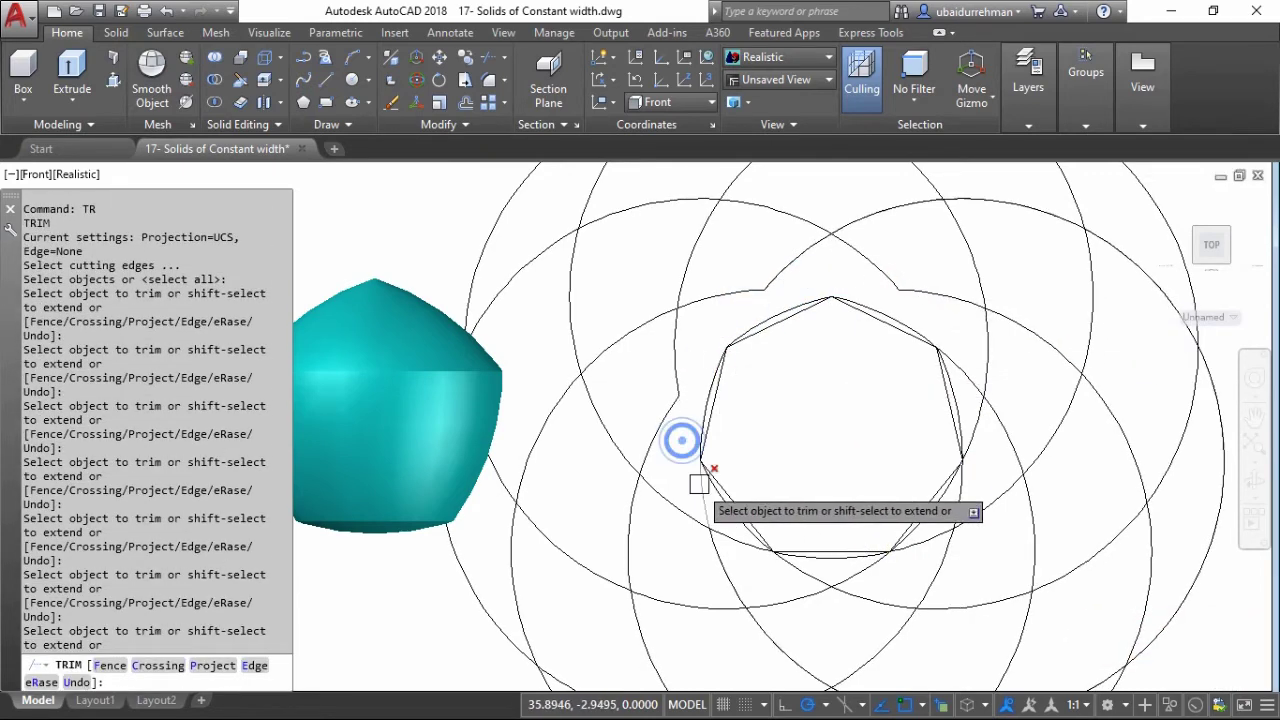
left_click(702, 498)
left_click(739, 551)
left_click(798, 572)
left_click(876, 568)
left_click(936, 535)
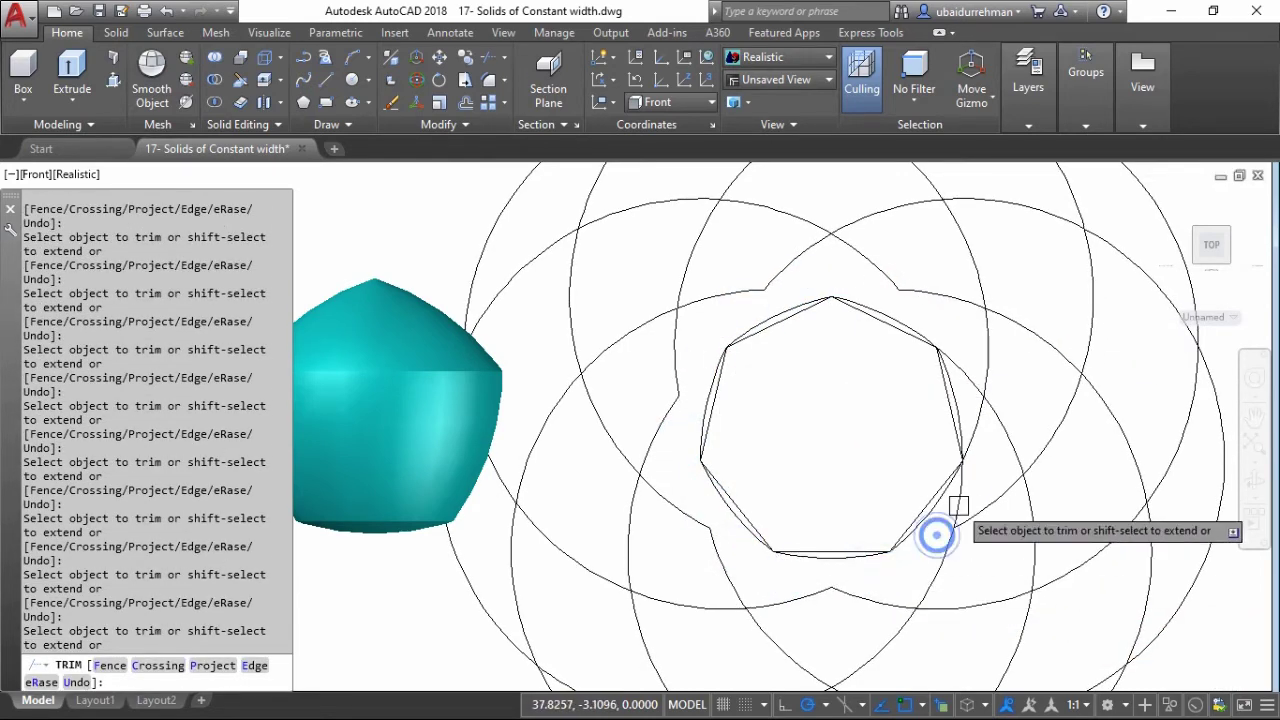
left_click(958, 505)
left_click(971, 423)
left_click(962, 371)
key("Return")
Erase the leftover outer circle pieces and the heptagon, keeping only the seven-arc outline
left_click(1078, 281)
left_click(1040, 482)
key("Delete")
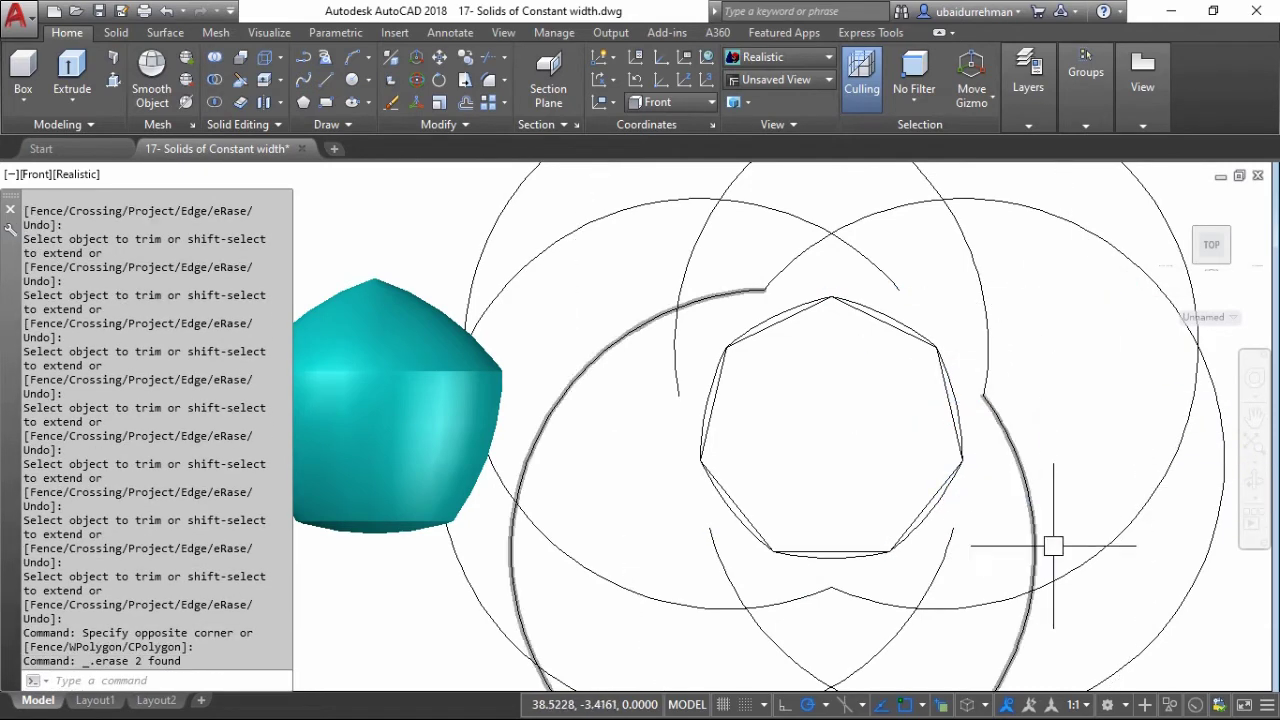
left_click(1054, 546)
left_click(943, 613)
key("Delete")
left_click(771, 582)
left_click(716, 631)
left_click(768, 327)
key("Delete")
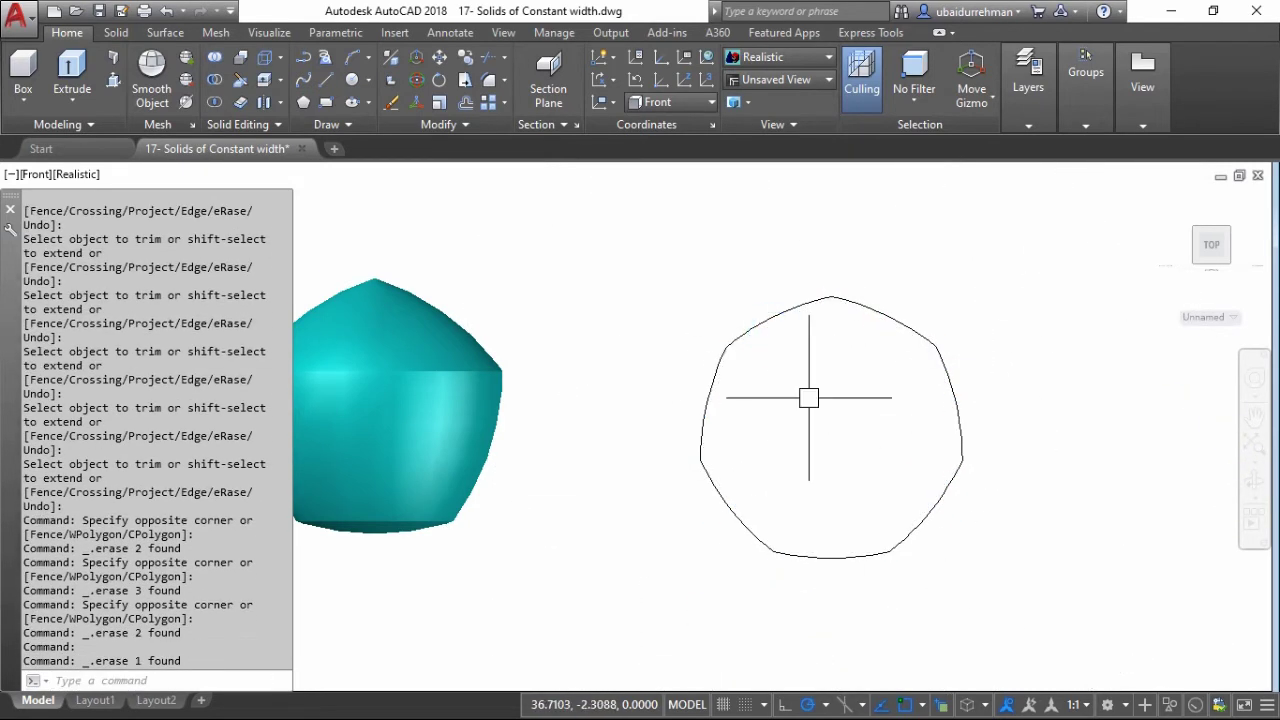
Draw a vertical line from the seven-arc outline's top vertex to the midpoint of its bottom arc
left_click(831, 296)
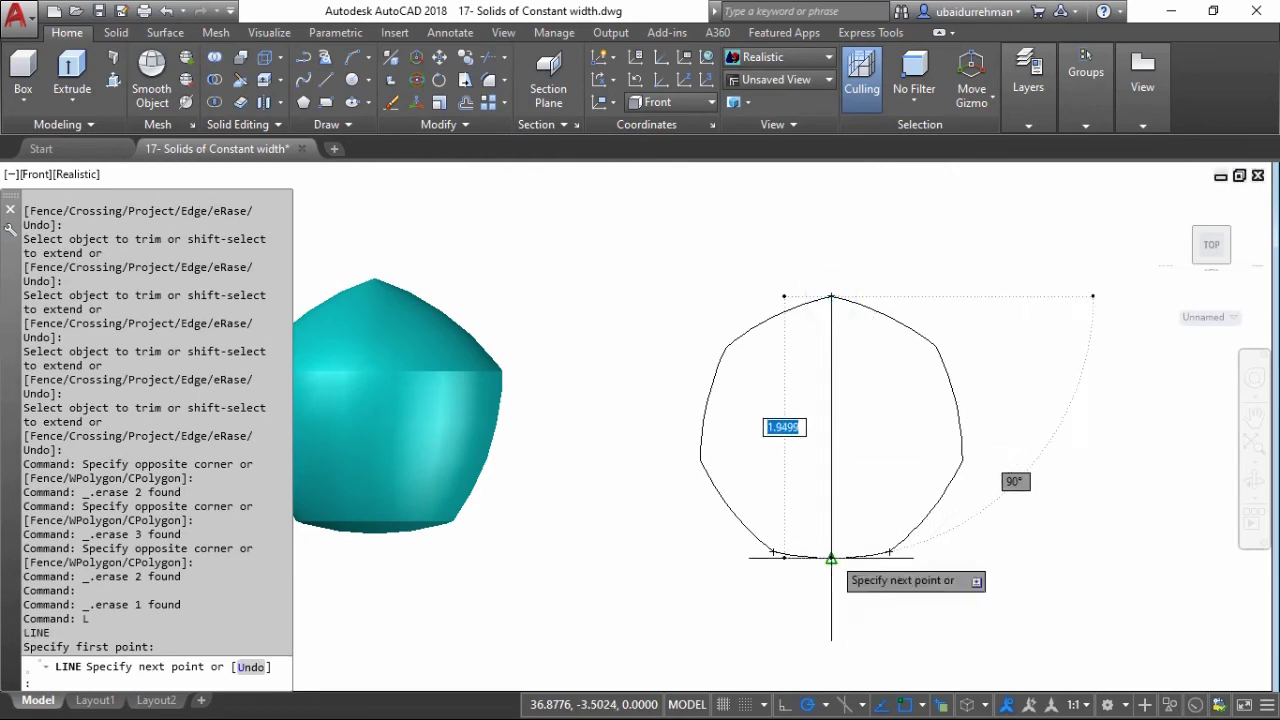
left_click(831, 557)
key("Return")
Create a boundary polyline from the right half of the seven-arc outline
type("BO")
key("Return")
left_click(531, 169)
left_click(797, 437)
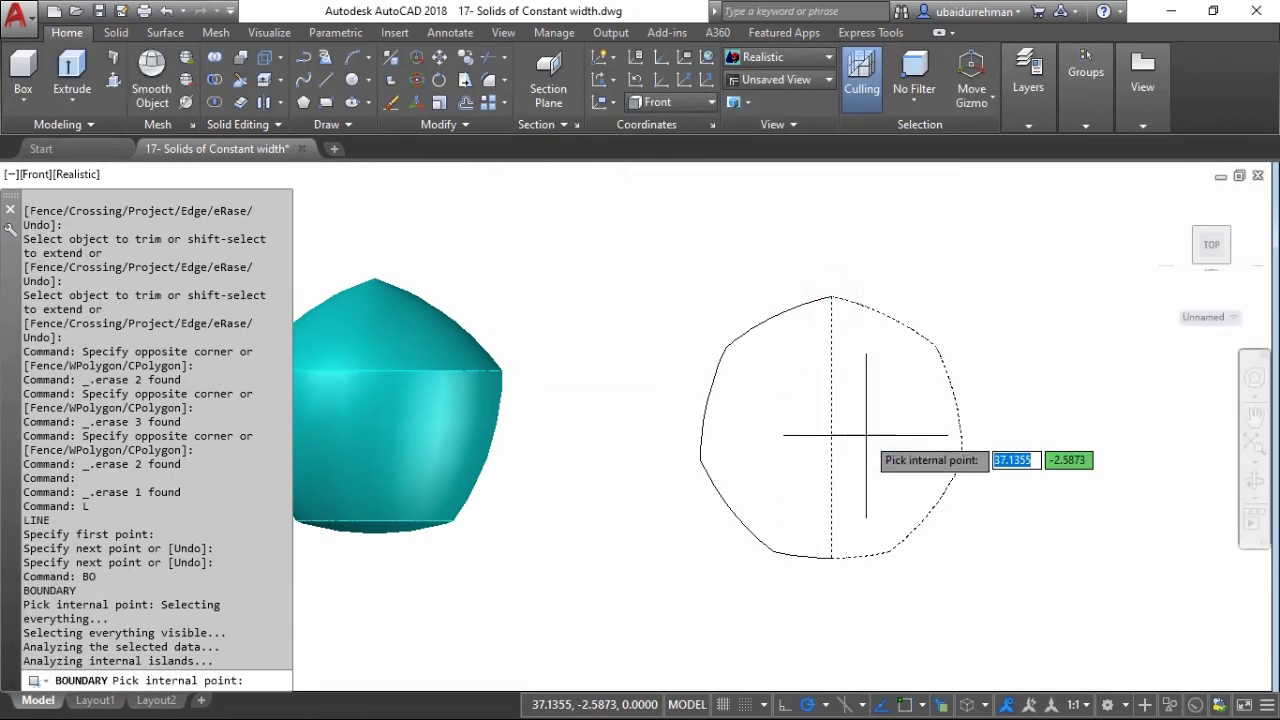
key("Return")
Try erasing the whole seven-arc outline with its half boundary and centre line, and undo the erasure
left_click(986, 269)
left_click(806, 482)
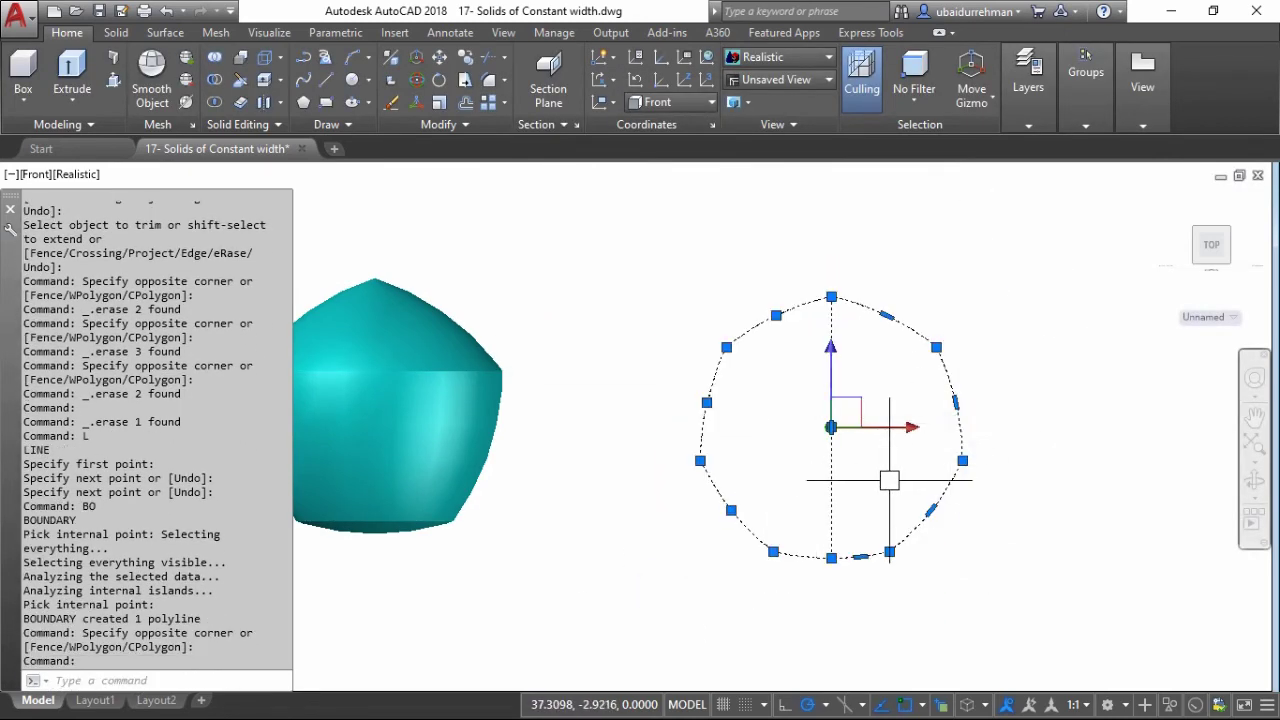
key("Delete")
key("ctrl+z")
Move the closed half-outline polyline horizontally to the right, clear of the seven-arc outline
left_click(1011, 346)
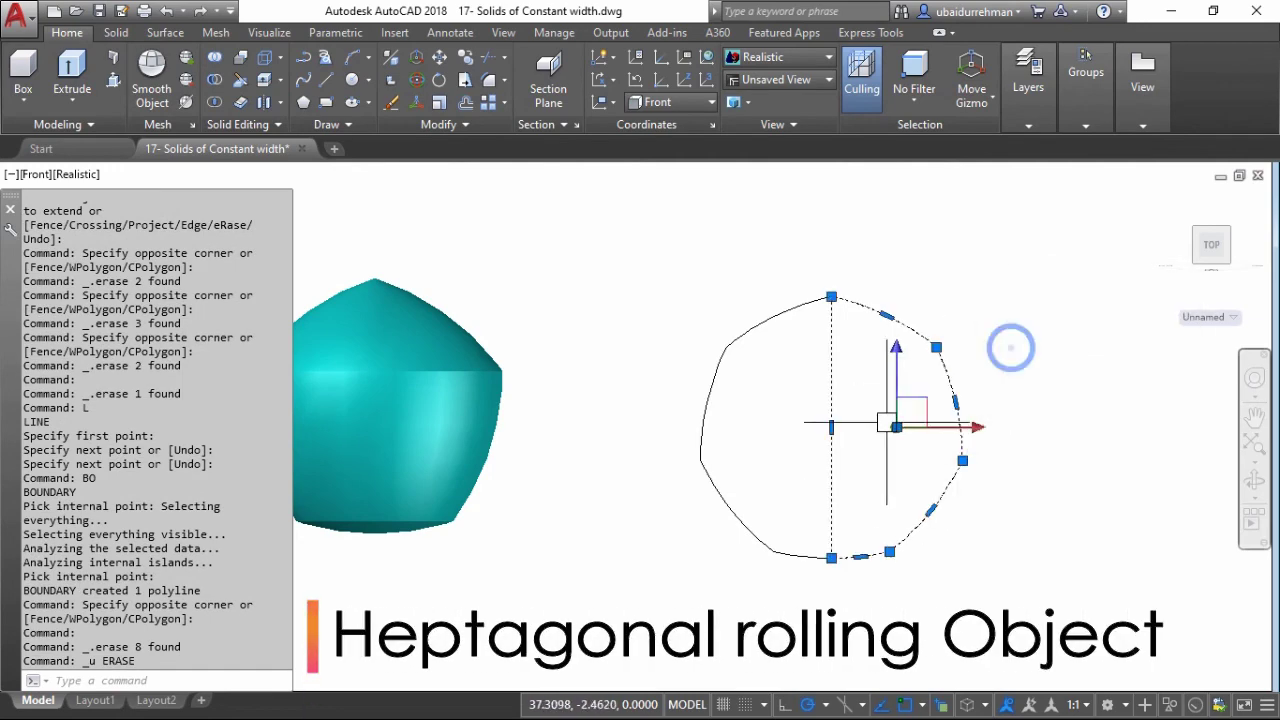
key("Return")
left_click(873, 443)
left_click(1066, 443)
Erase the original seven-arc outline together with its vertical centre line, keeping the moved half profile
left_click(1000, 264)
left_click(670, 600)
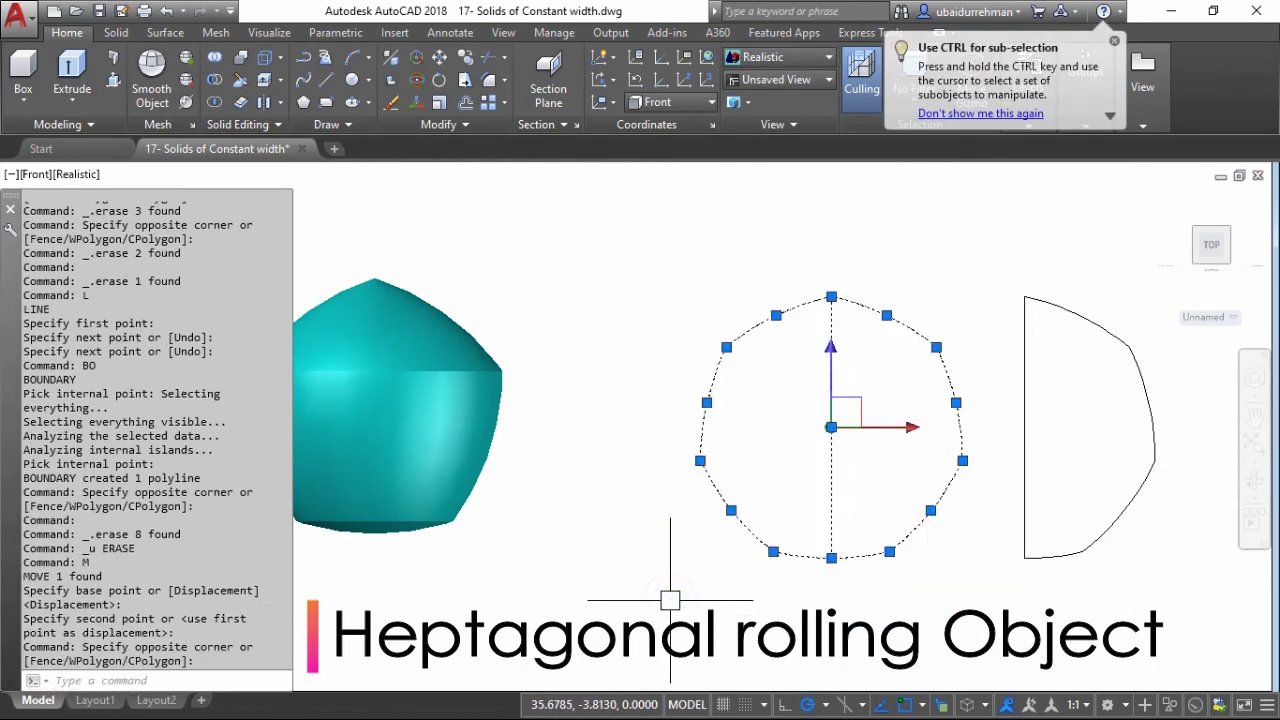
key("Delete")
Revolve the half profile 360 degrees about its straight vertical edge to form the heptagonal solid
key("Return")
left_click(1022, 479)
key("Return")
left_click(1024, 558)
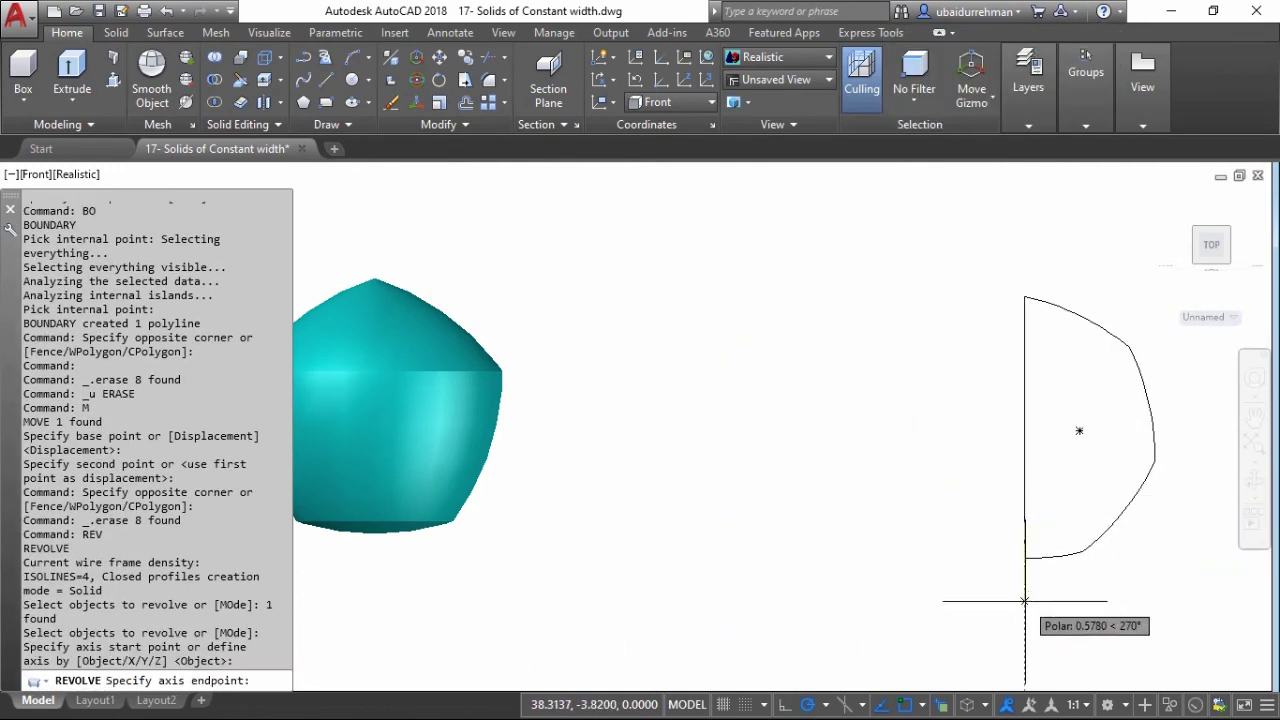
left_click(1025, 600)
key("Return")
Open the properties of the revolved heptagonal solid with its colour choices
middle_click_drag(1007, 537, 940, 537)
right_click(908, 497)
left_click(962, 462)
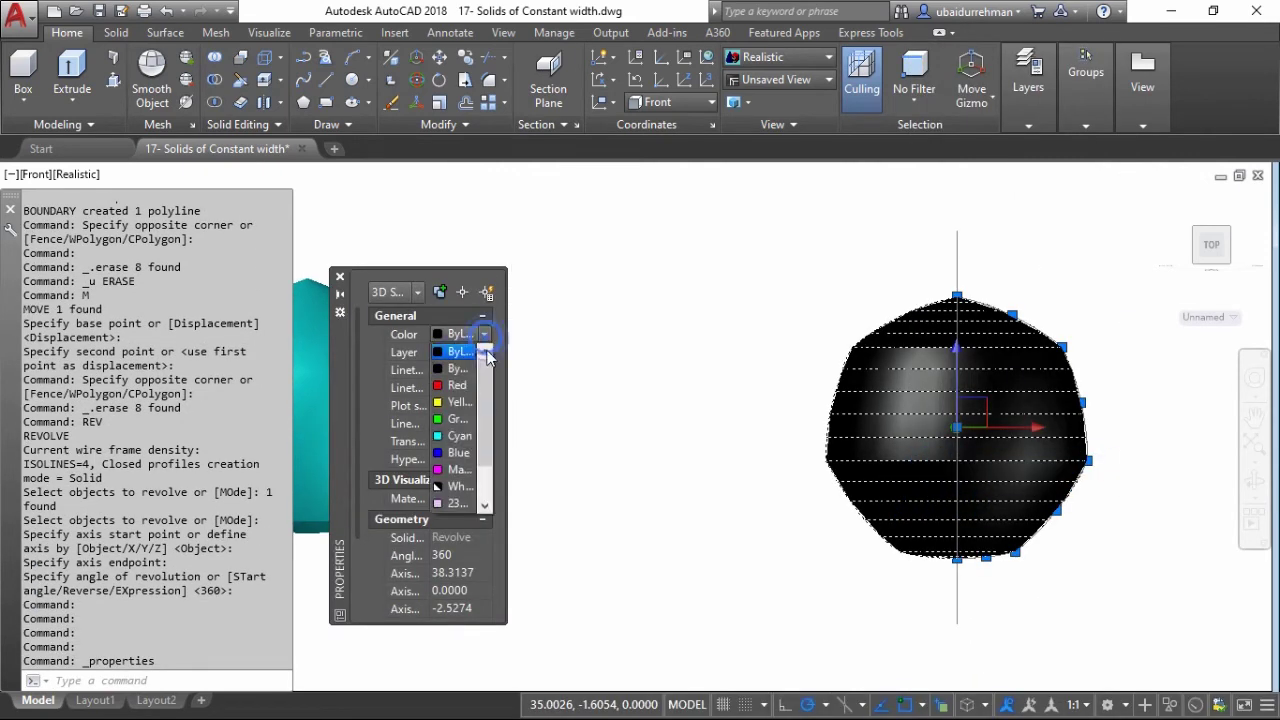